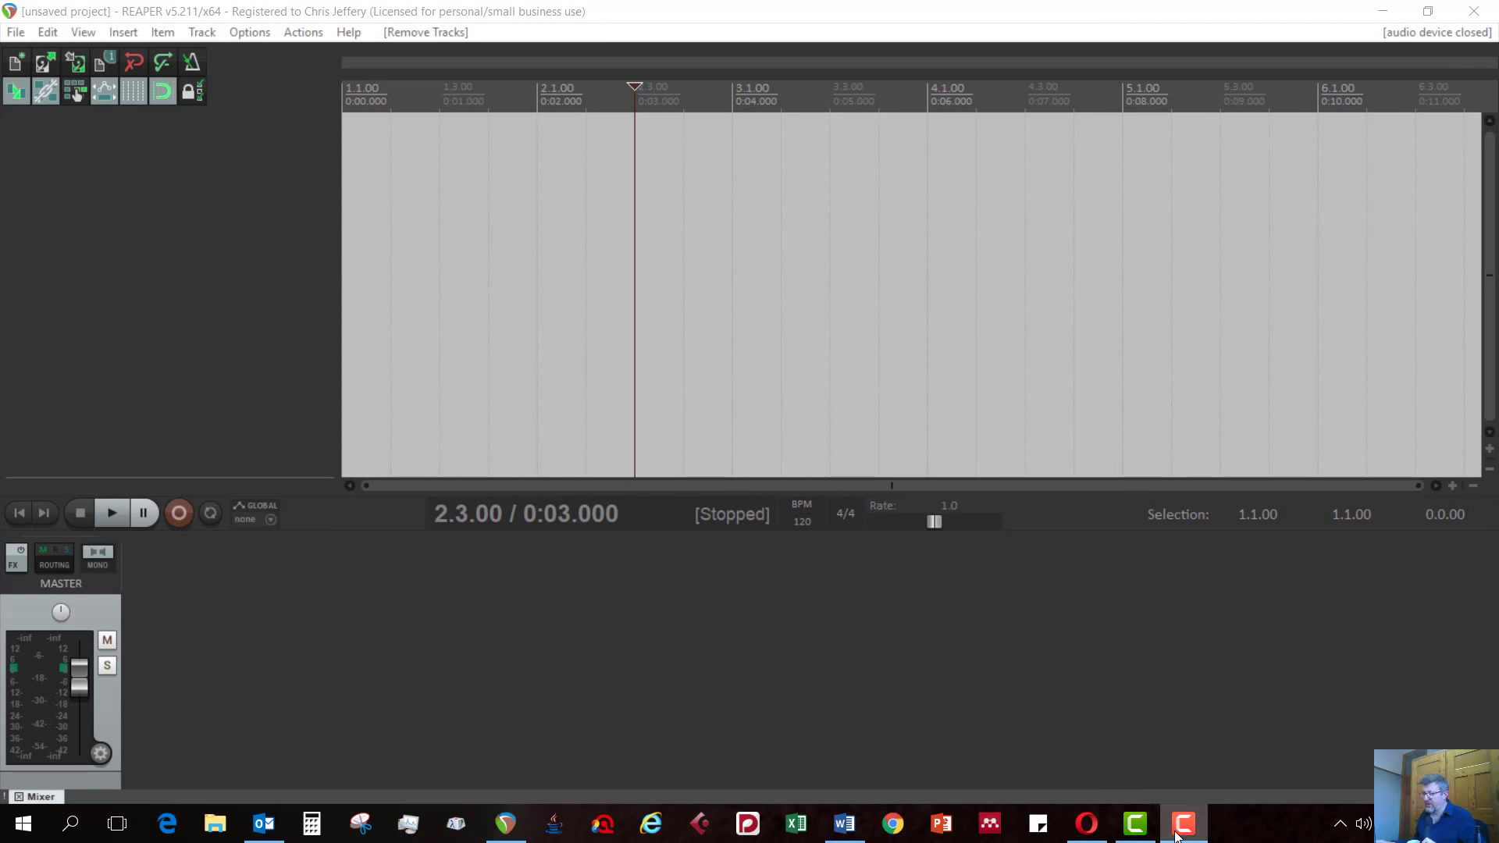
# Step: Refocus the empty REAPER project so the ASIO device runs at 44.1kHz, 24bit, 512 samples
pyautogui.moveTo(1184, 823)
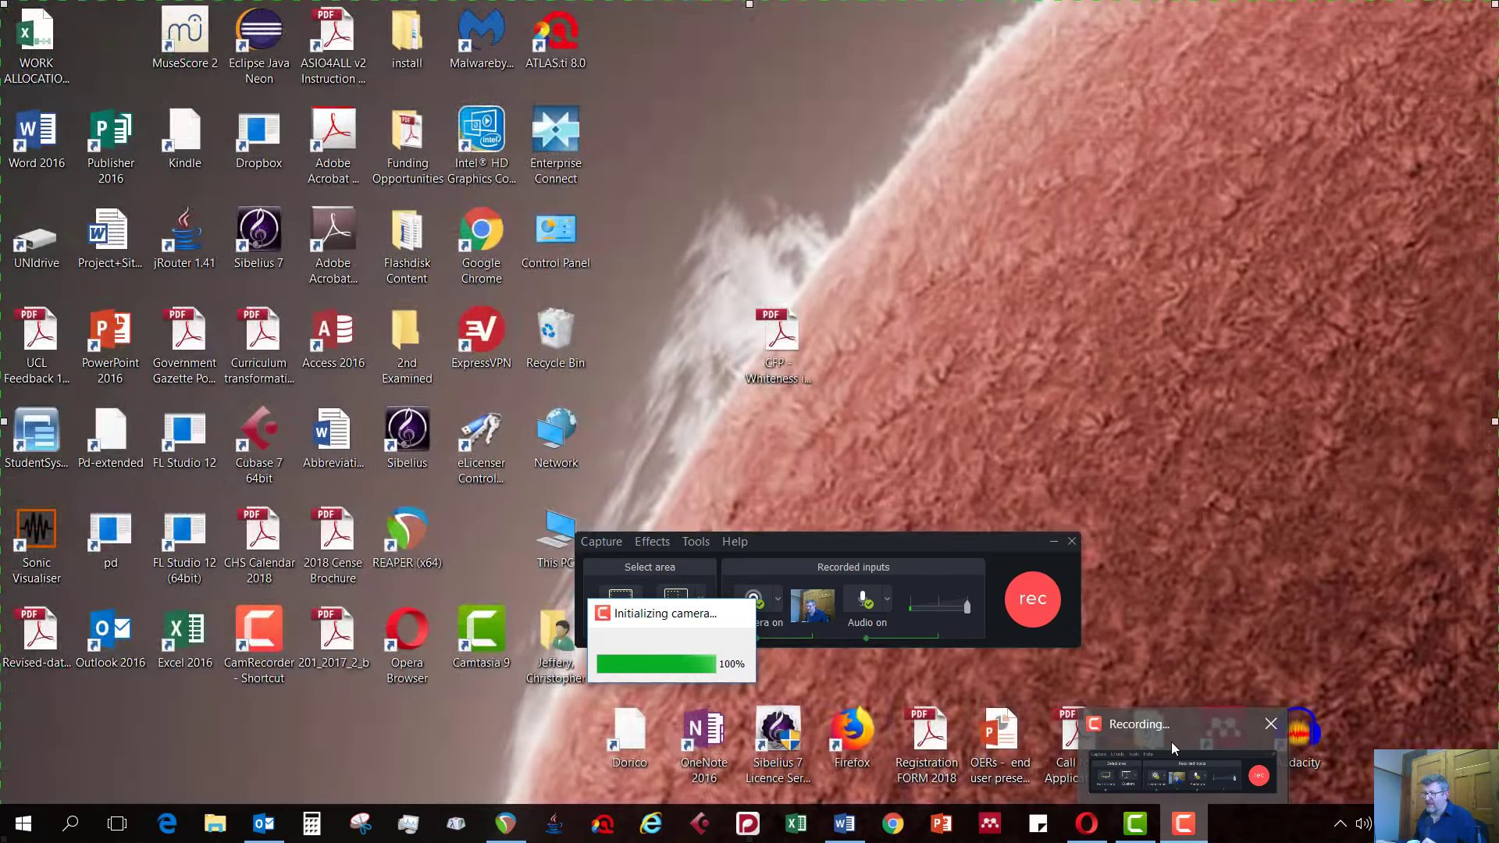
pyautogui.click(1172, 742)
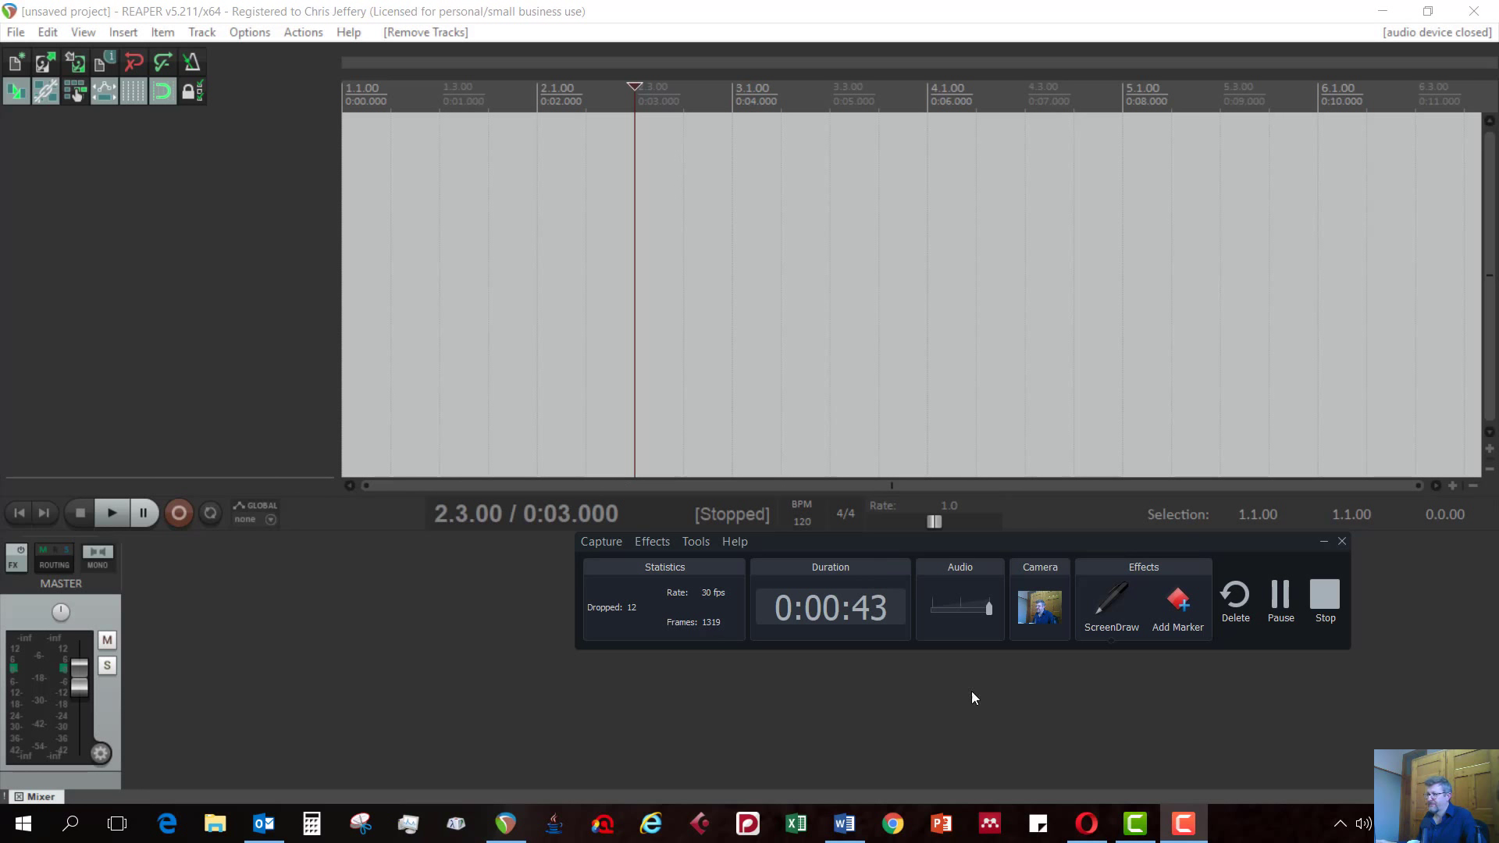
pyautogui.moveTo(1182, 826)
pyautogui.click(259, 195)
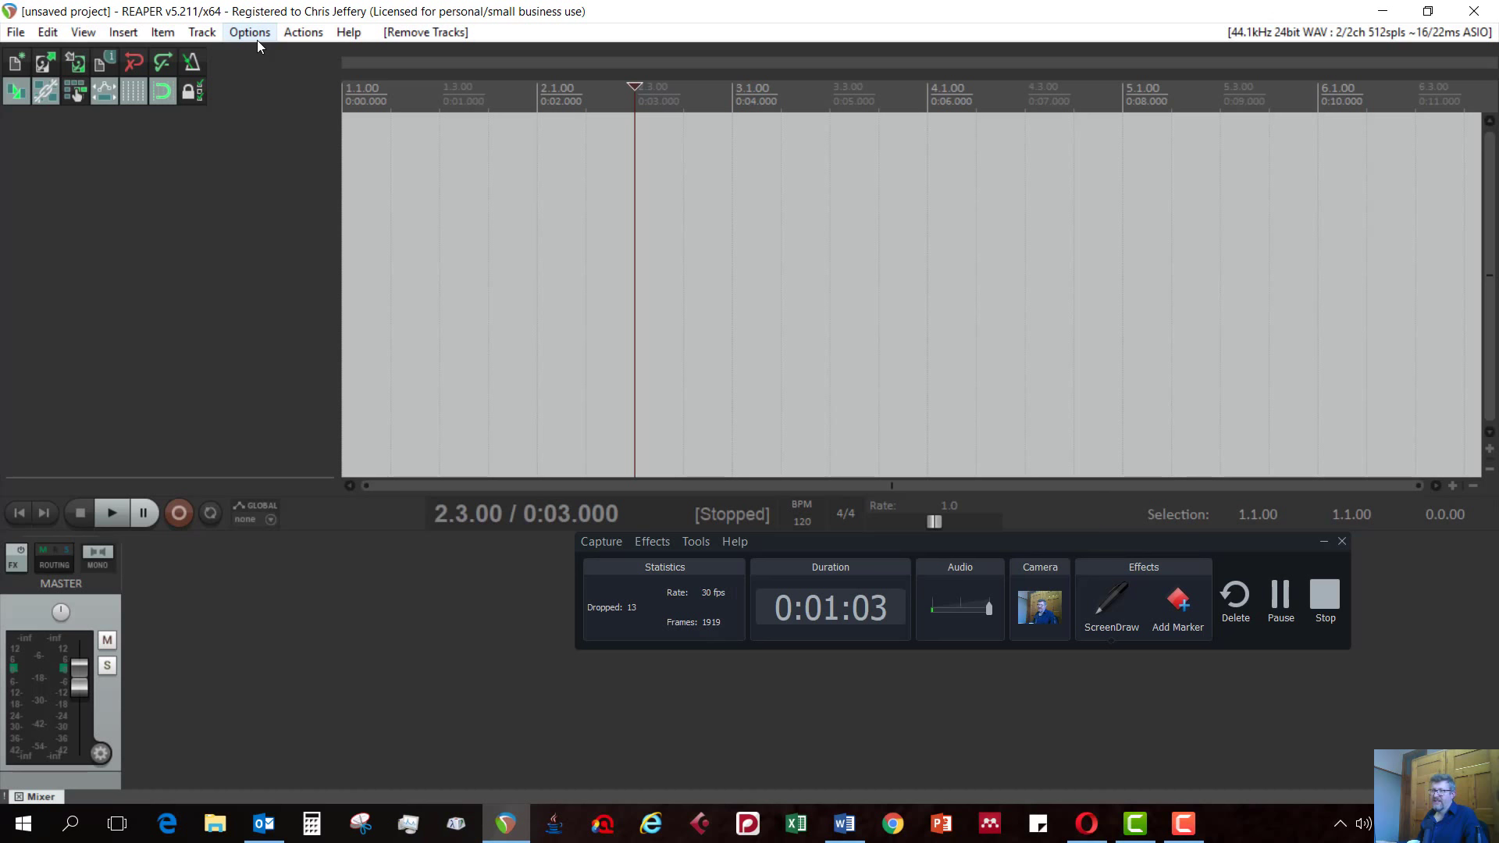
# Step: Show the MIDI Devices preferences with Microsoft GS Wavetable Synth enabled as an output
pyautogui.click(257, 39)
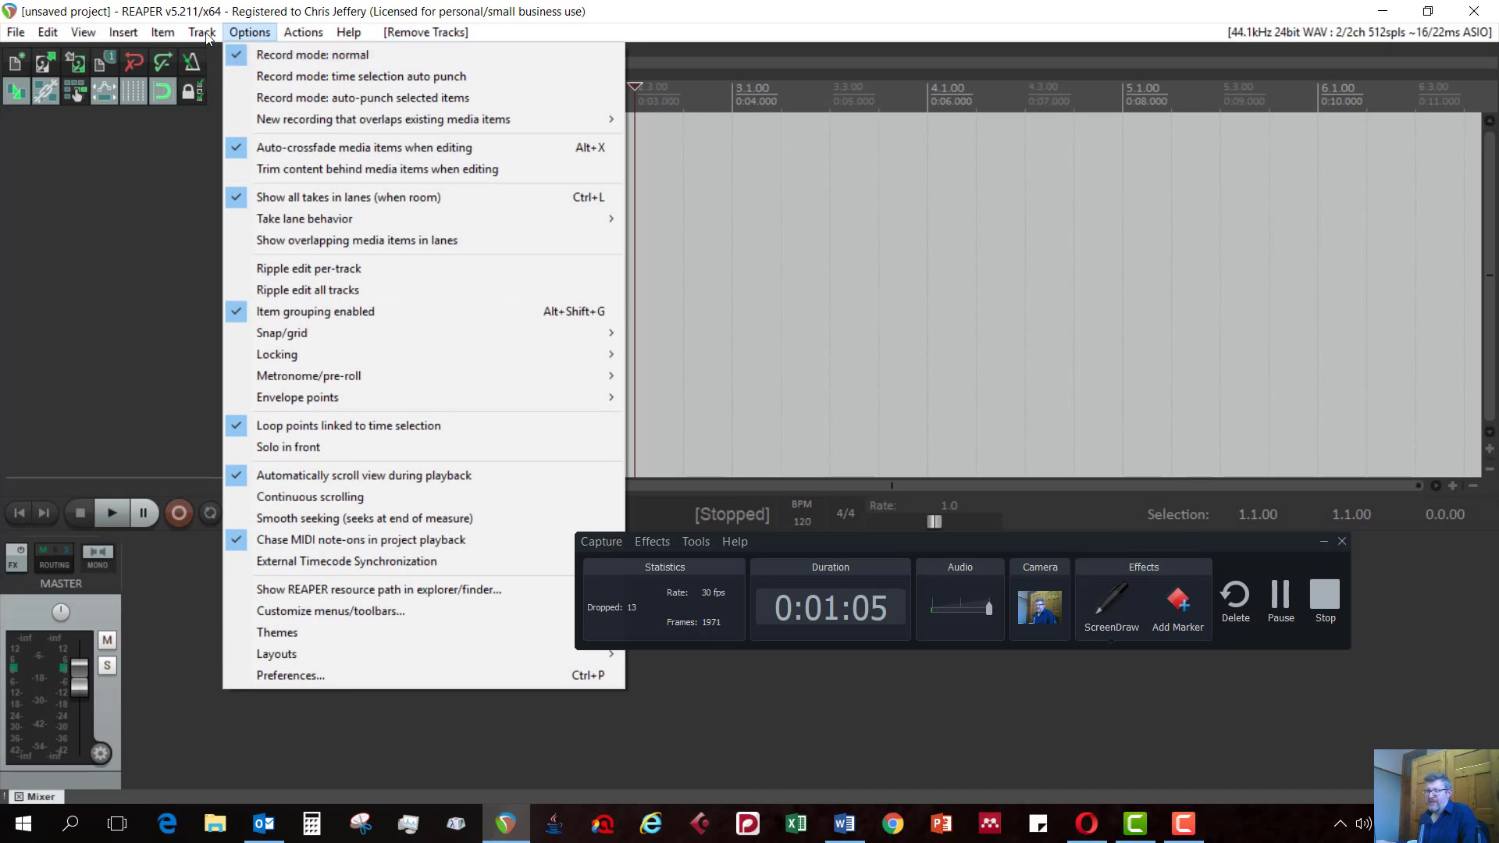
pyautogui.click(303, 674)
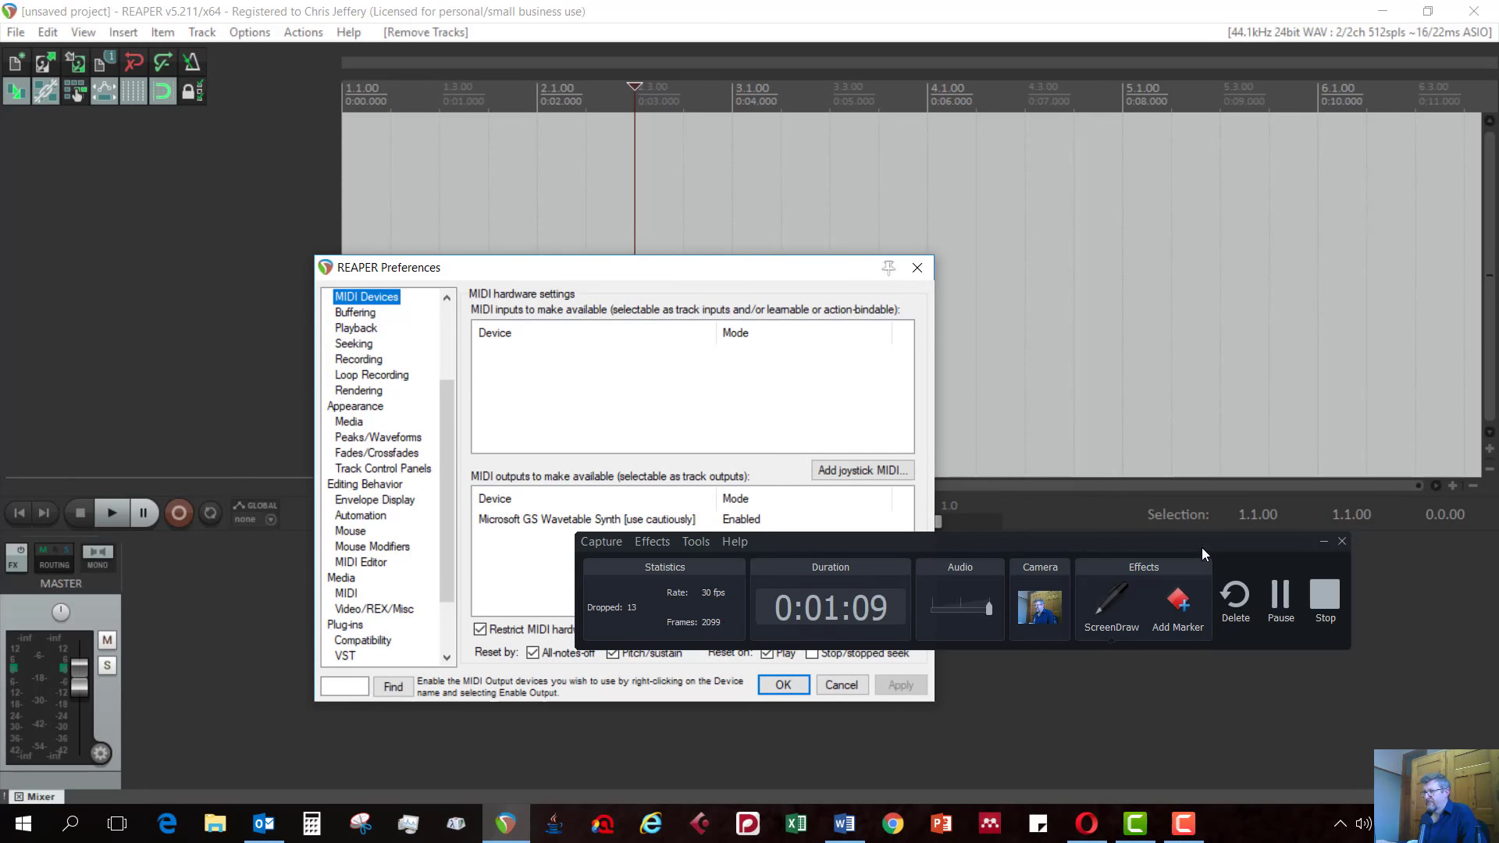
pyautogui.click(1323, 541)
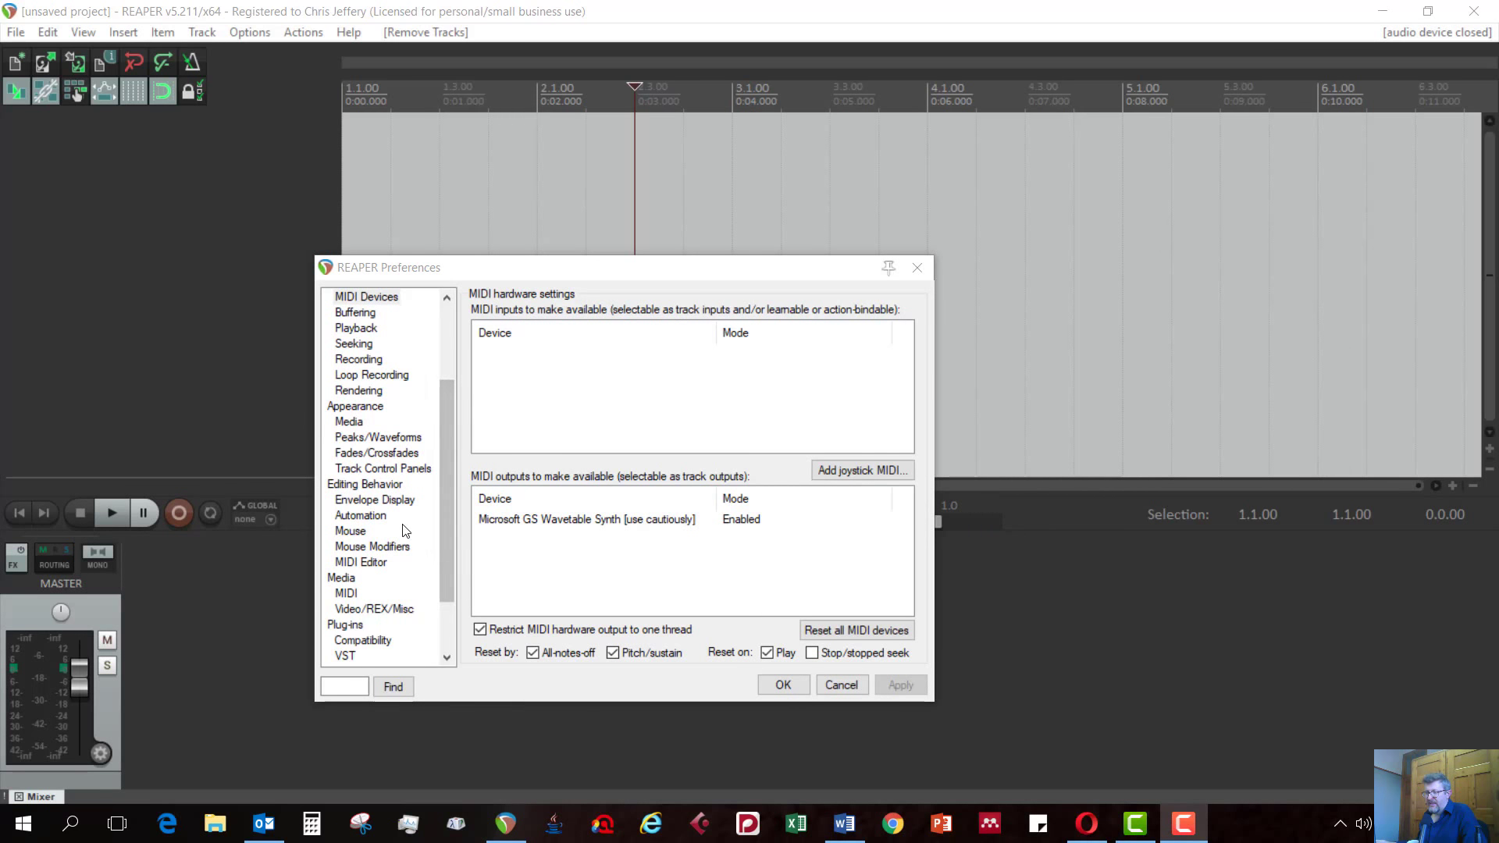
pyautogui.scroll(3, 406, 530)
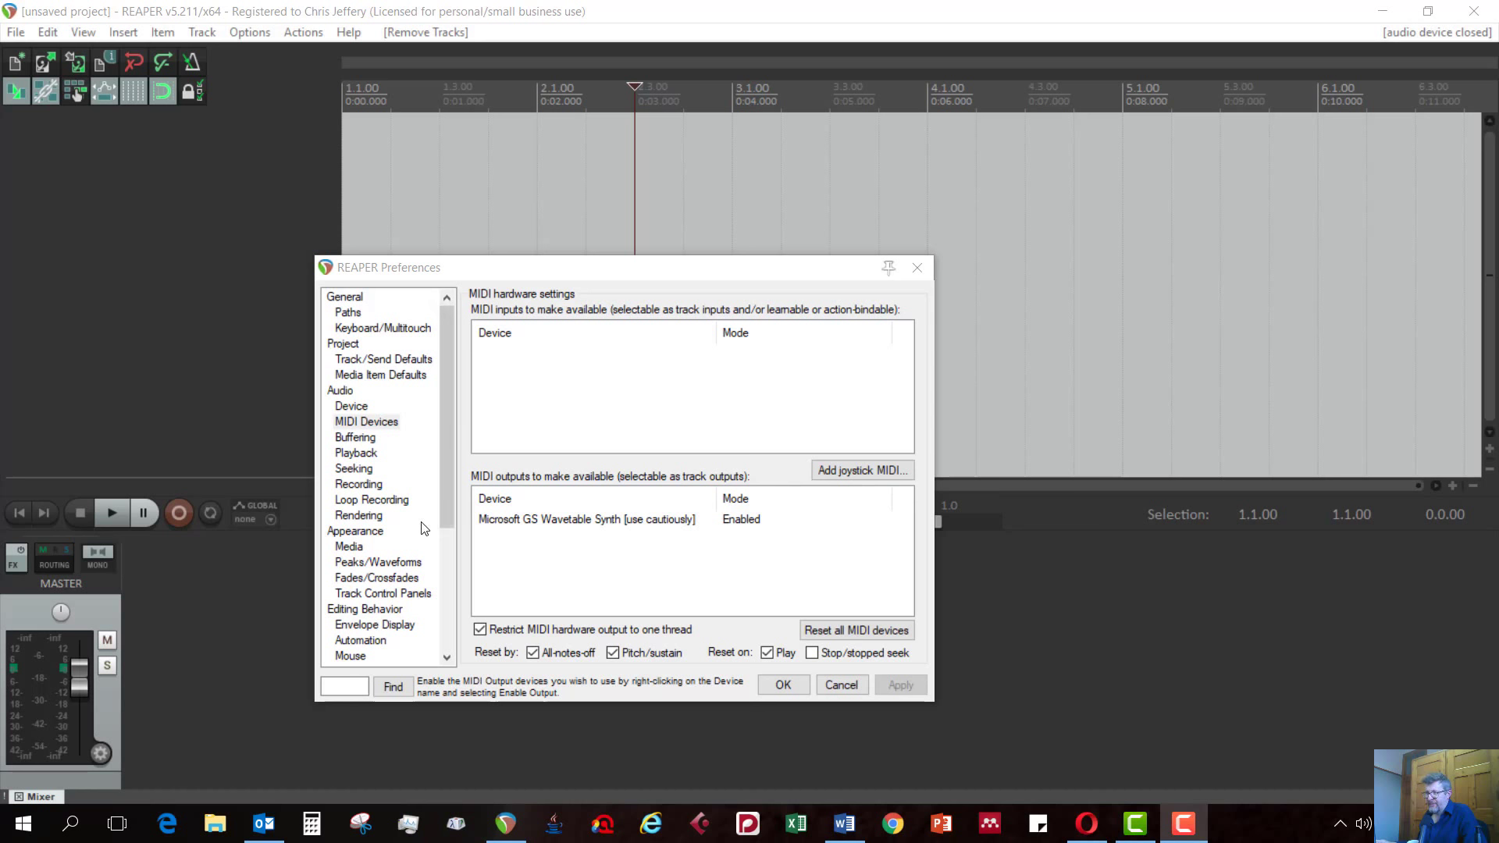
# Step: On the Audio Device page, confirm ASIO with the Yamaha Steinberg USB ASIO driver
pyautogui.click(356, 407)
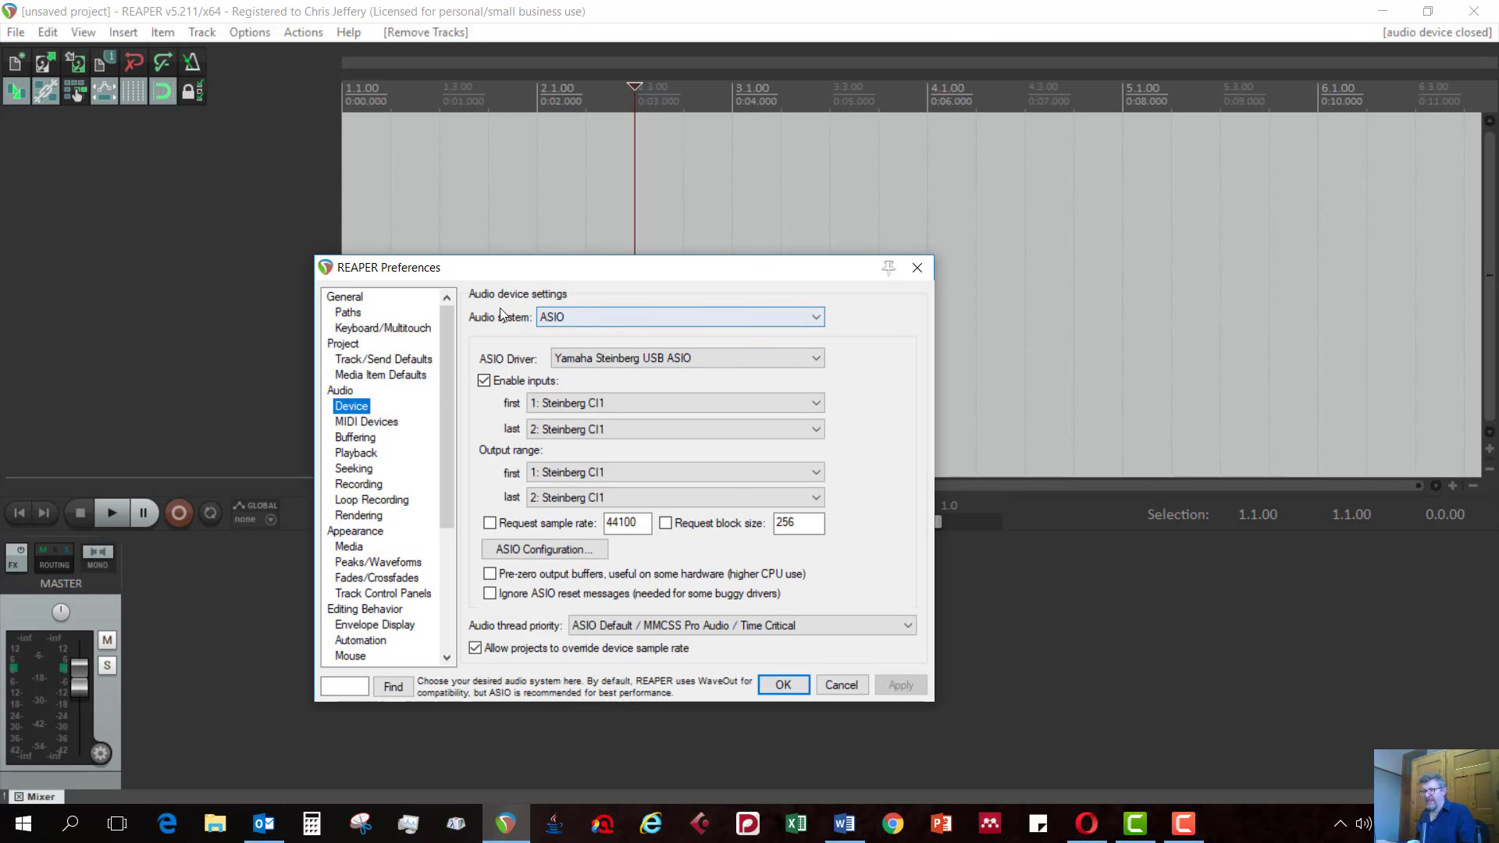
pyautogui.click(569, 322)
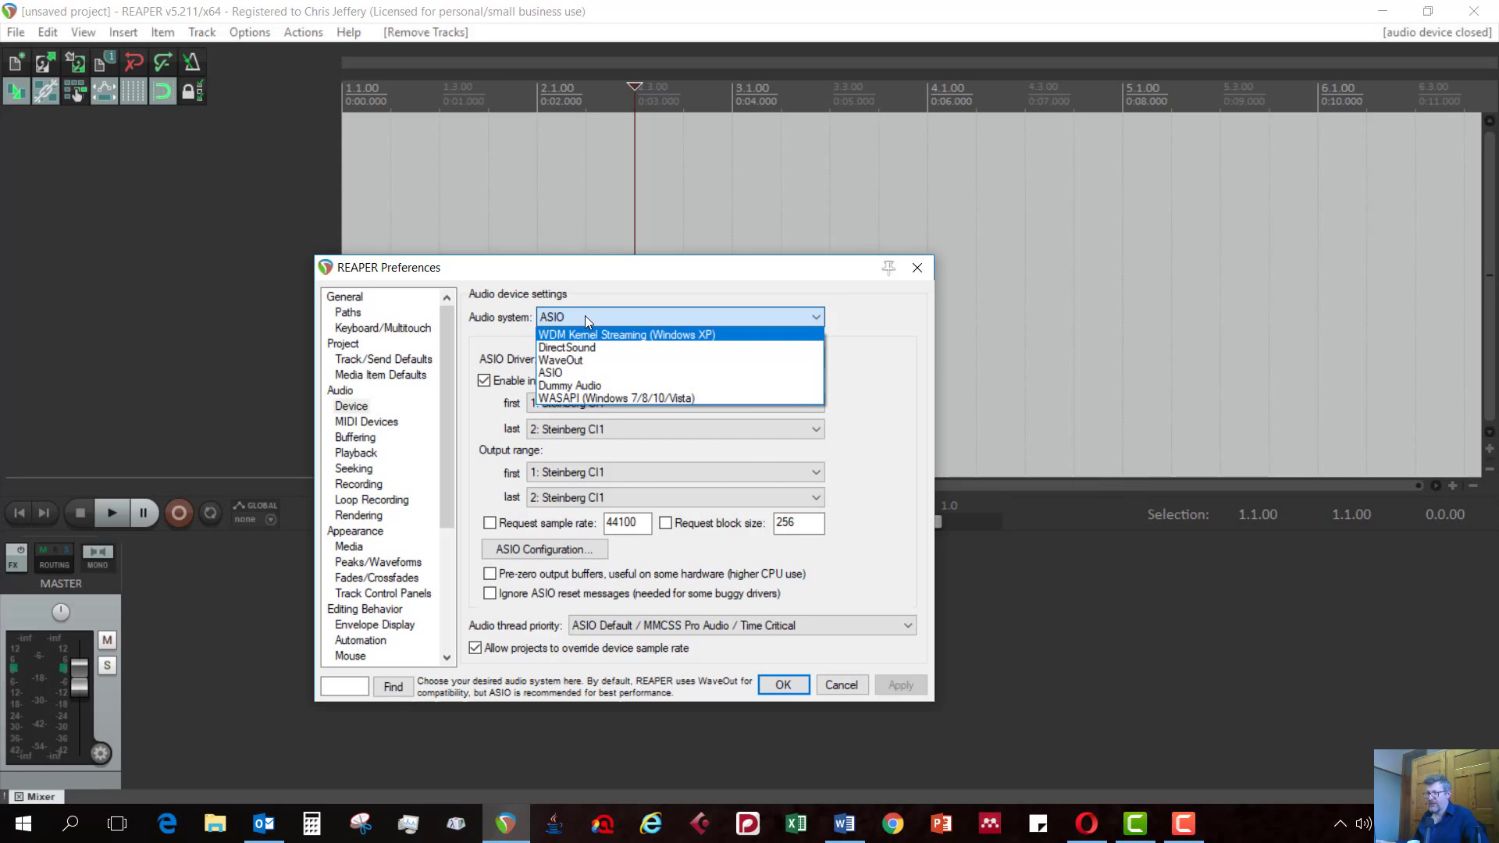
pyautogui.click(511, 347)
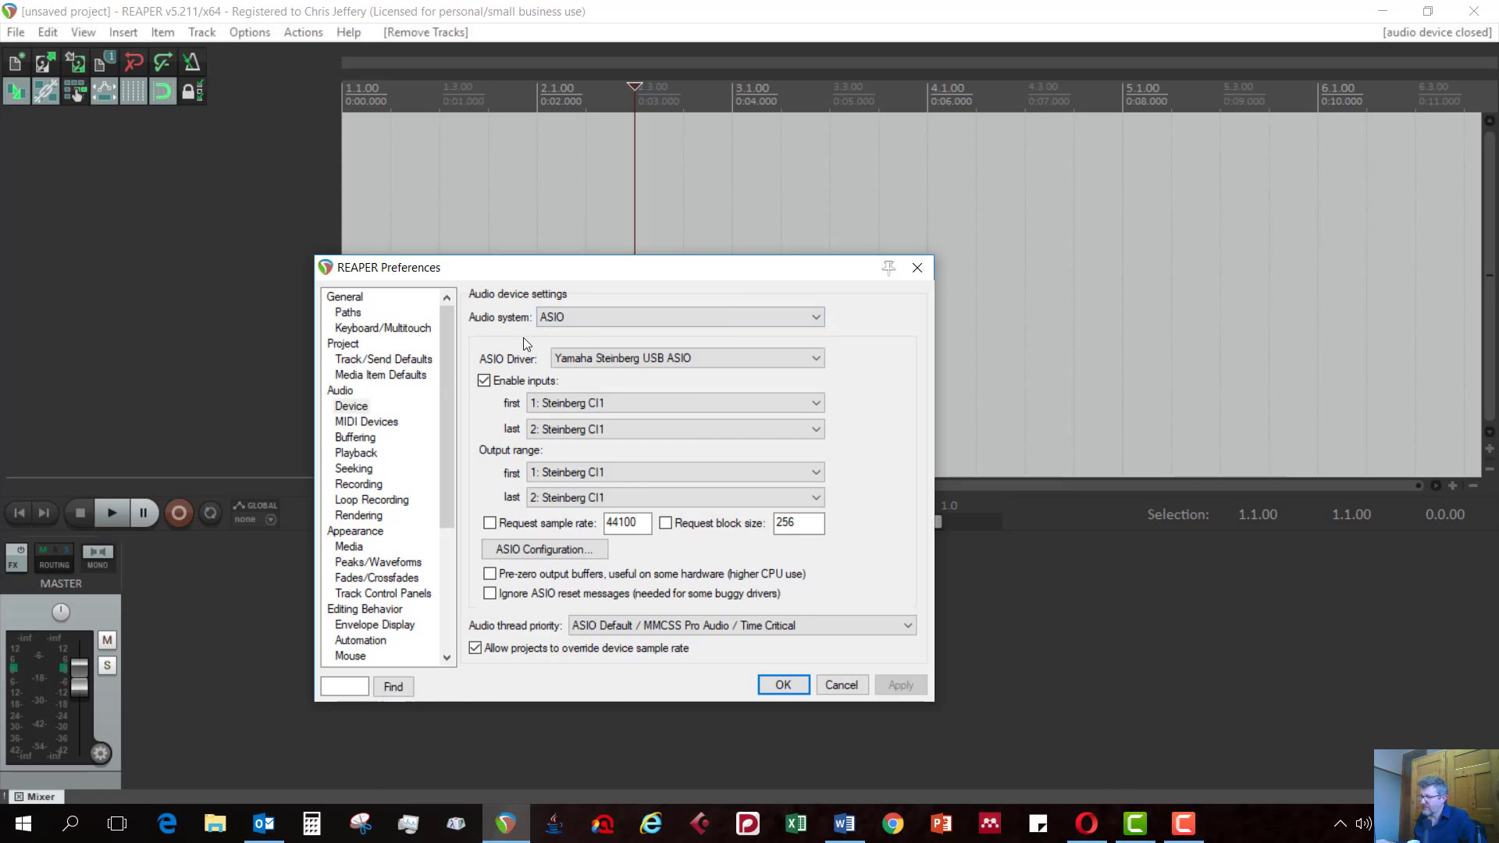
pyautogui.click(602, 359)
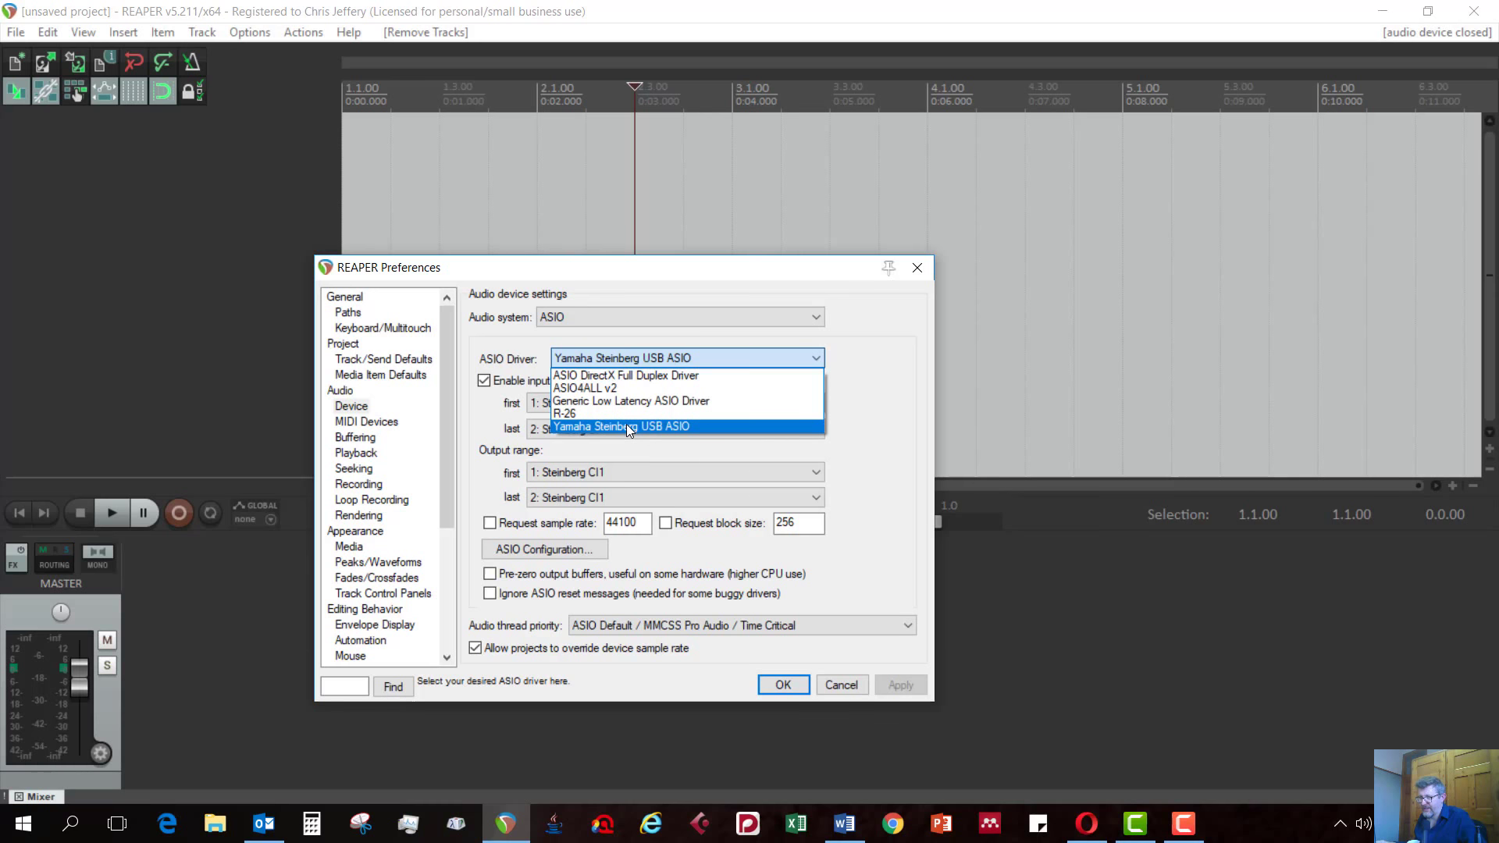
# Step: Keep the Yamaha Steinberg USB ASIO driver and close Preferences with OK
pyautogui.click(509, 361)
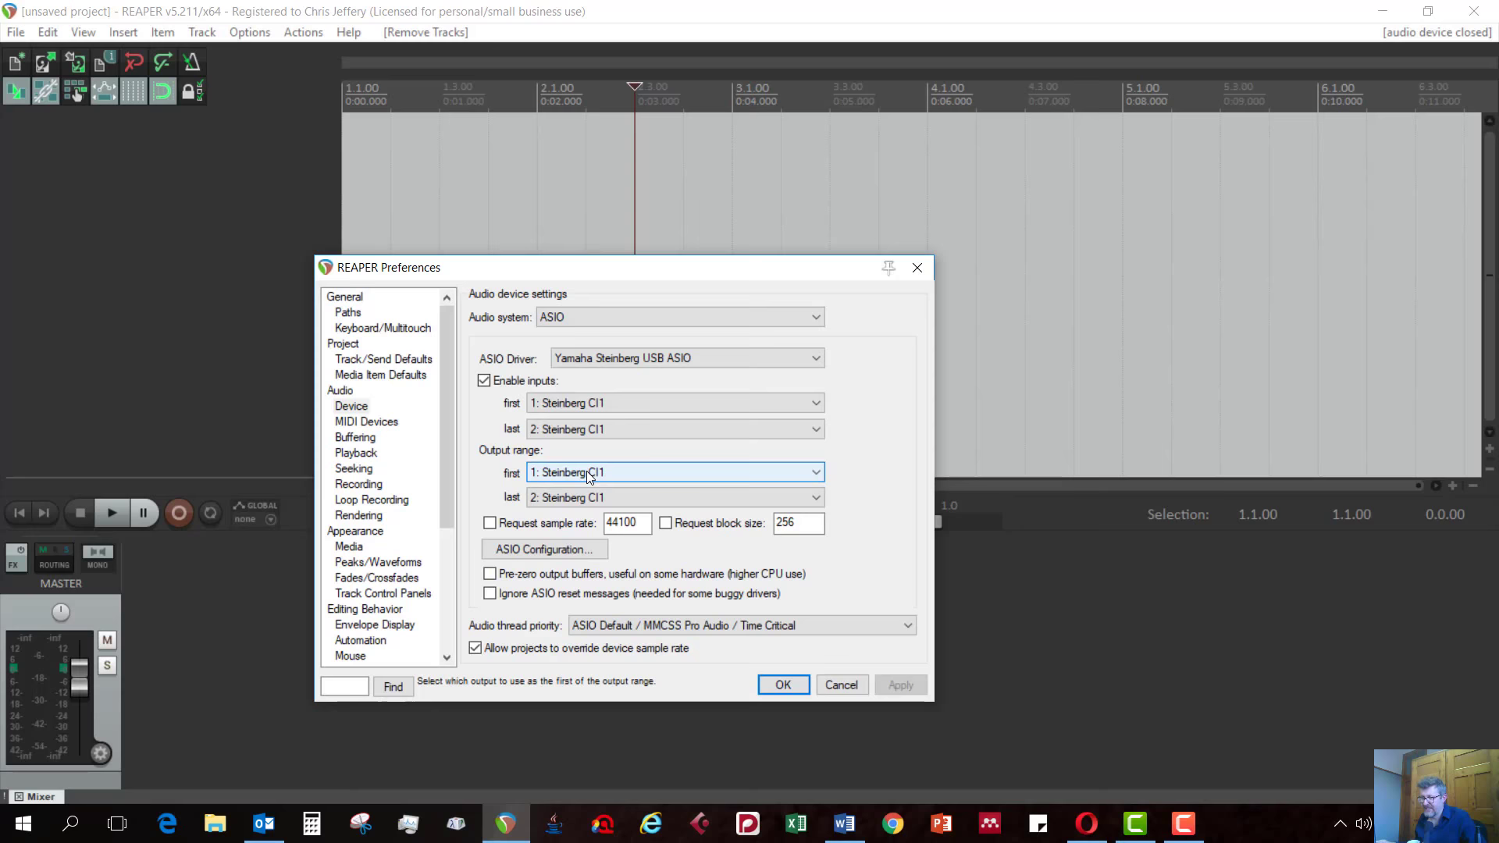
pyautogui.moveTo(591, 274); pyautogui.dragTo(617, 130)
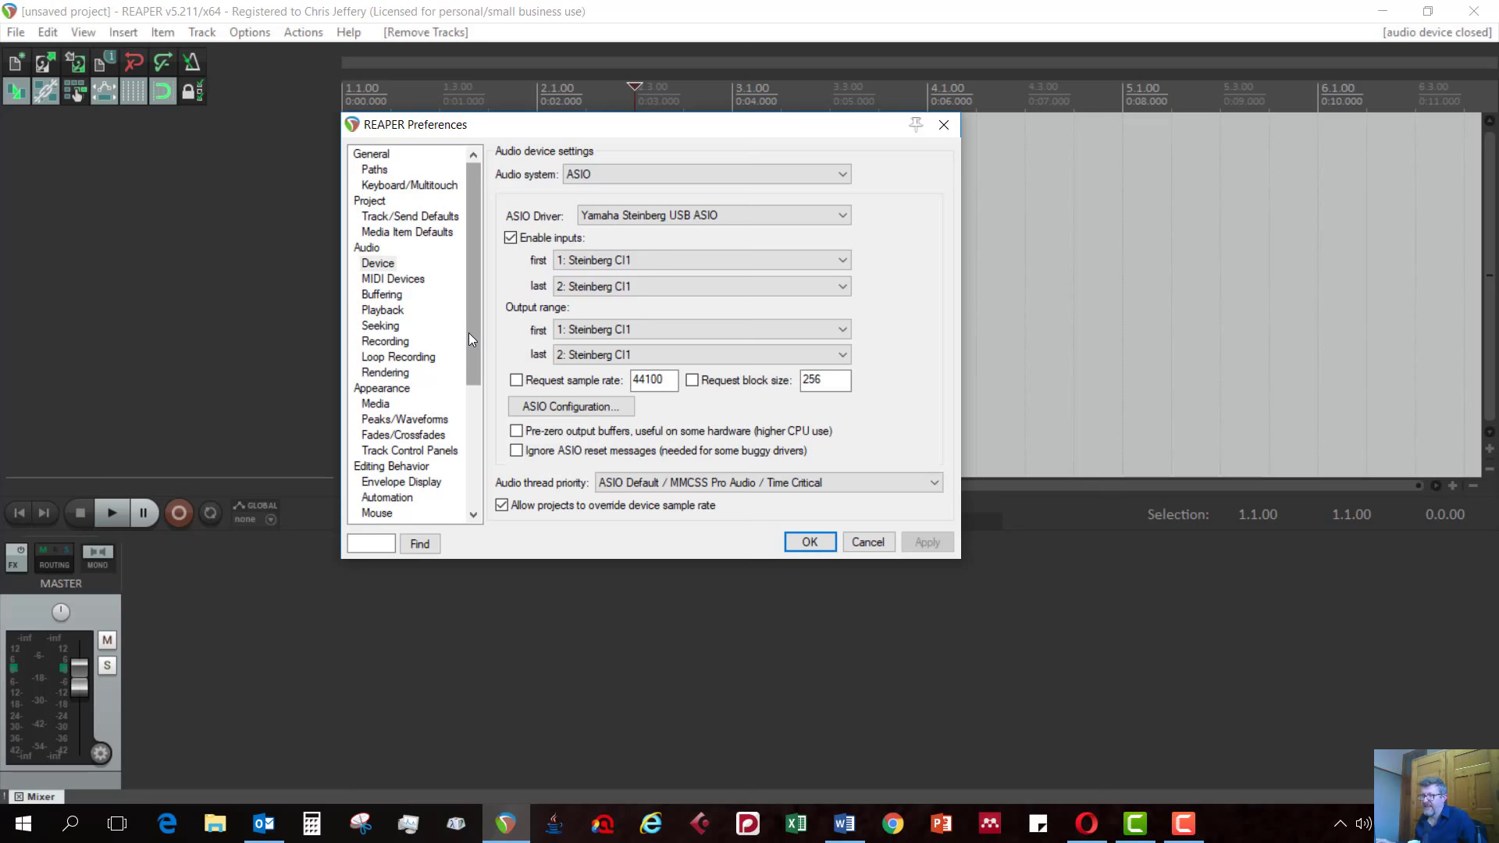
pyautogui.click(815, 546)
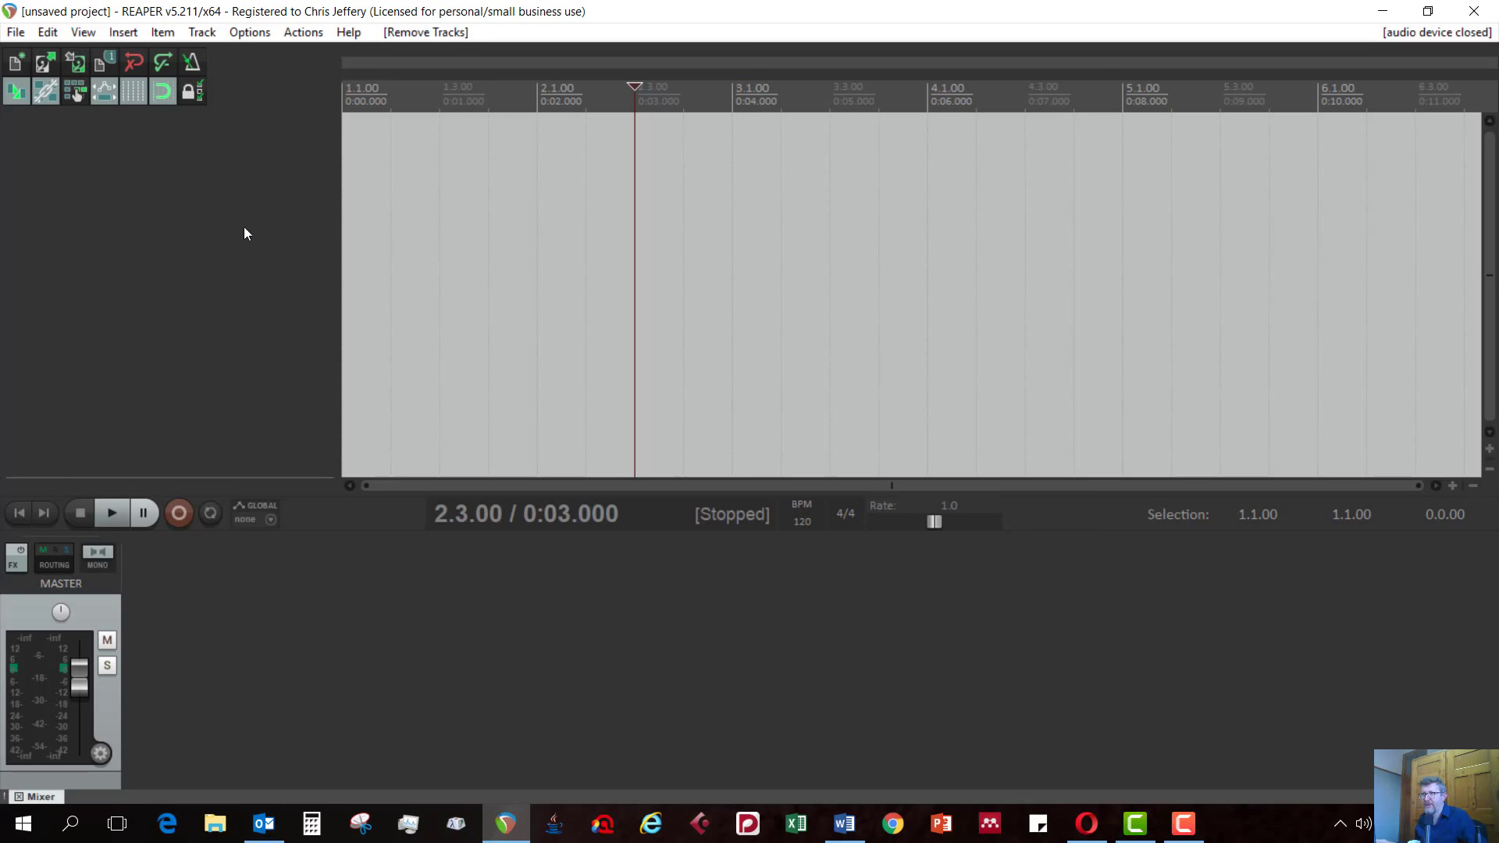
# Step: Move the play position to the project start, add track 1, and make it slightly taller
pyautogui.press('Home')
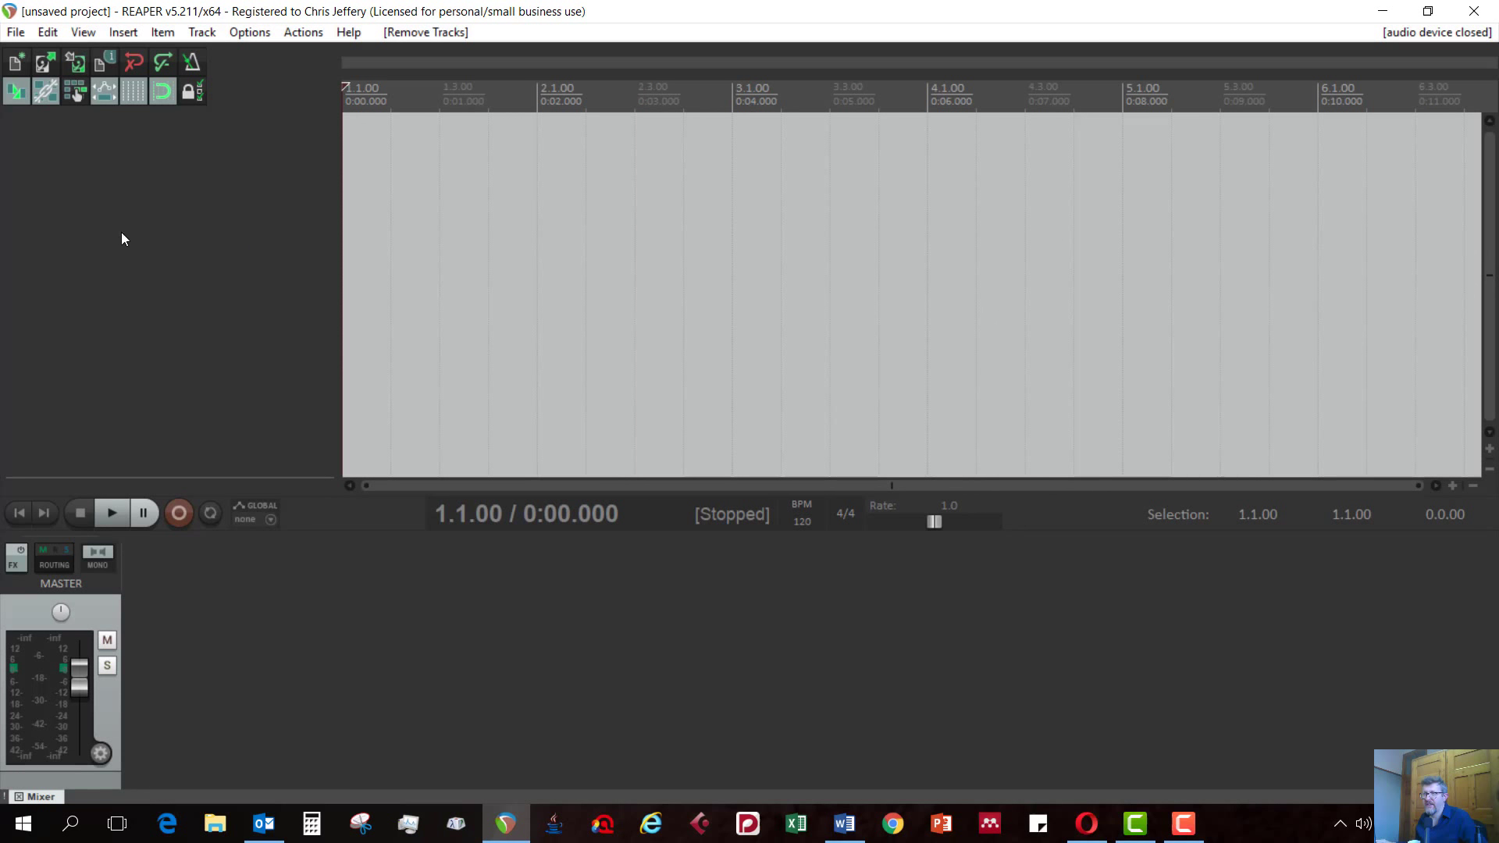
pyautogui.click(107, 32)
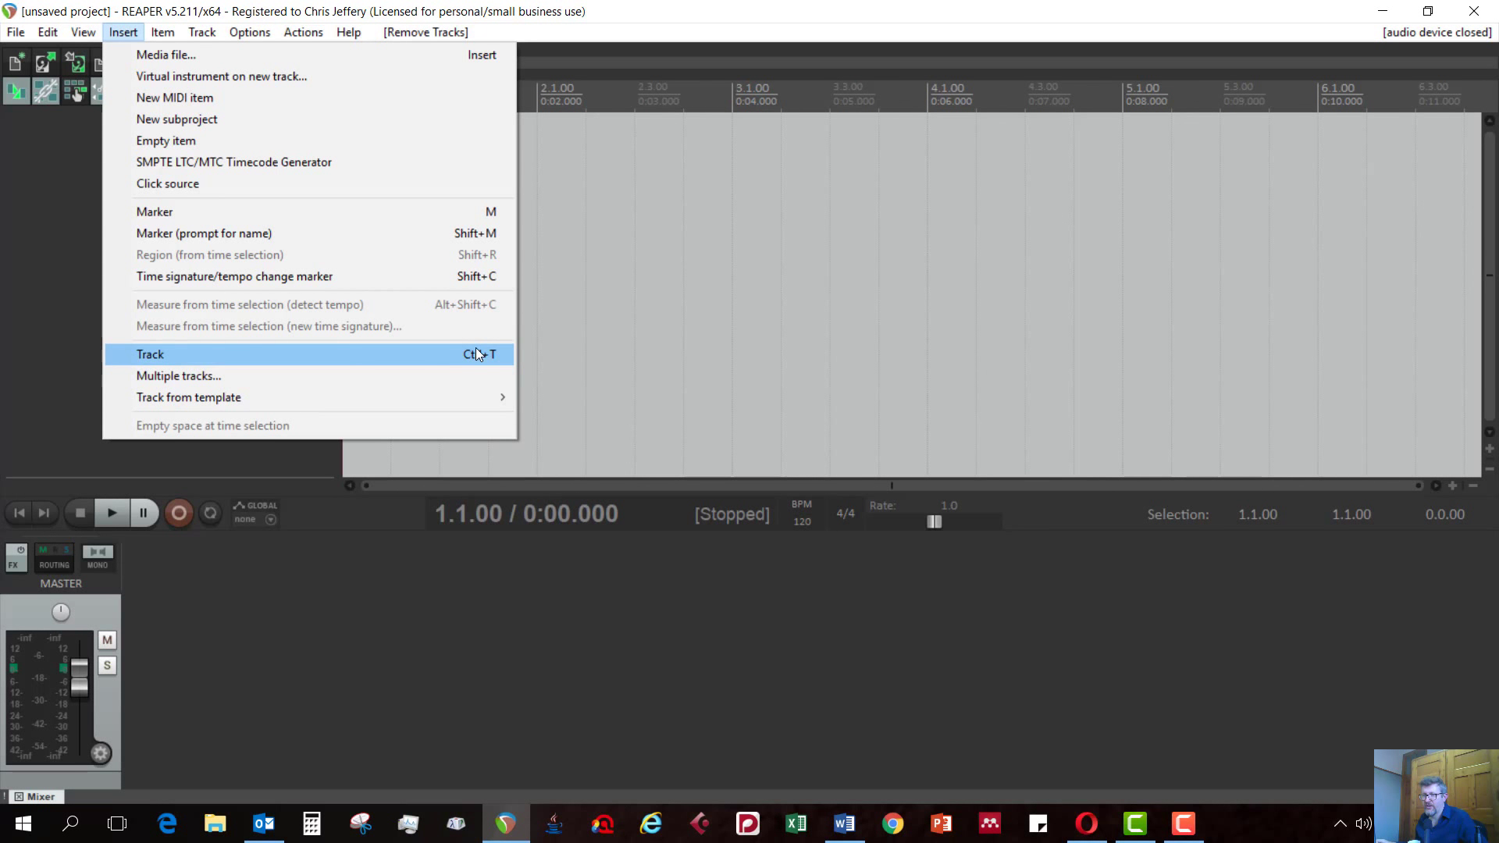
pyautogui.click(39, 264)
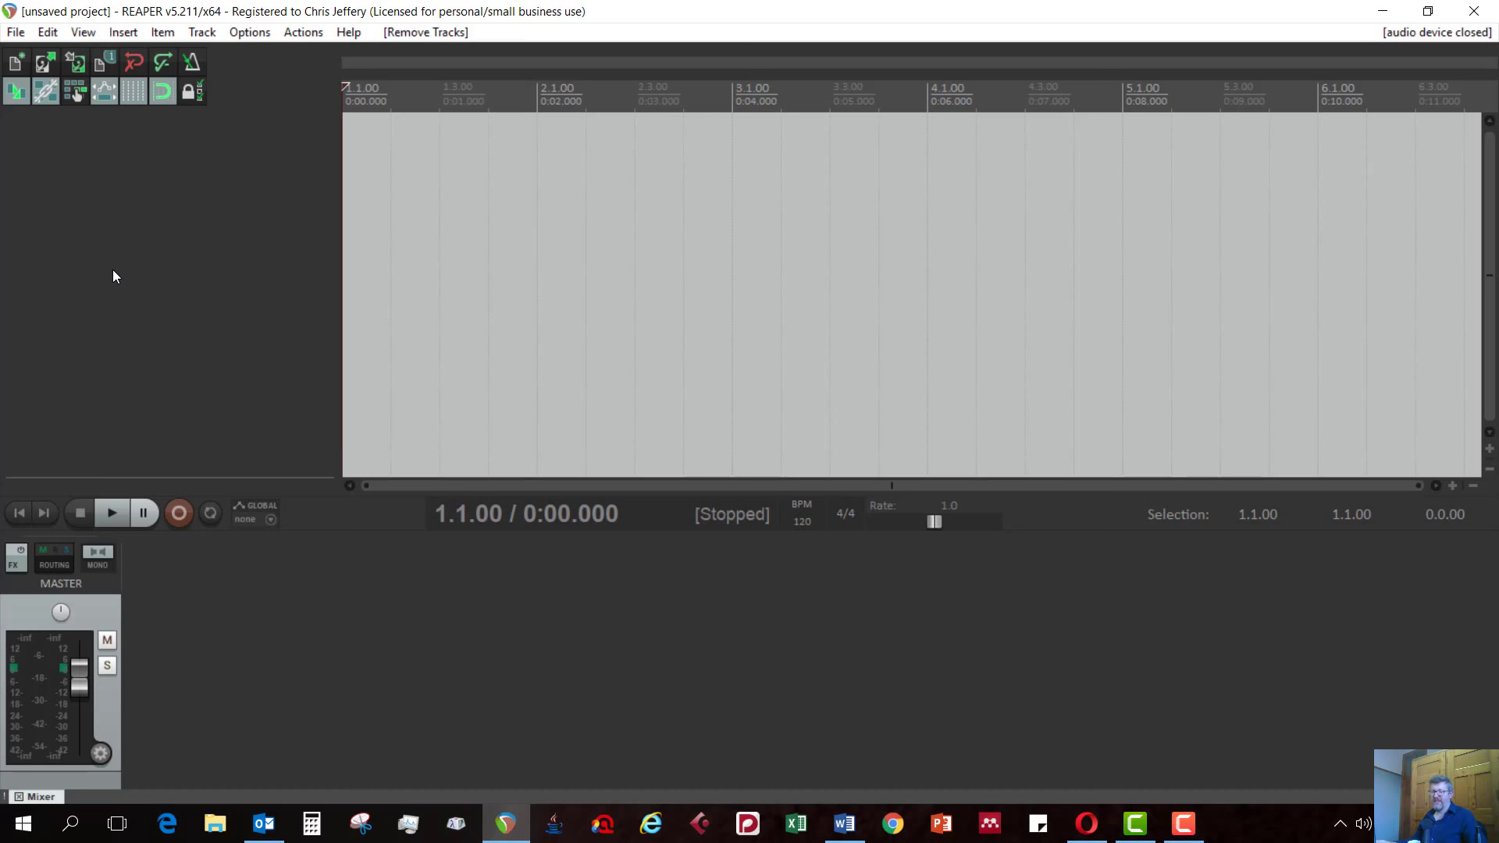
pyautogui.doubleClick(118, 190)
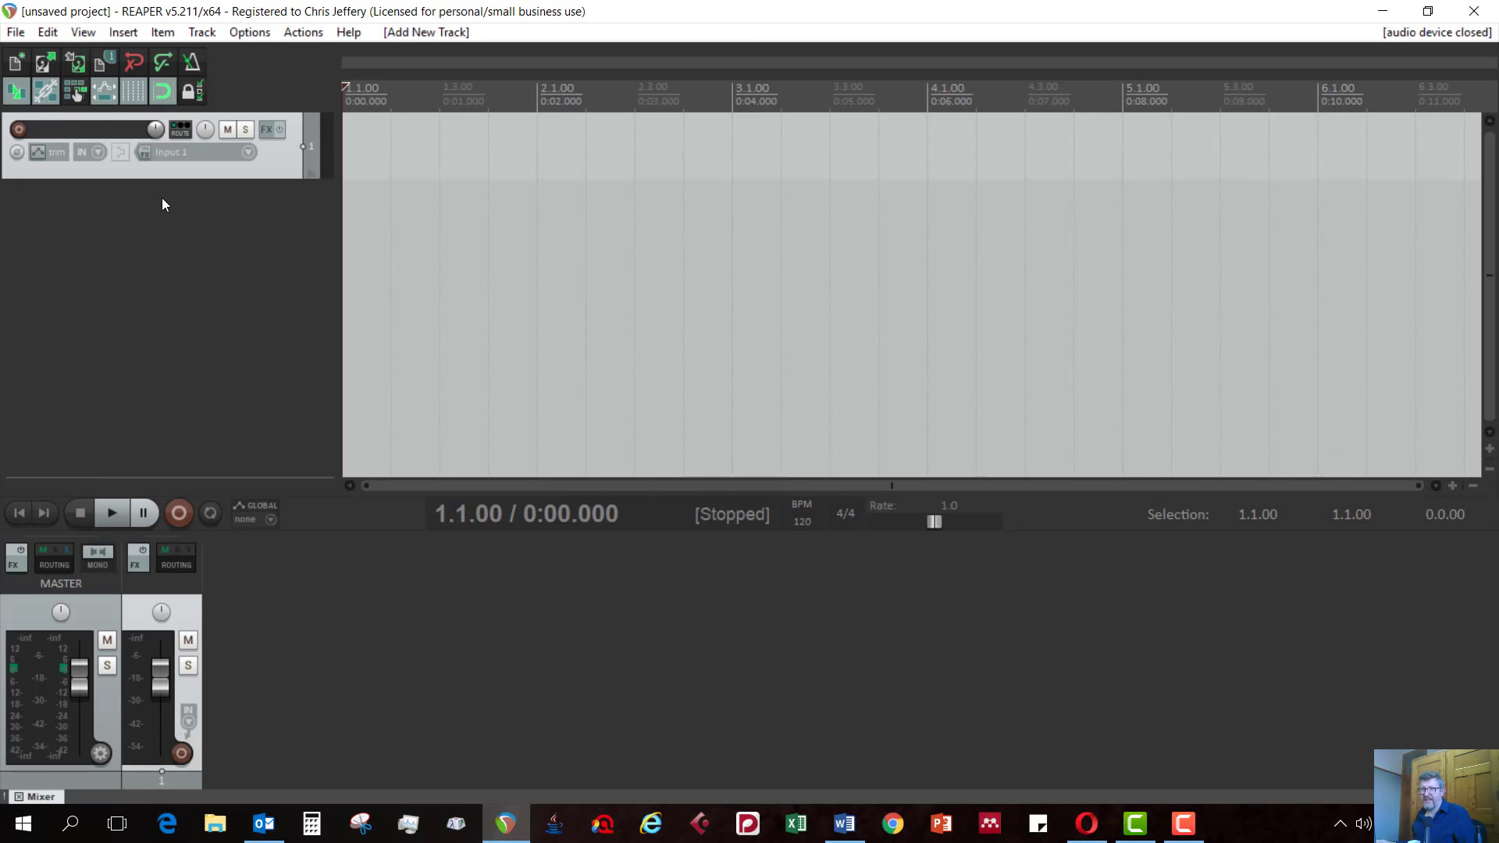
pyautogui.moveTo(166, 180); pyautogui.dragTo(128, 151)
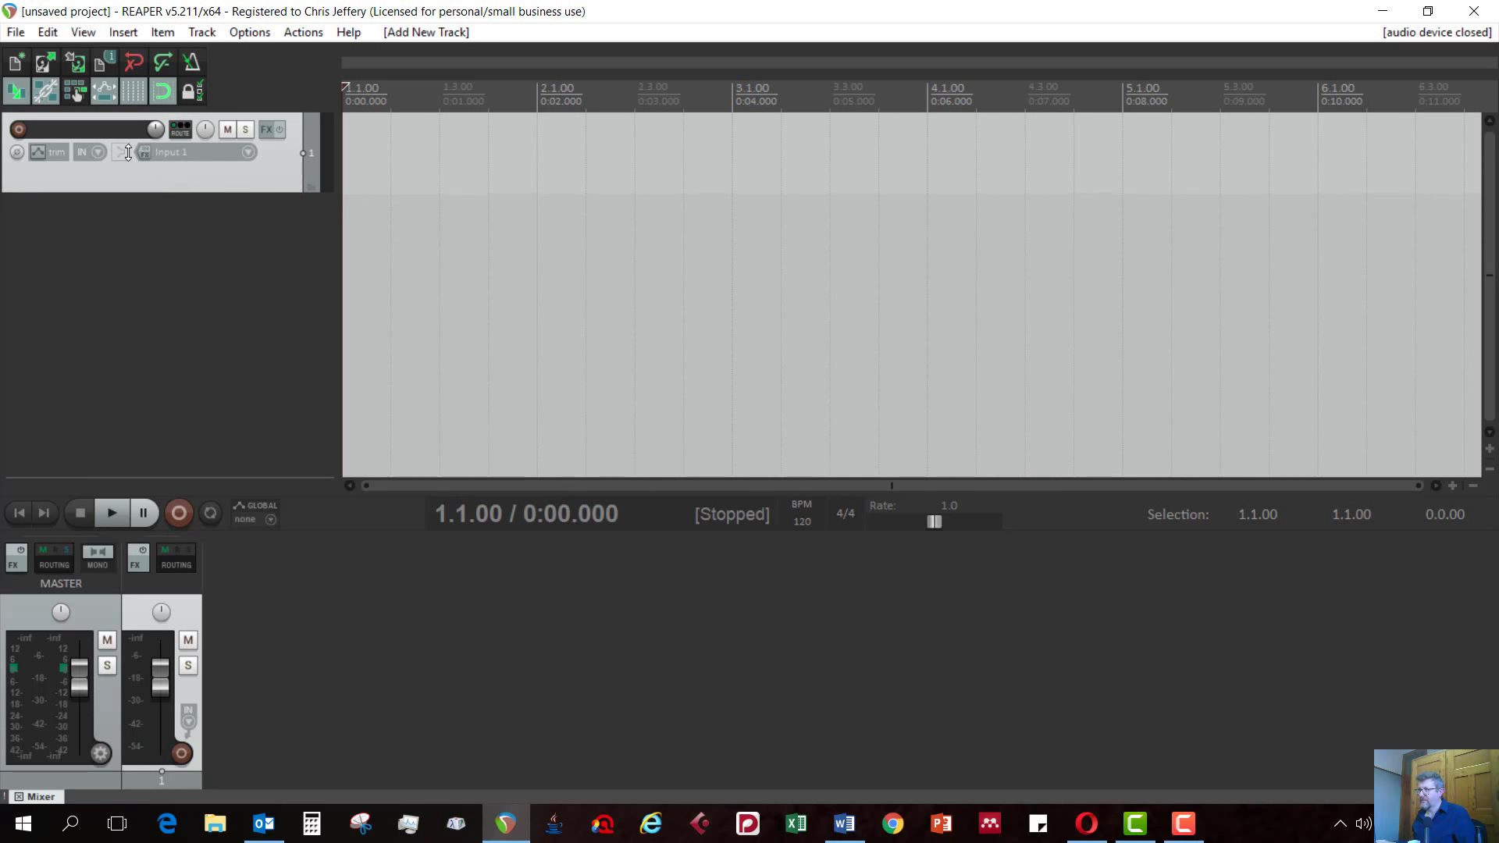
# Step: Route track 1's MIDI hardware output to Microsoft GS Wavetable Synth
pyautogui.click(179, 131)
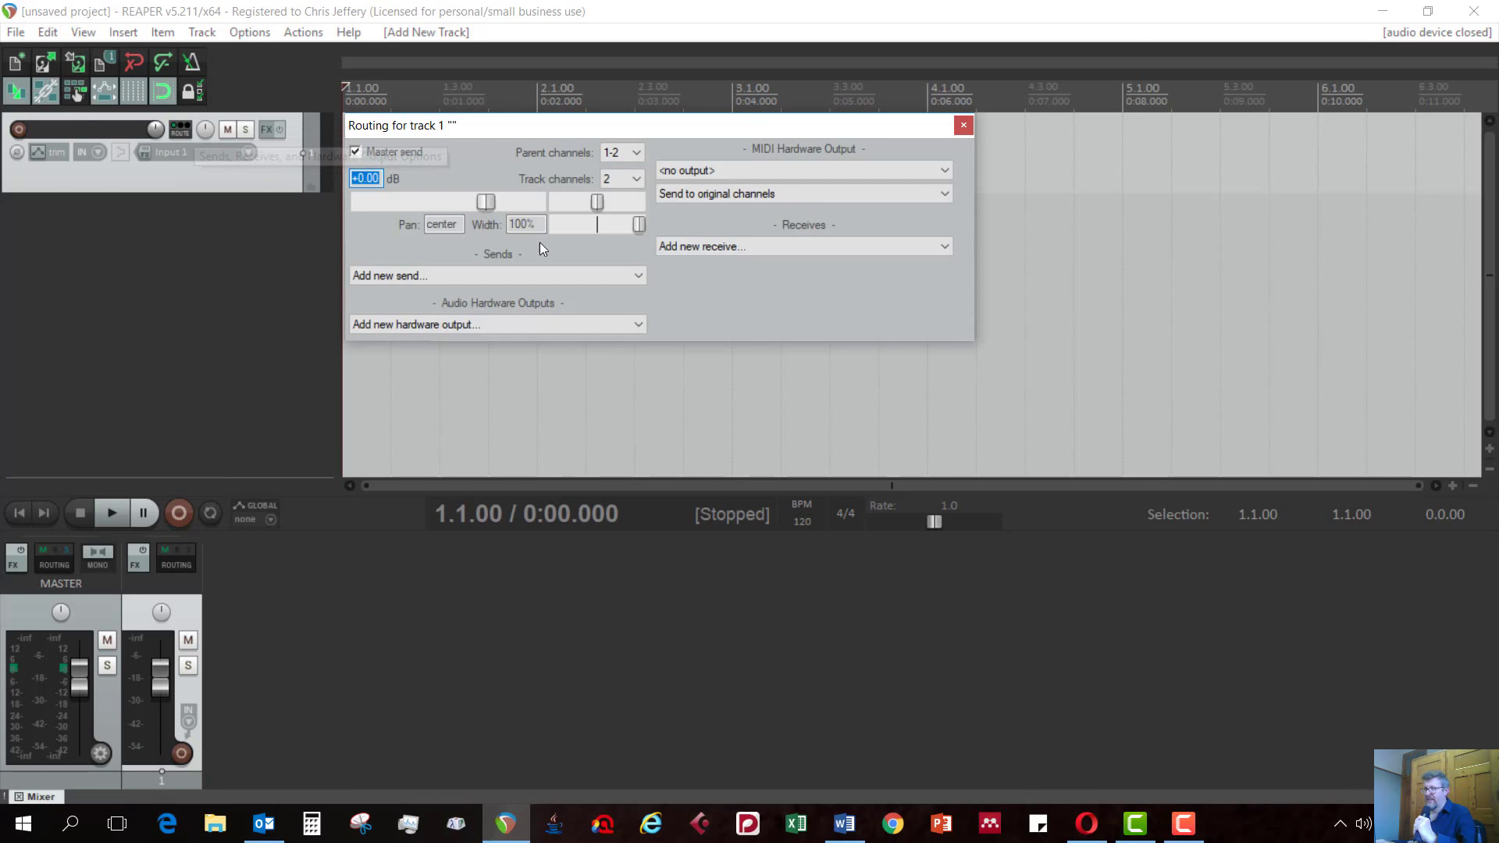
pyautogui.click(725, 169)
pyautogui.click(724, 169)
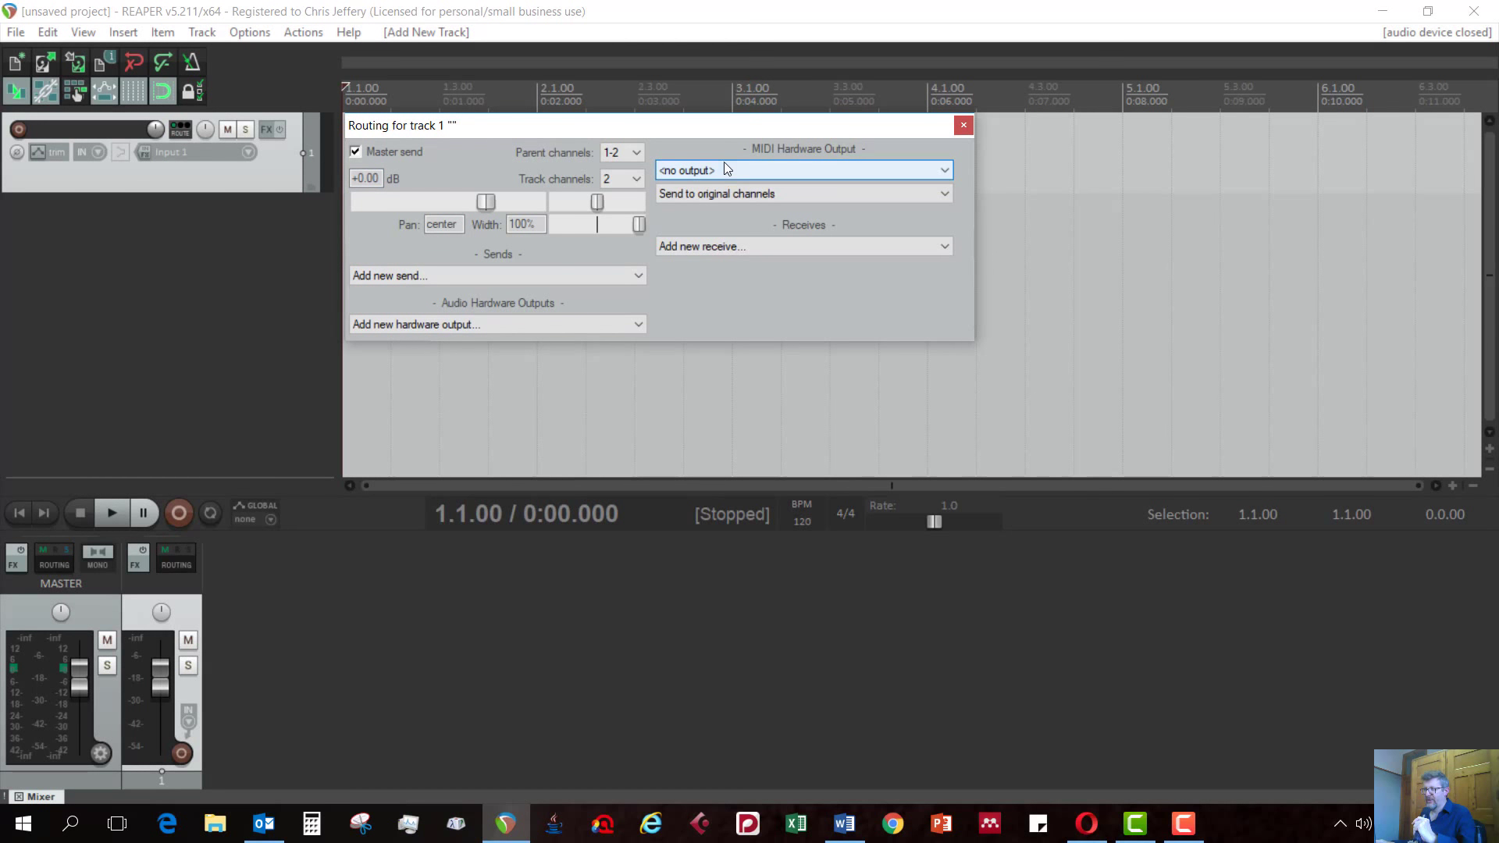
pyautogui.click(724, 168)
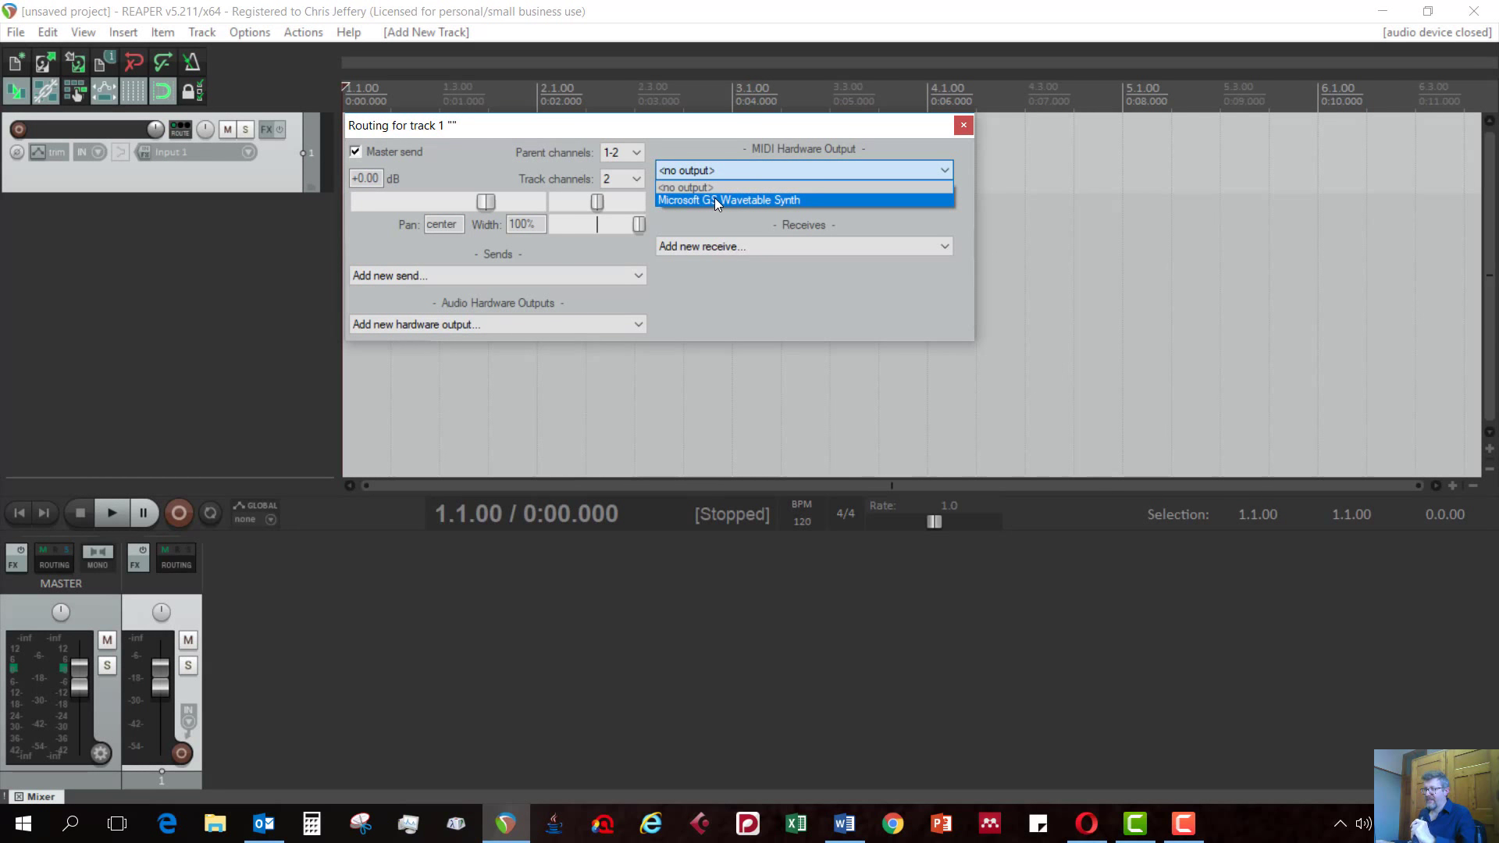
pyautogui.click(718, 200)
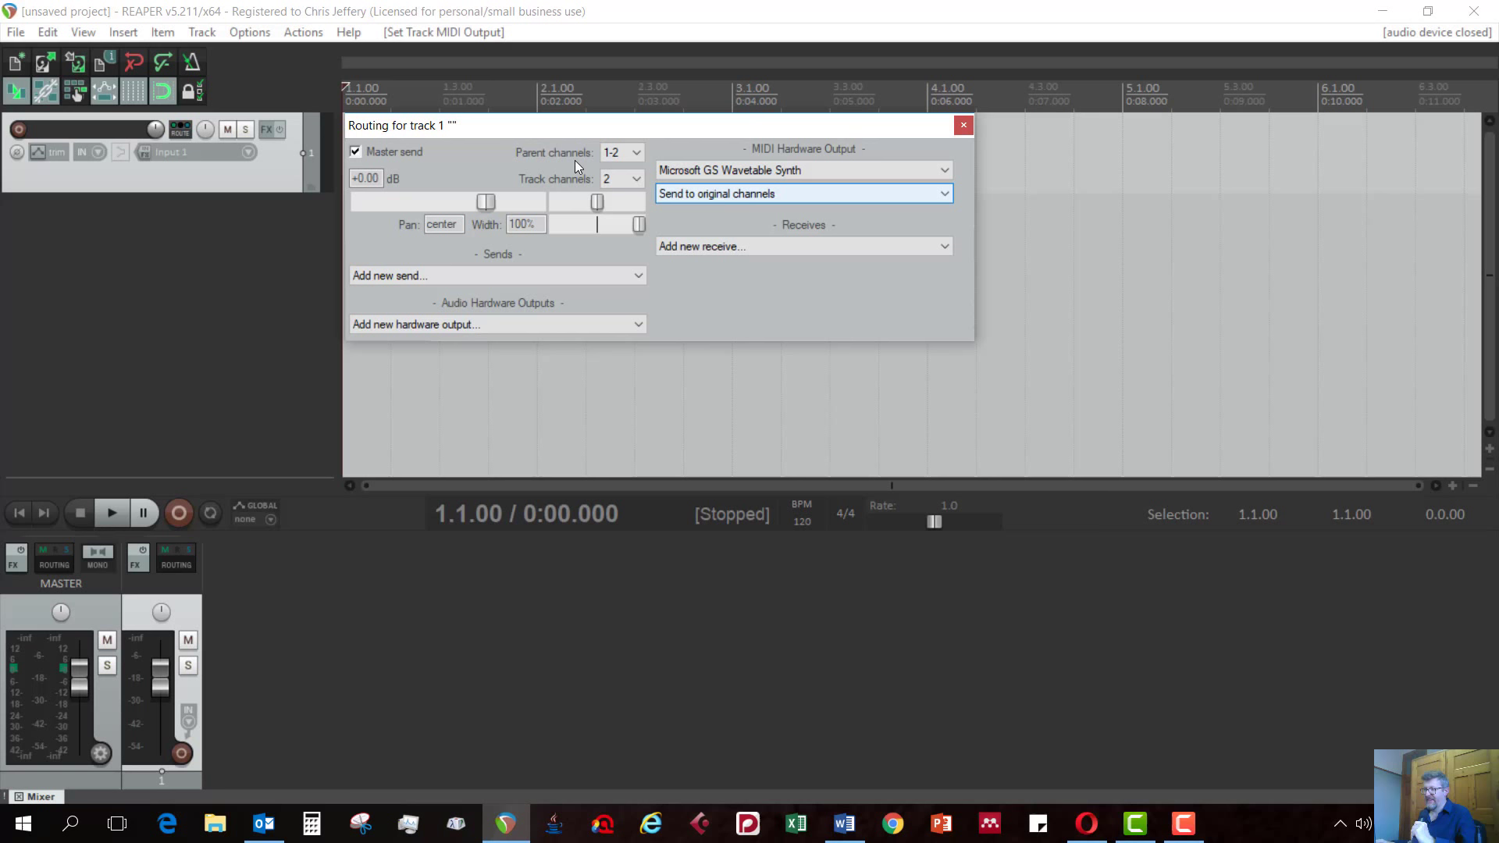
pyautogui.click(965, 125)
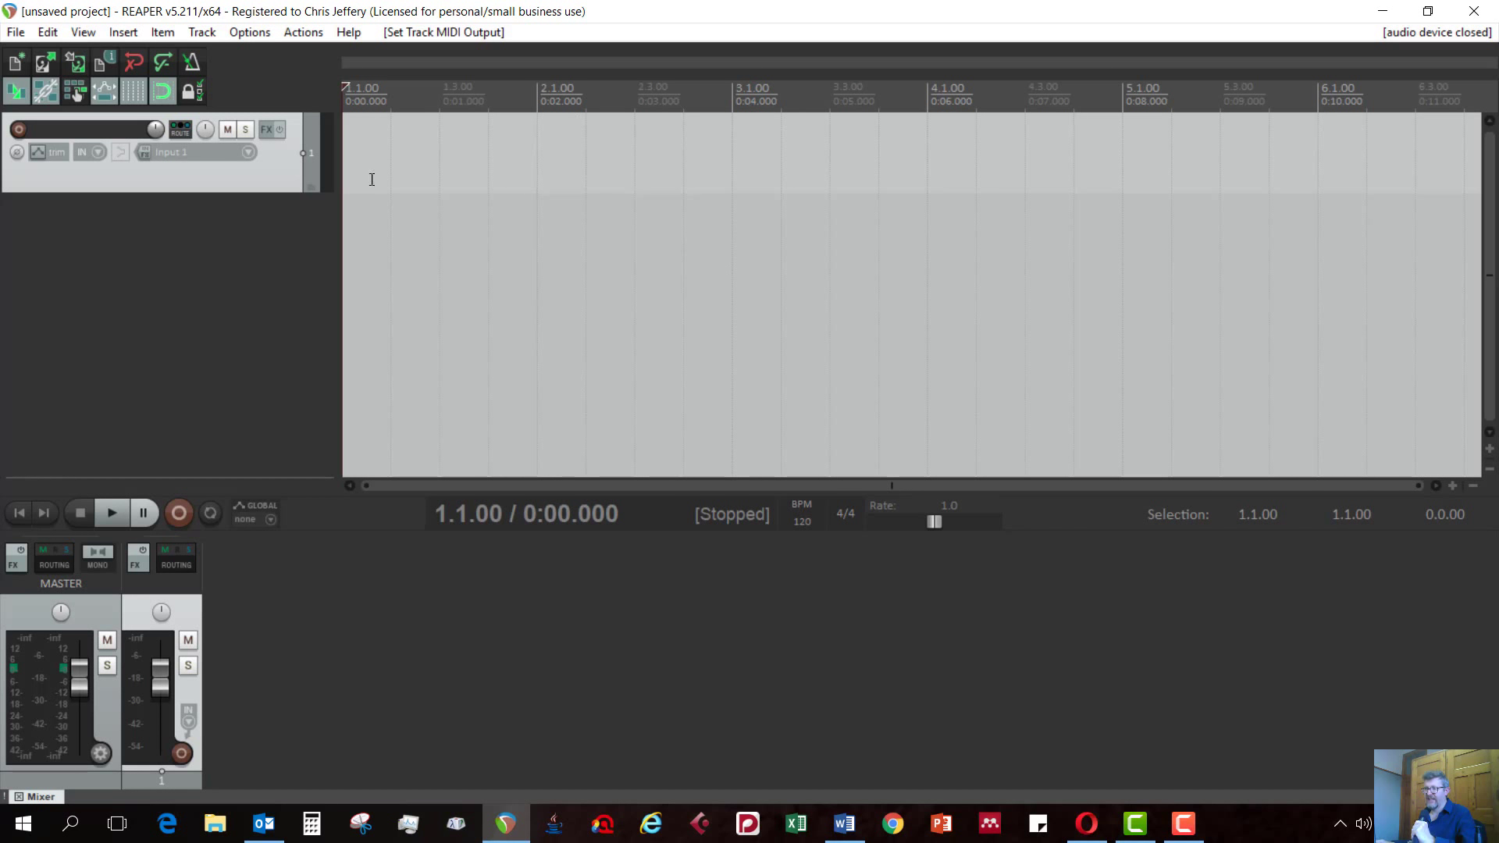
# Step: Insert an empty MIDI item on track 1 and open it in the MIDI editor
pyautogui.click(119, 33)
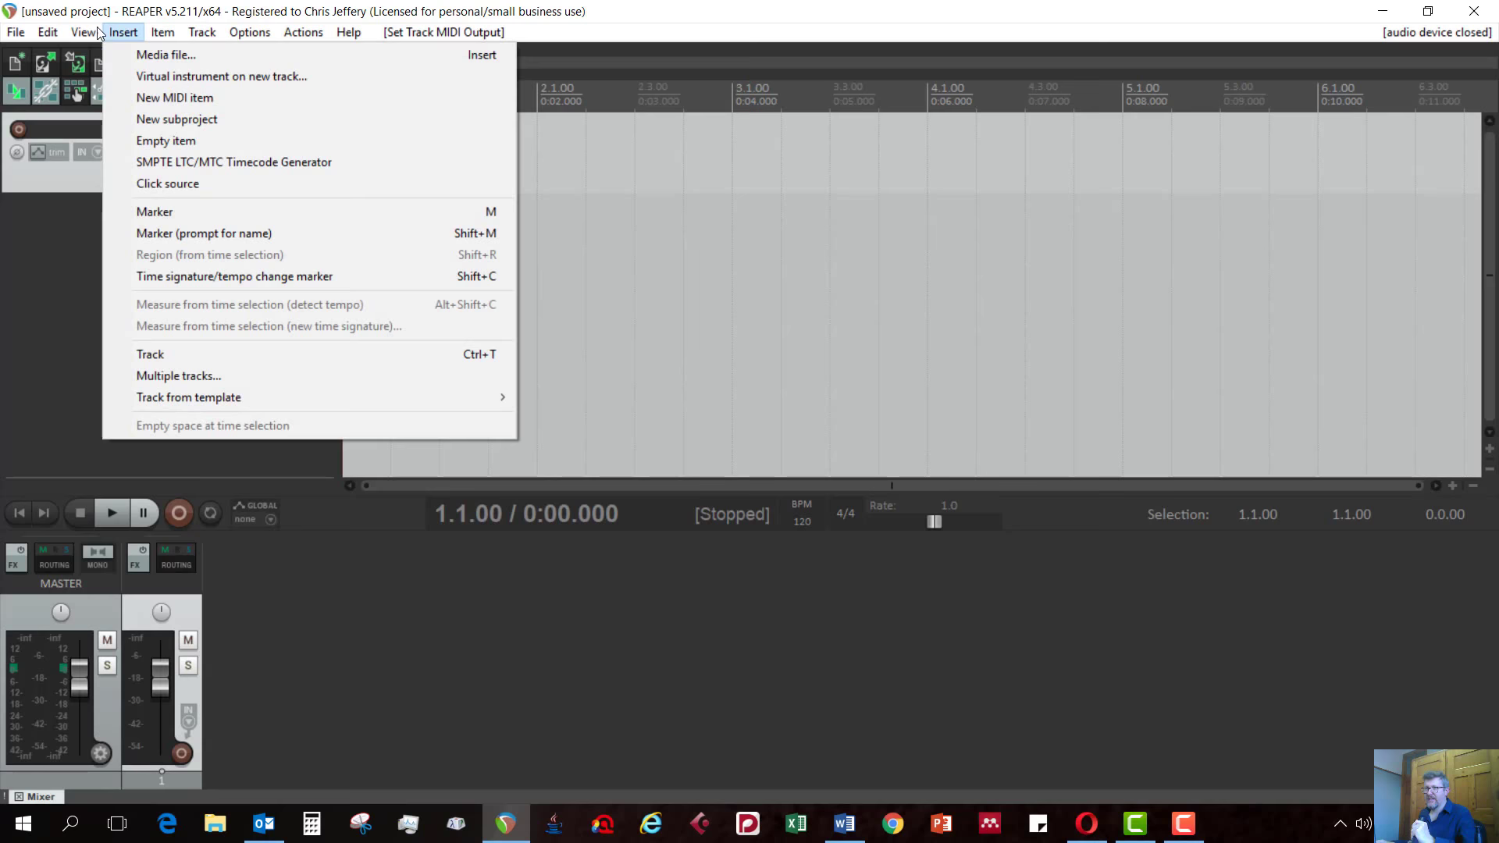
pyautogui.click(175, 98)
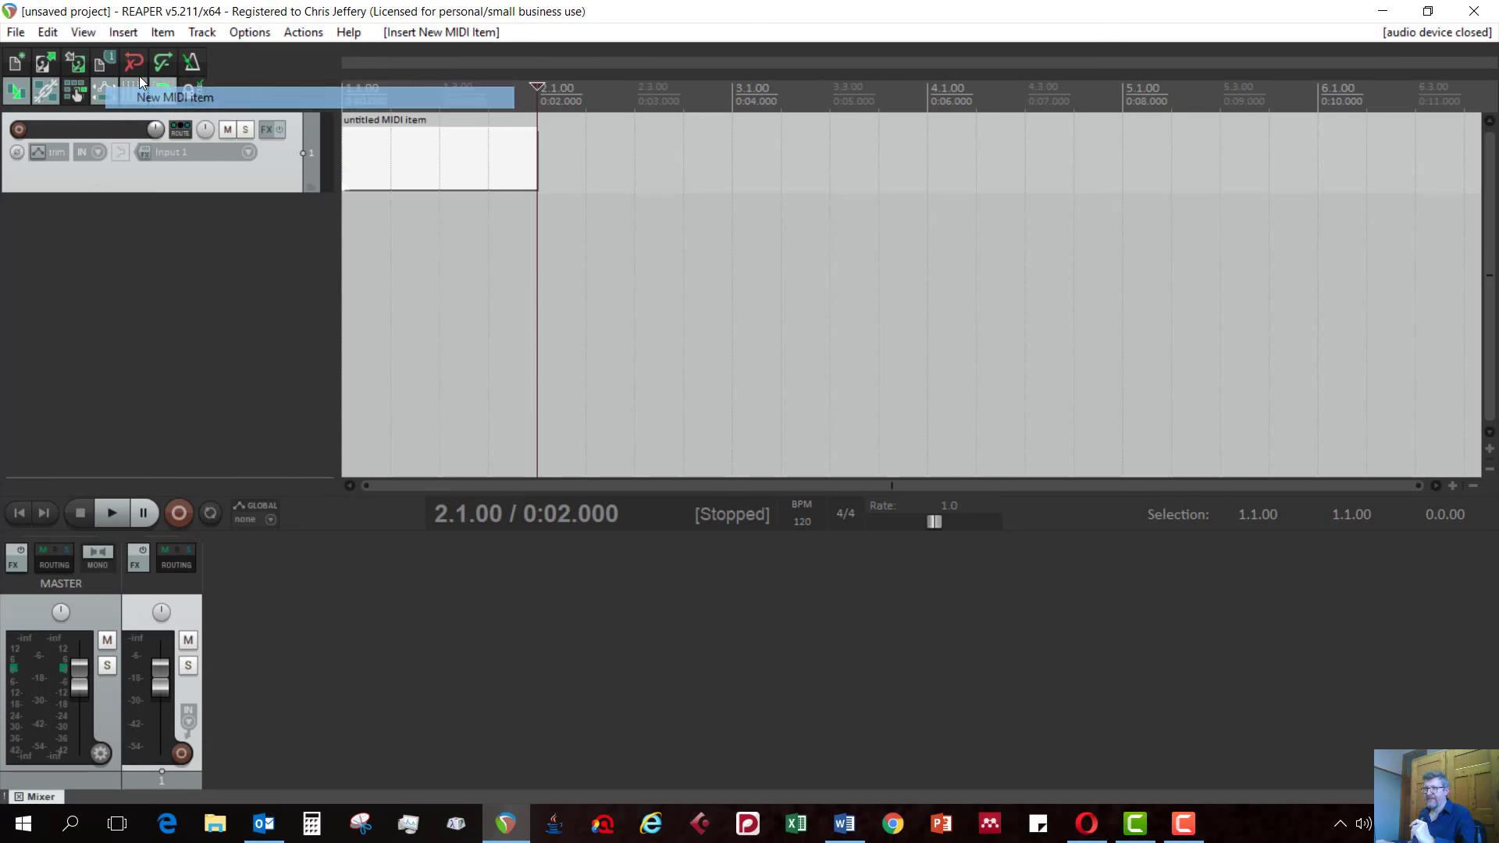
pyautogui.doubleClick(427, 174)
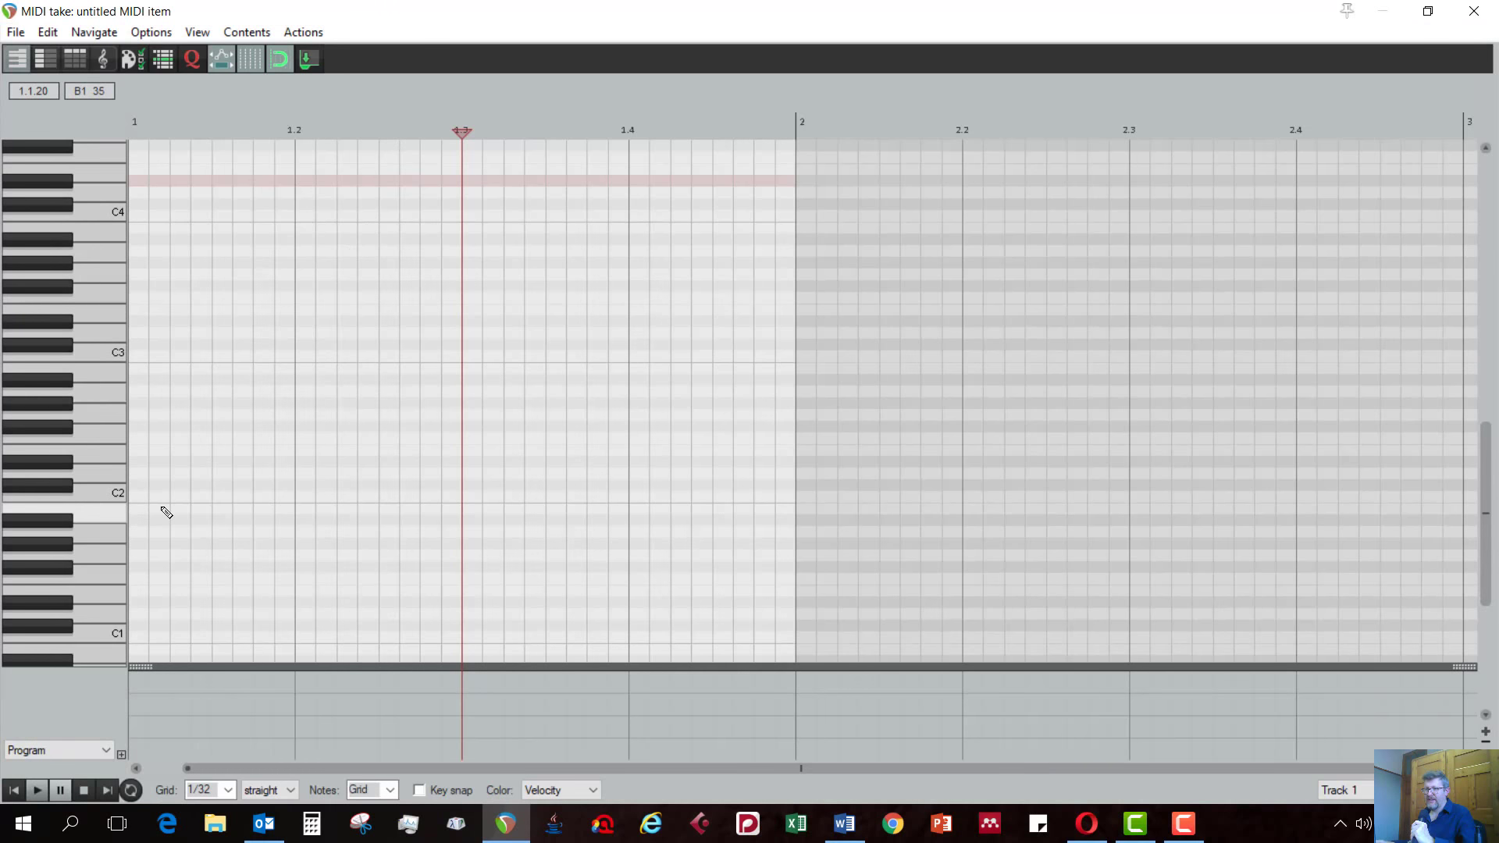
# Step: Draw five notes (C2, G2, D3 and two lower notes), then close the MIDI editor
pyautogui.moveTo(157, 504); pyautogui.dragTo(238, 506)
pyautogui.moveTo(256, 415); pyautogui.dragTo(360, 417)
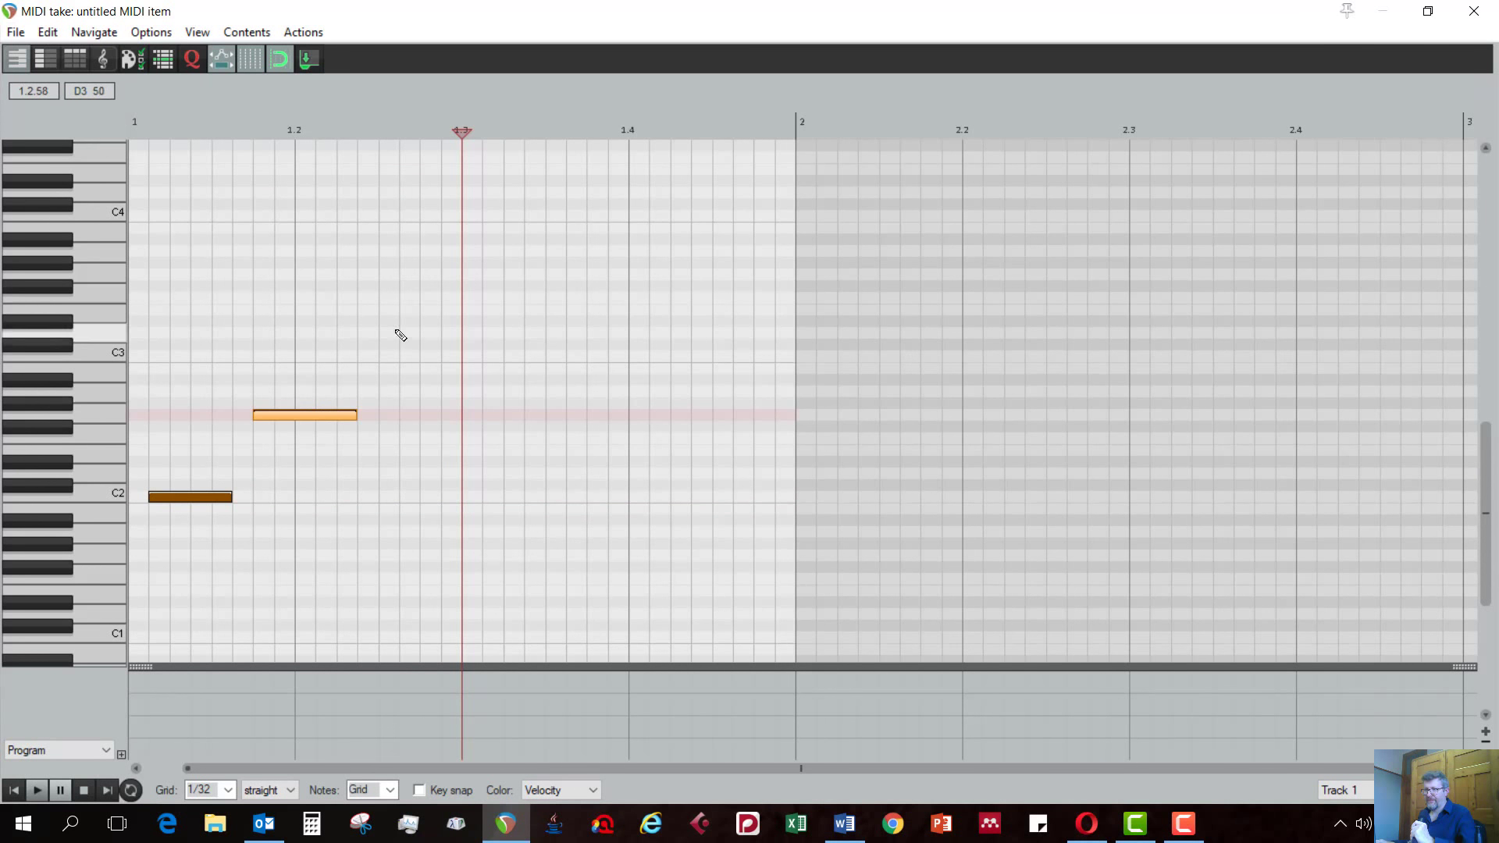
pyautogui.moveTo(381, 322); pyautogui.dragTo(481, 322)
pyautogui.moveTo(502, 478); pyautogui.dragTo(586, 472)
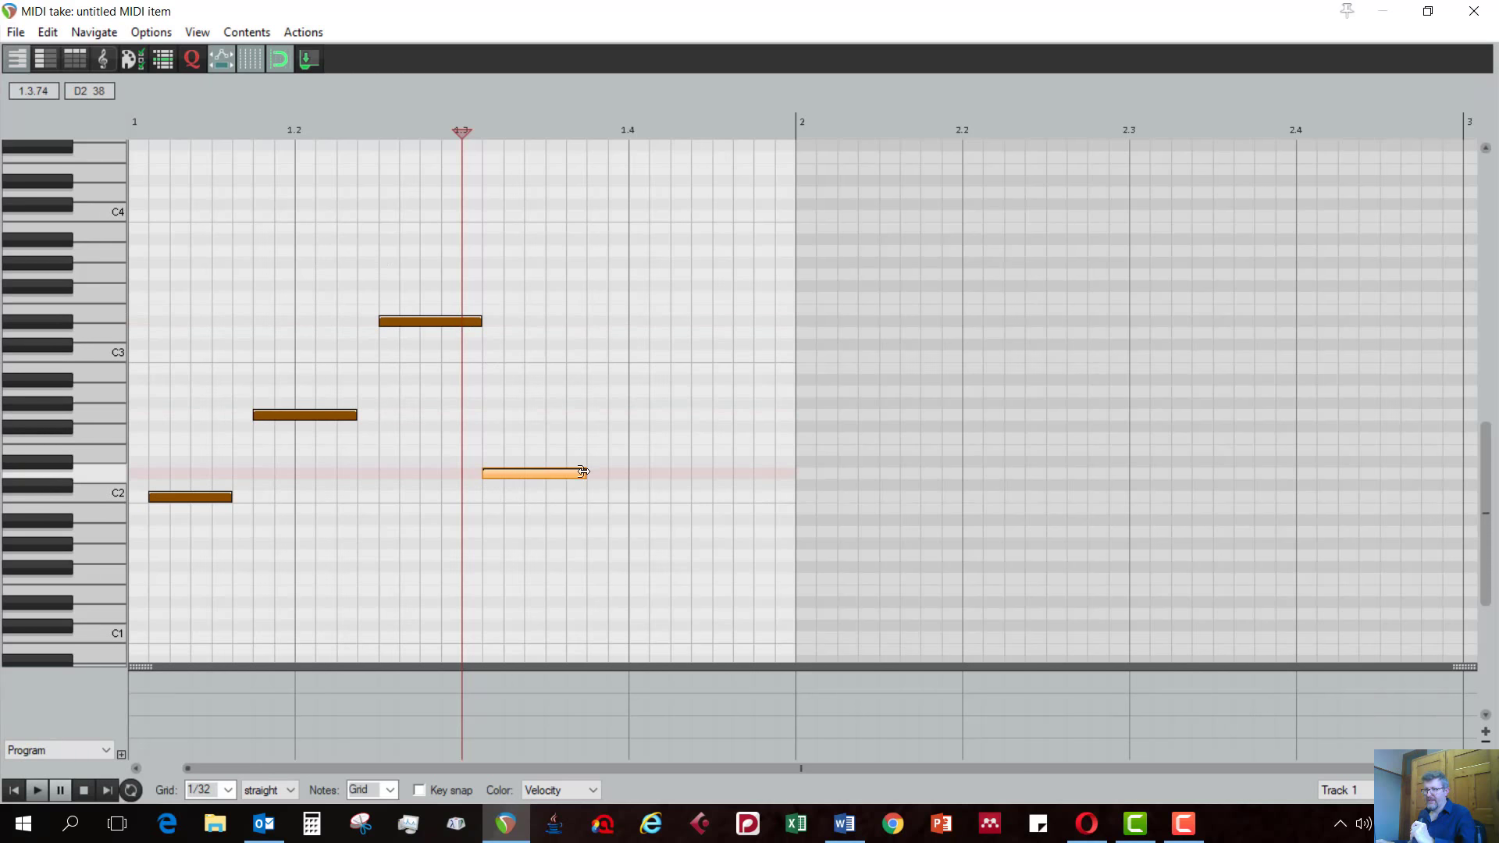
pyautogui.moveTo(606, 569); pyautogui.dragTo(682, 568)
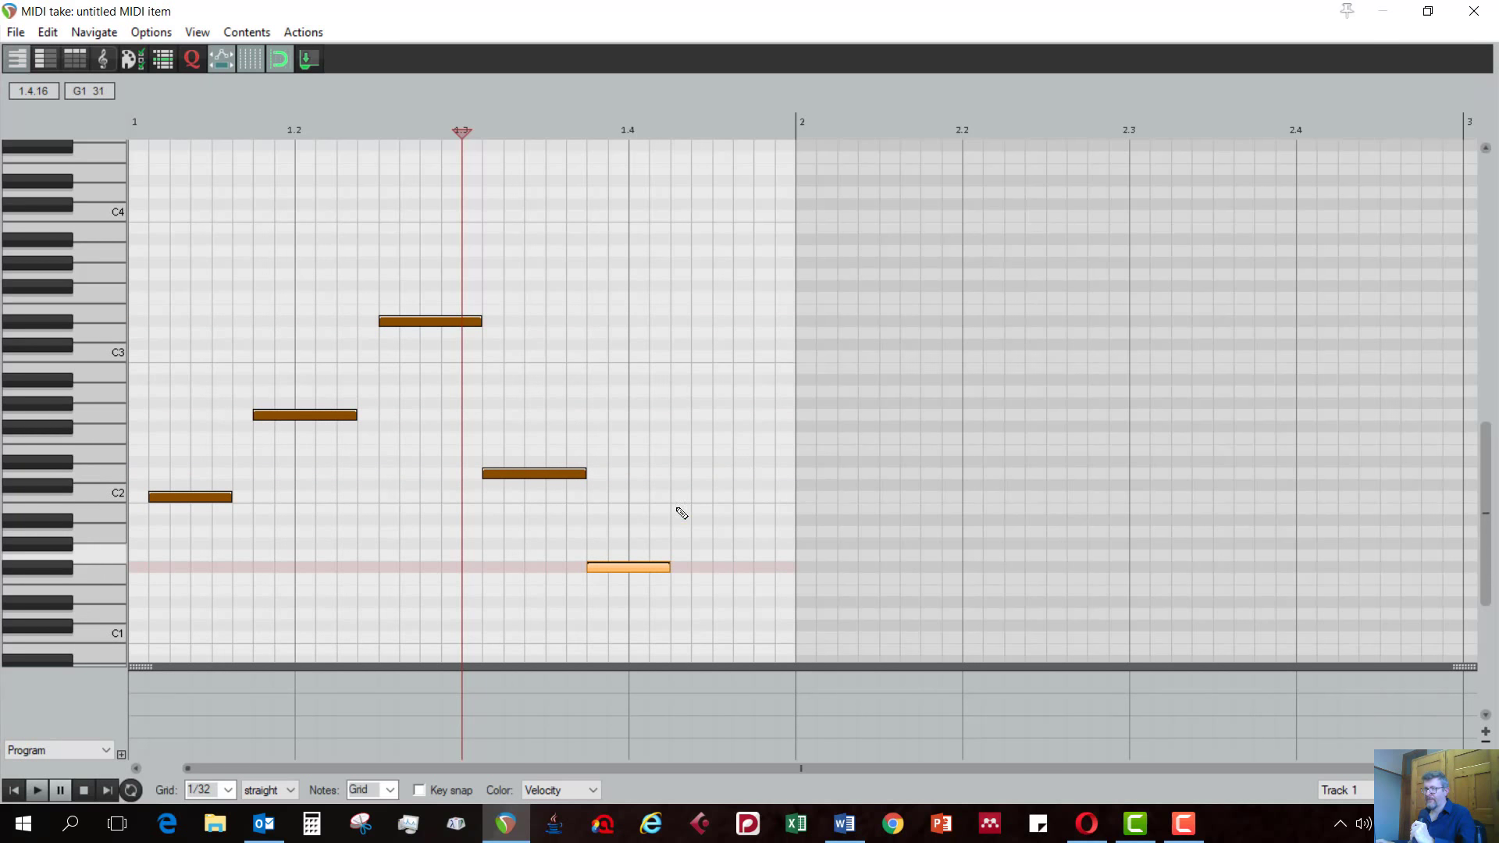
pyautogui.click(1474, 11)
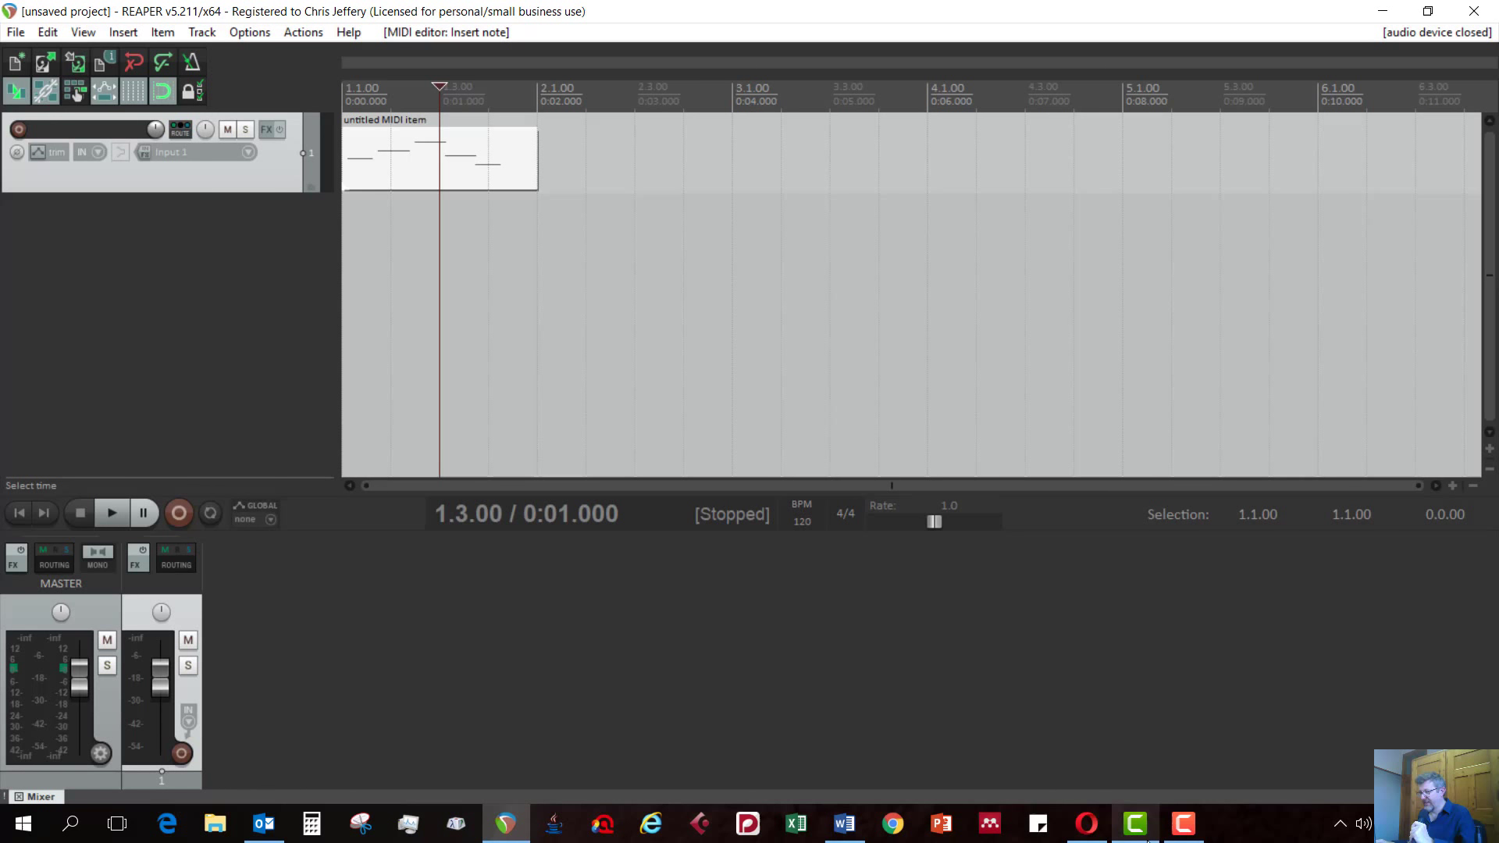
# Step: Change the ASIO driver to ASIO4ALL v2 in Preferences and apply it with OK
pyautogui.moveTo(1137, 836)
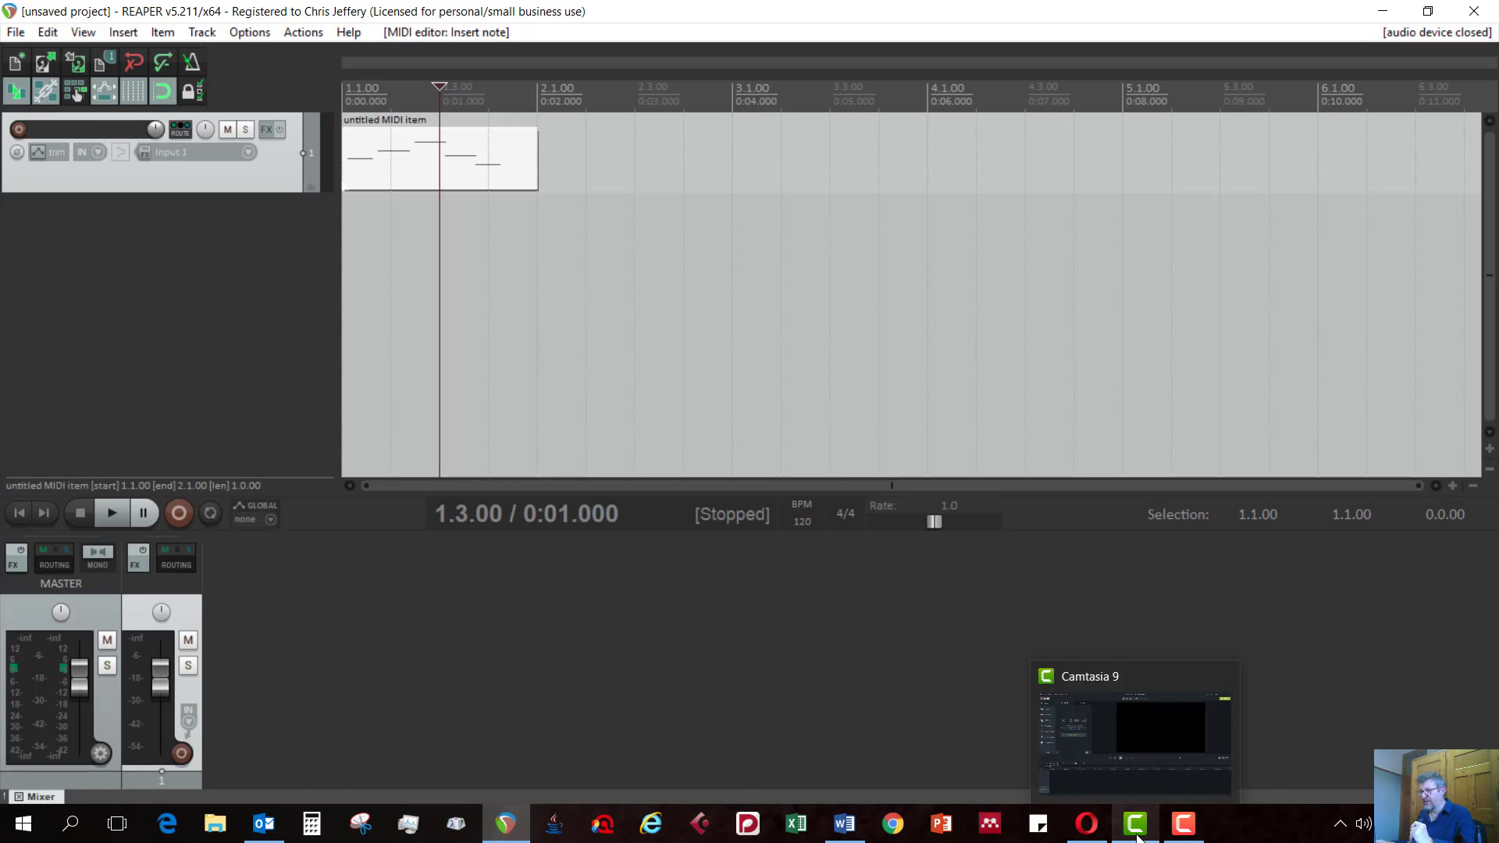
pyautogui.moveTo(1140, 759)
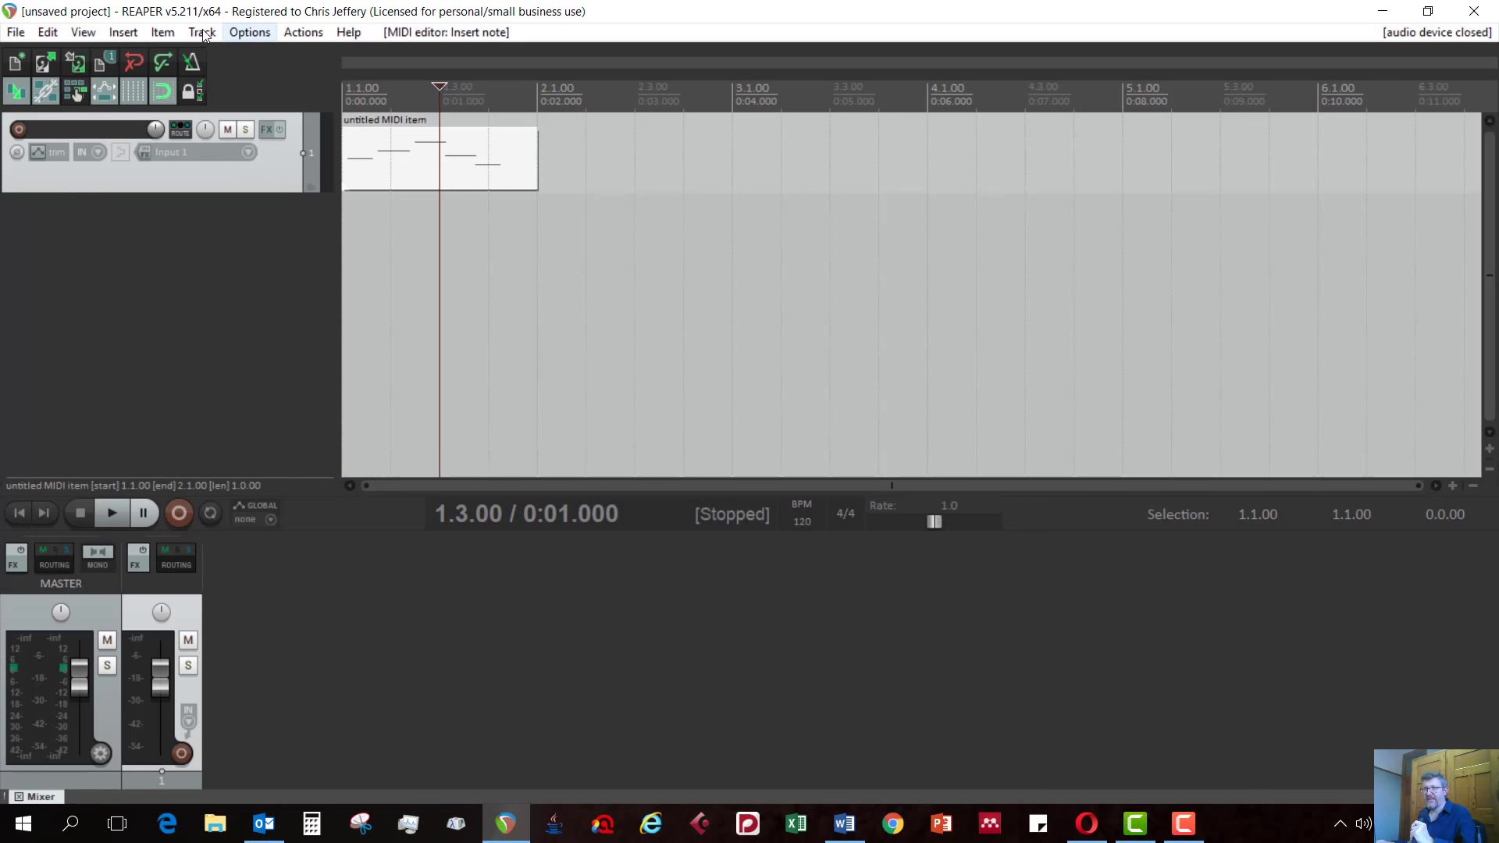
pyautogui.click(250, 32)
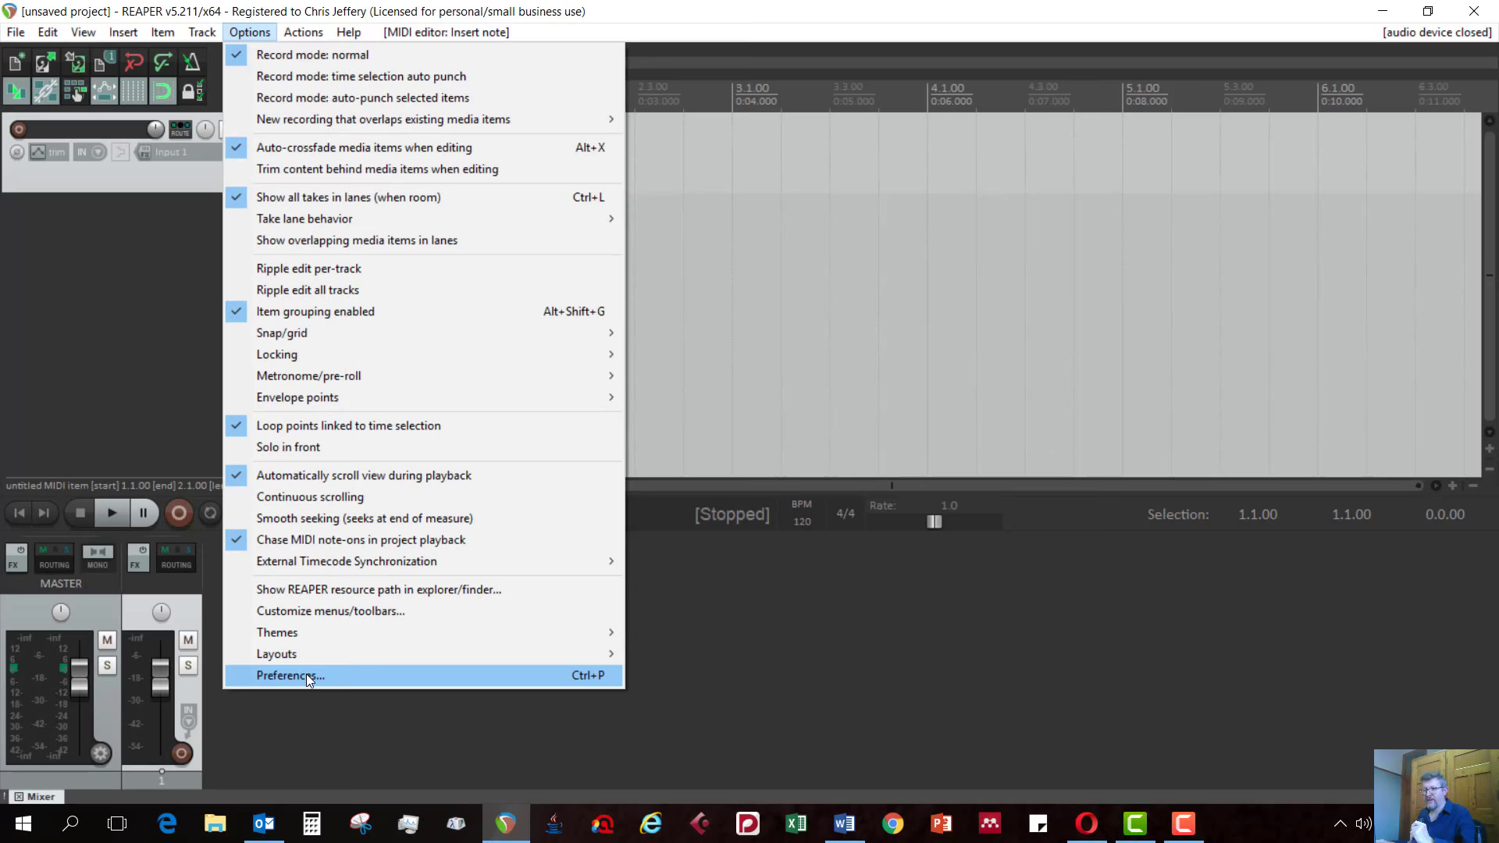
pyautogui.click(306, 674)
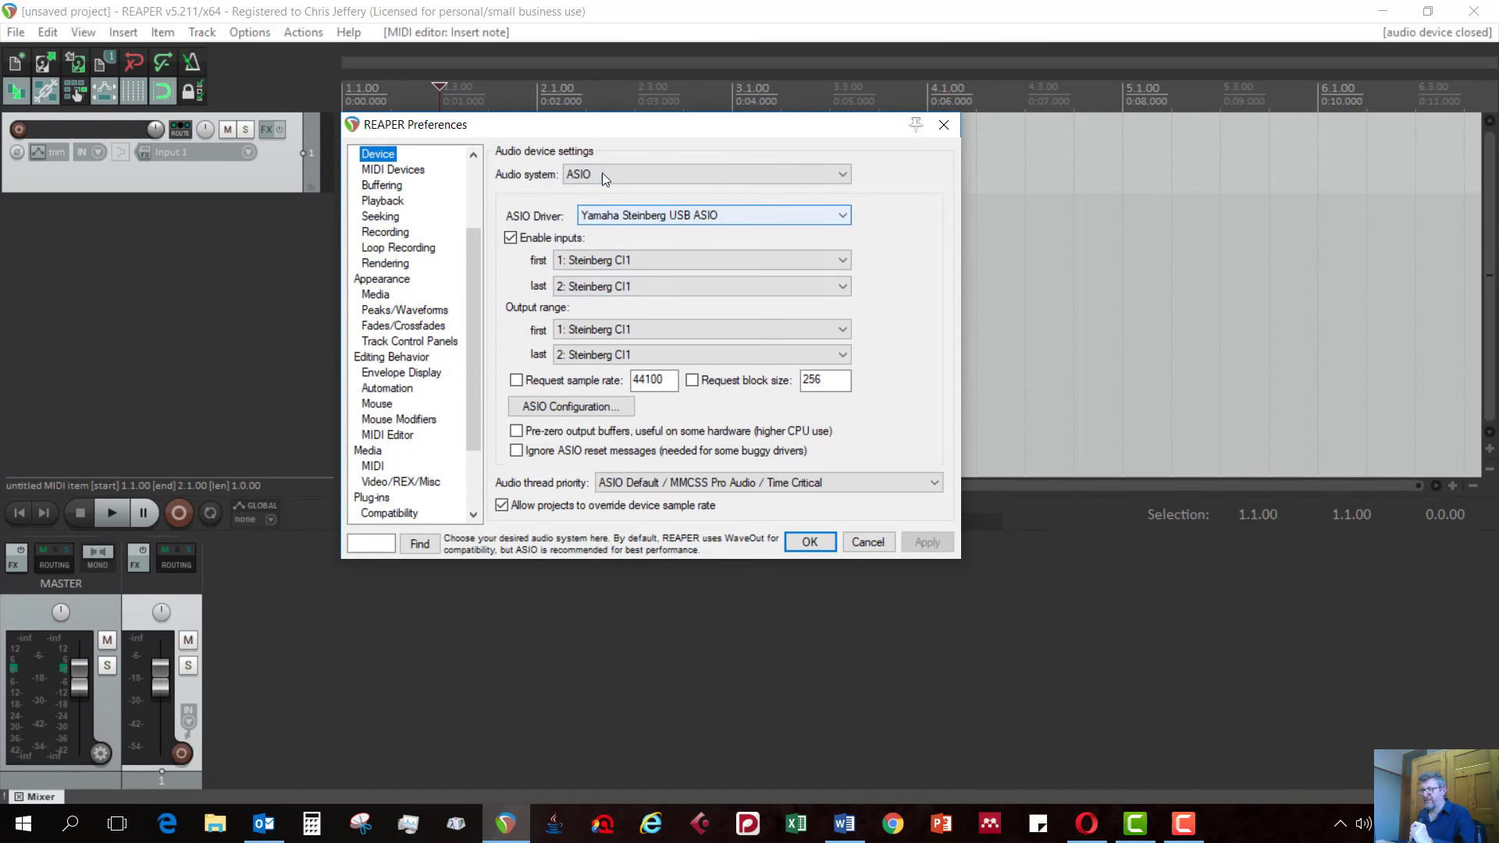
pyautogui.click(602, 173)
pyautogui.click(613, 227)
pyautogui.click(620, 217)
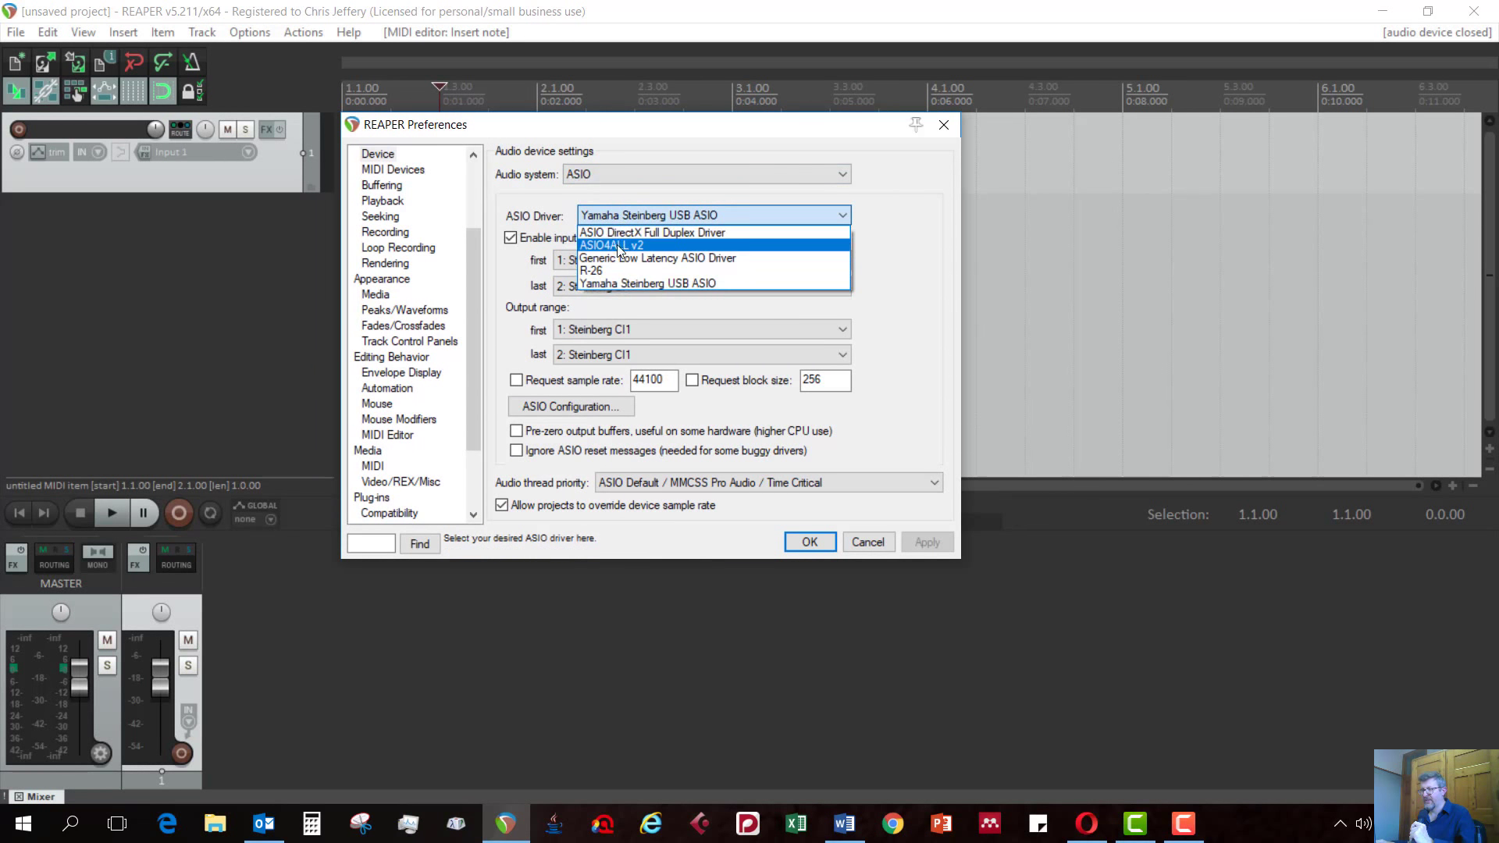
pyautogui.click(624, 245)
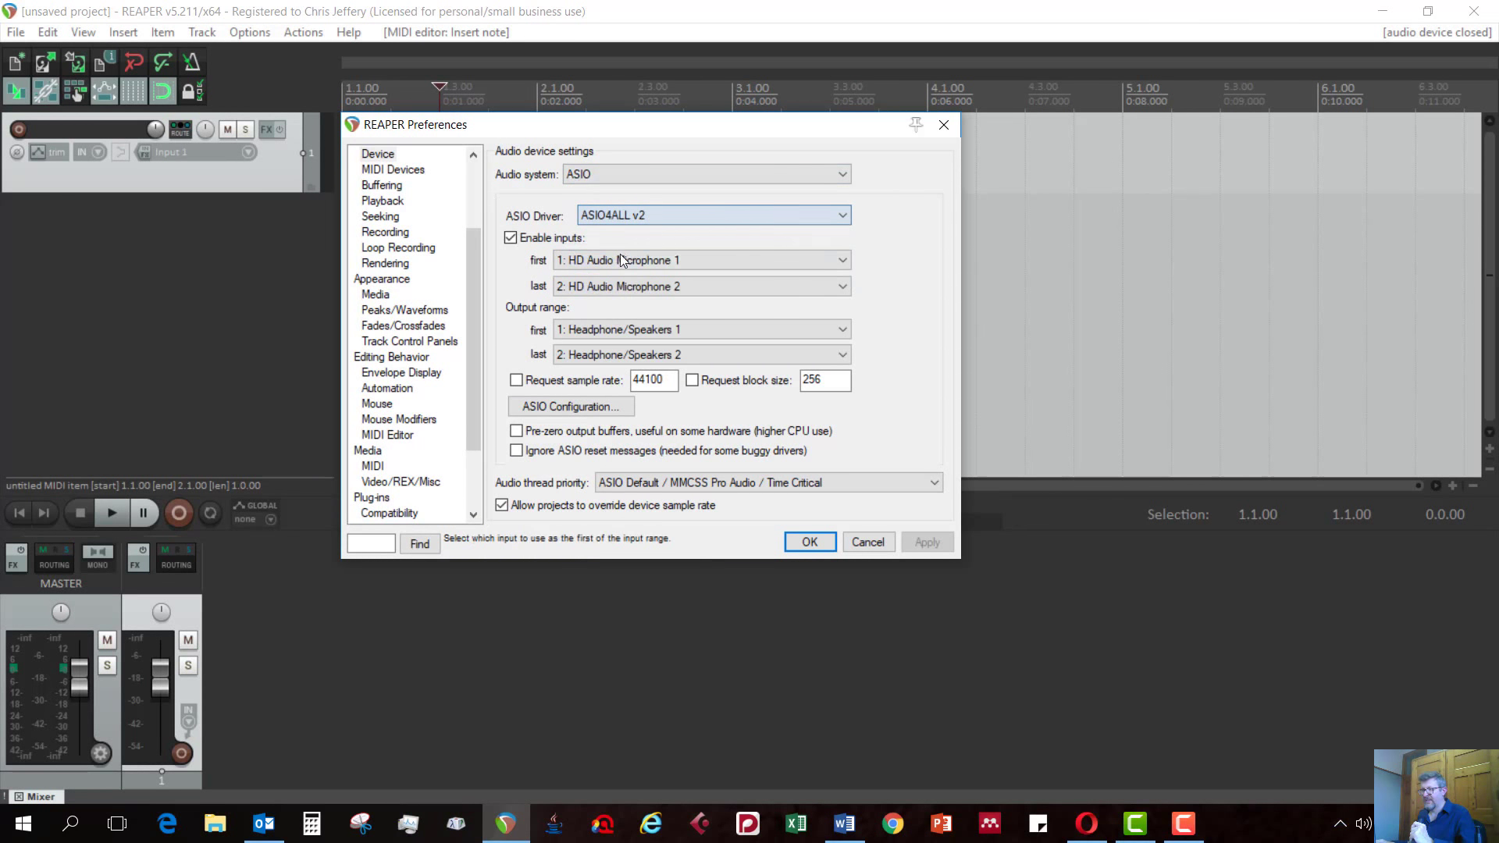
pyautogui.click(800, 542)
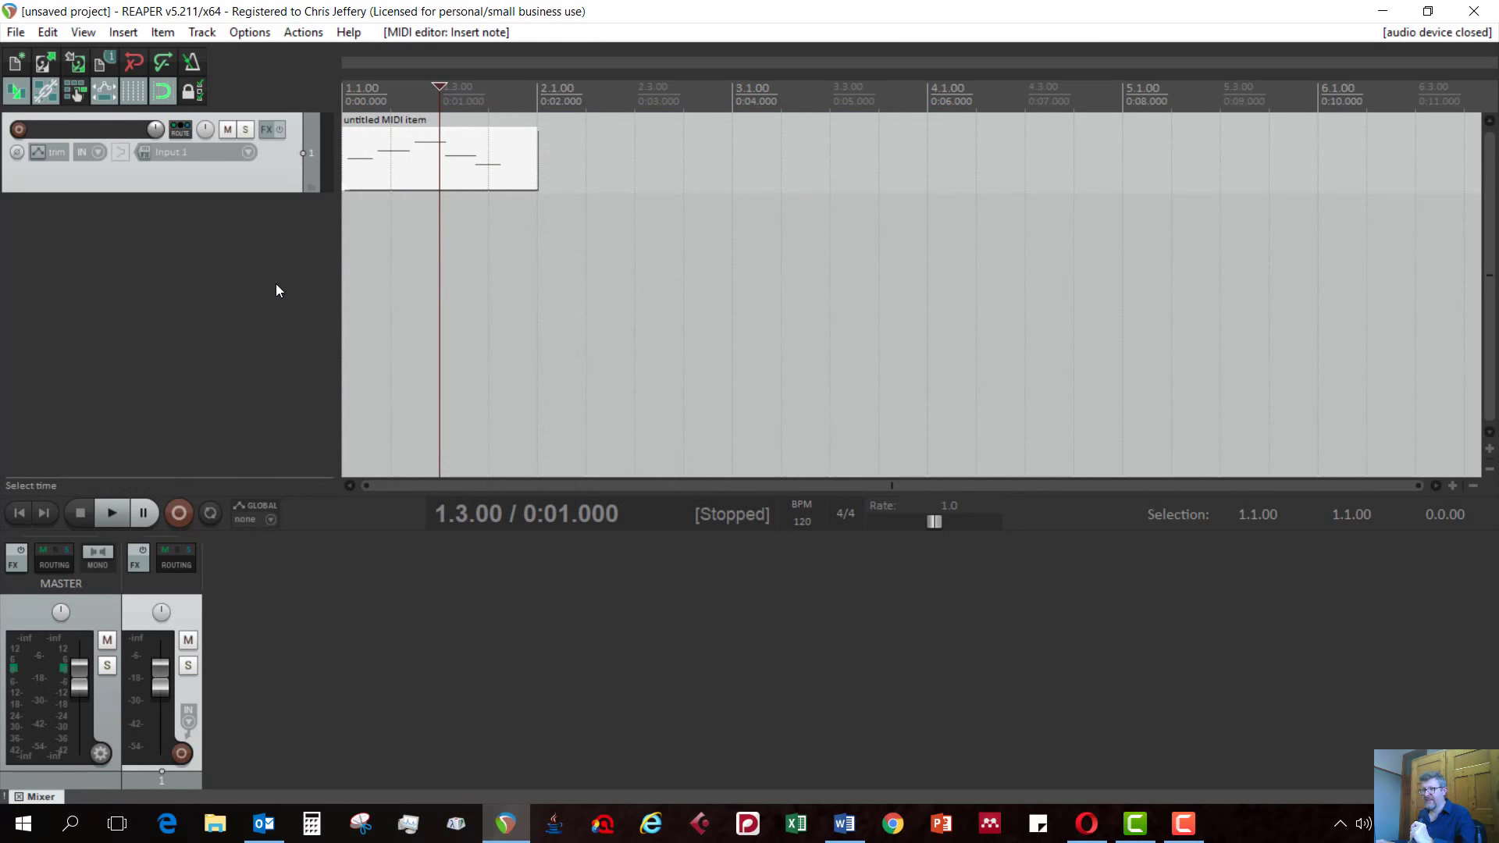
pyautogui.click(20, 513)
pyautogui.click(391, 231)
pyautogui.doubleClick(356, 144)
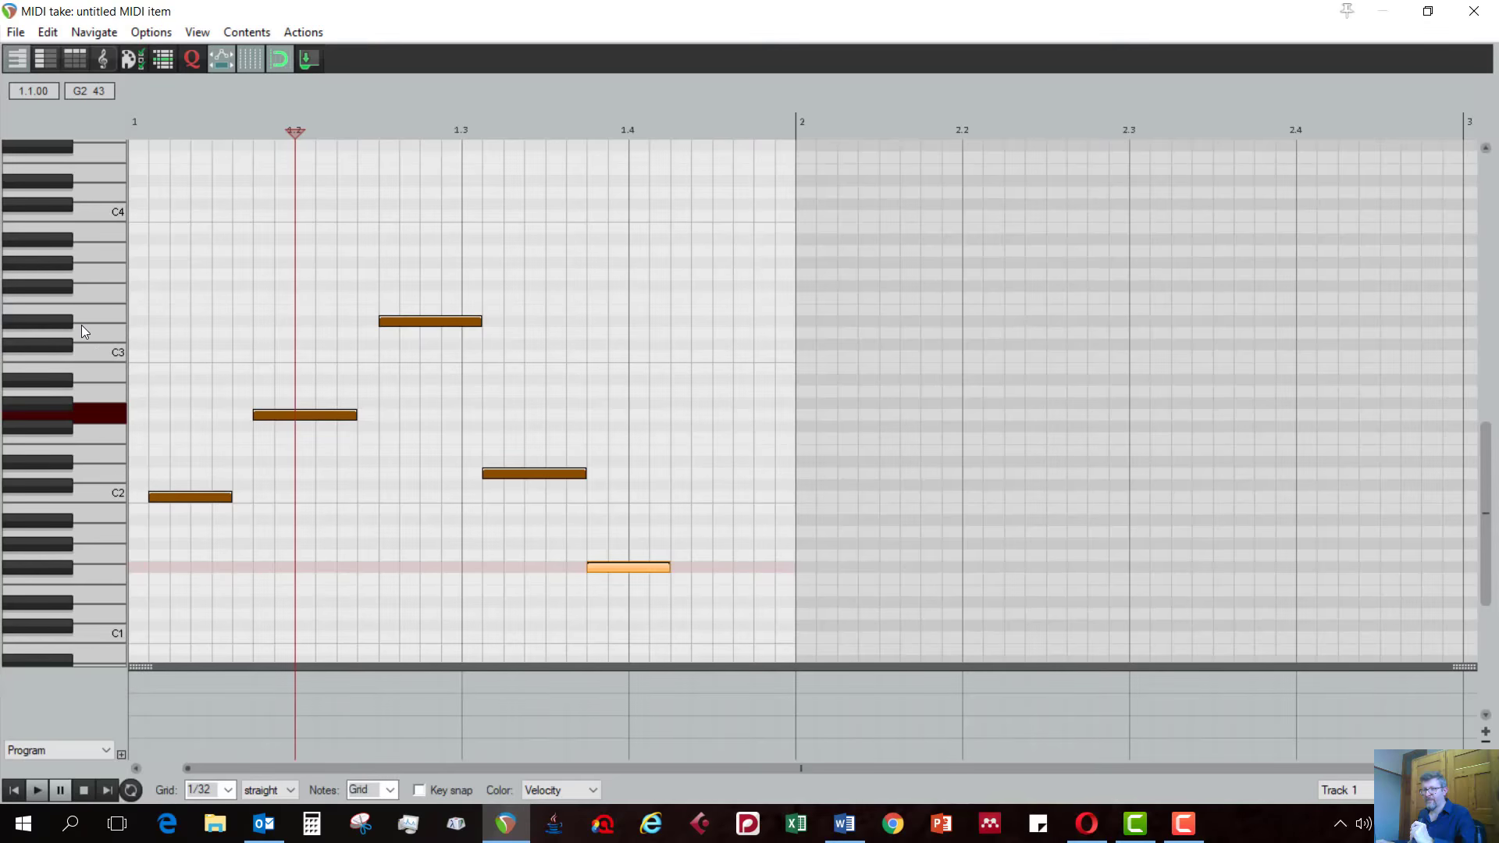
pyautogui.click(120, 495)
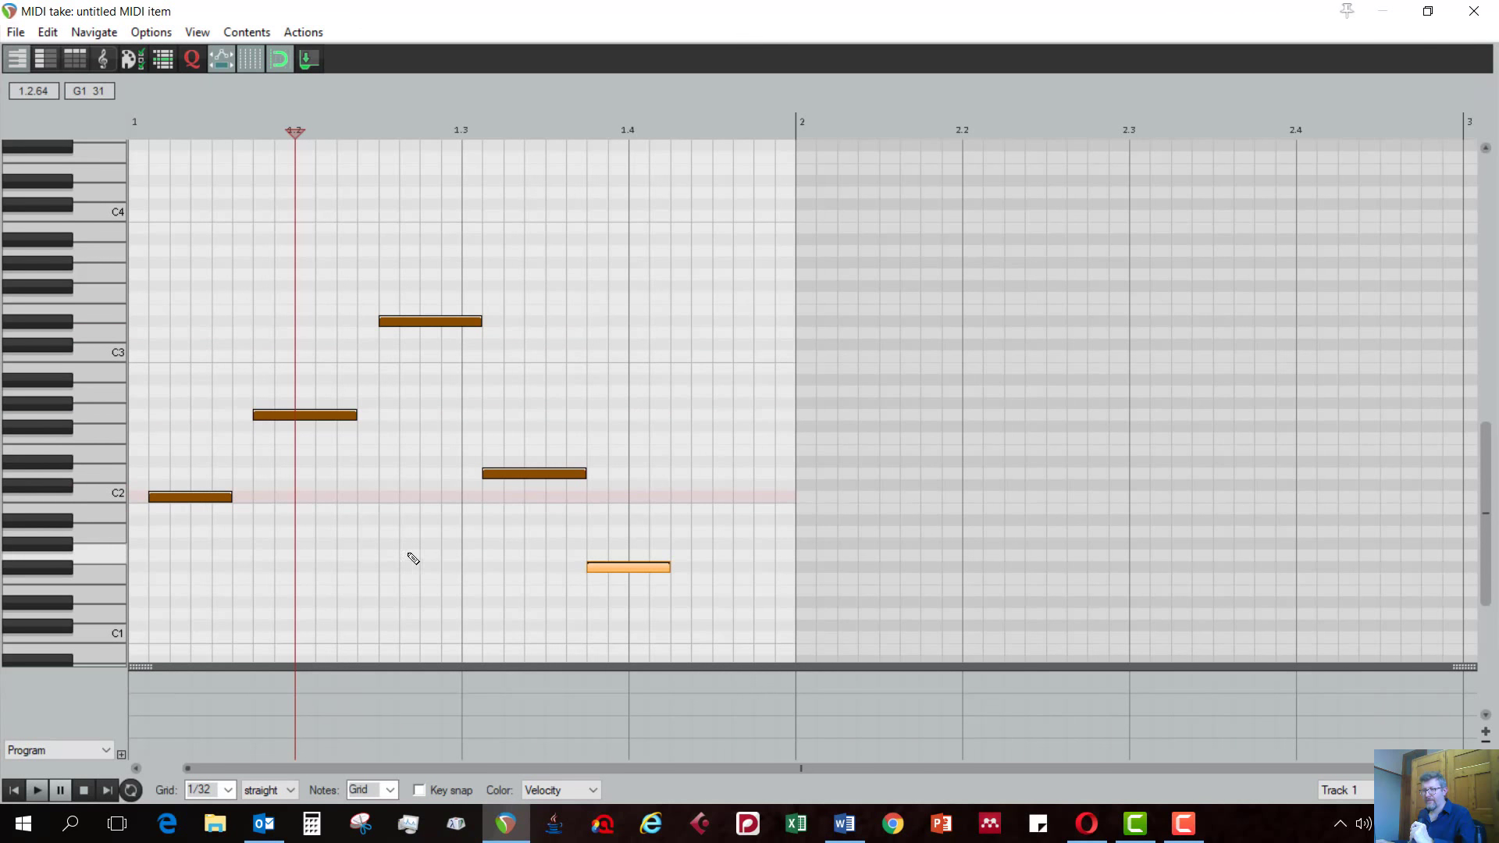
pyautogui.click(13, 790)
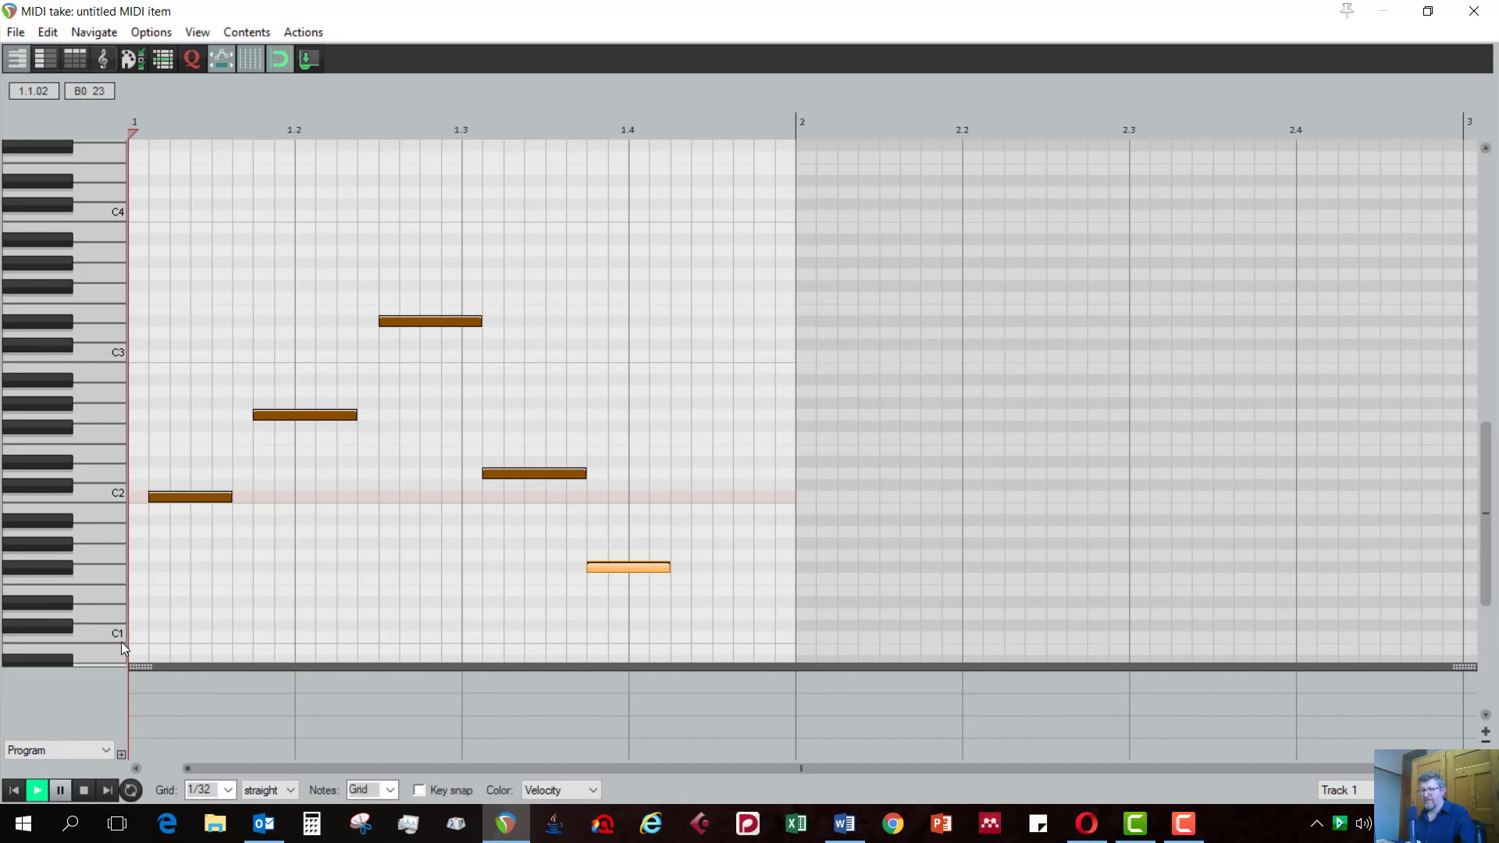
pyautogui.press('space')
pyautogui.press('space')
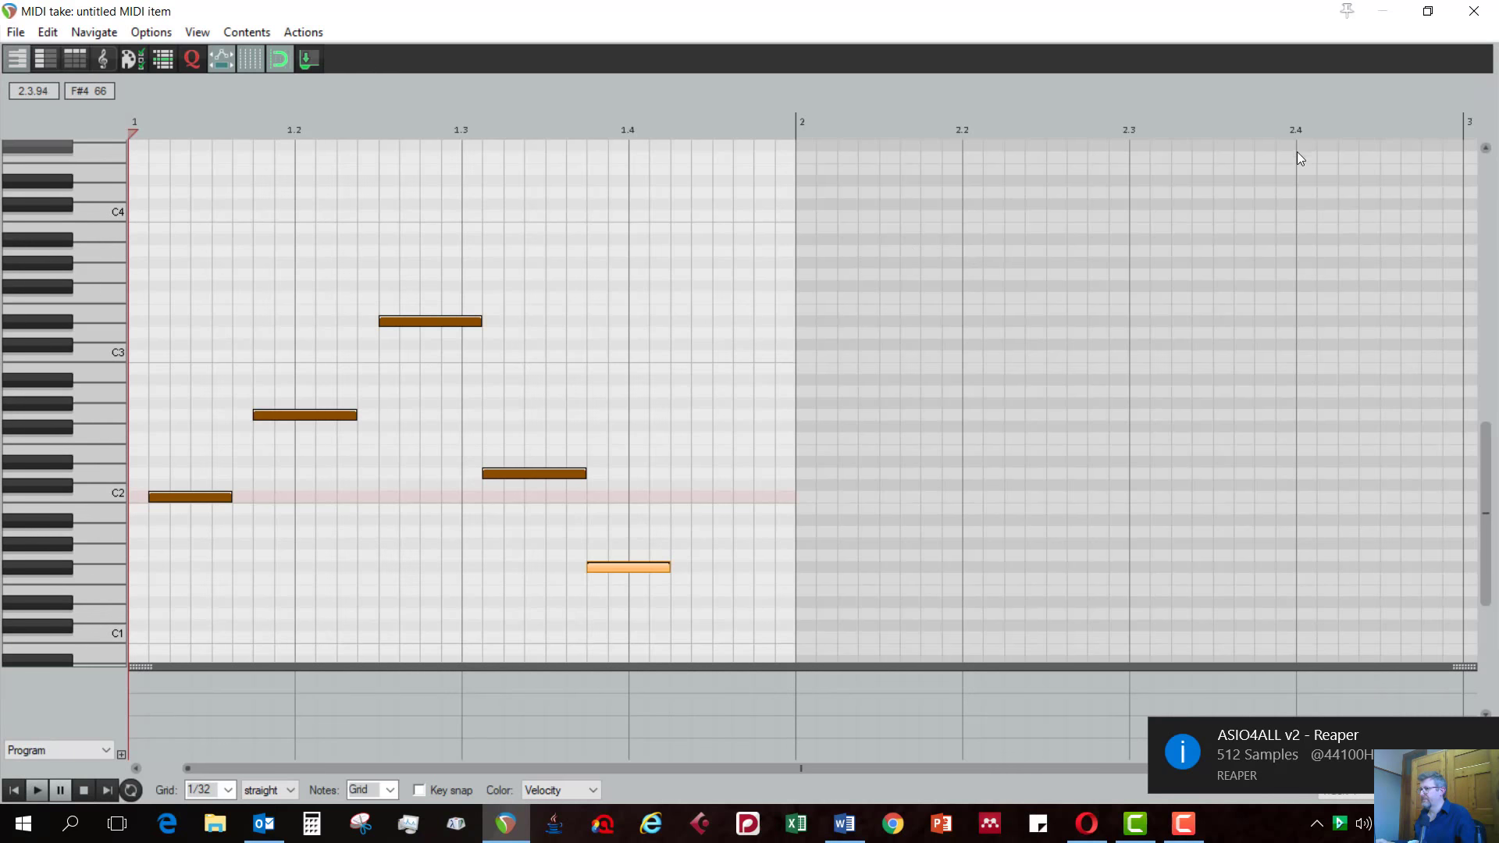
pyautogui.click(1474, 11)
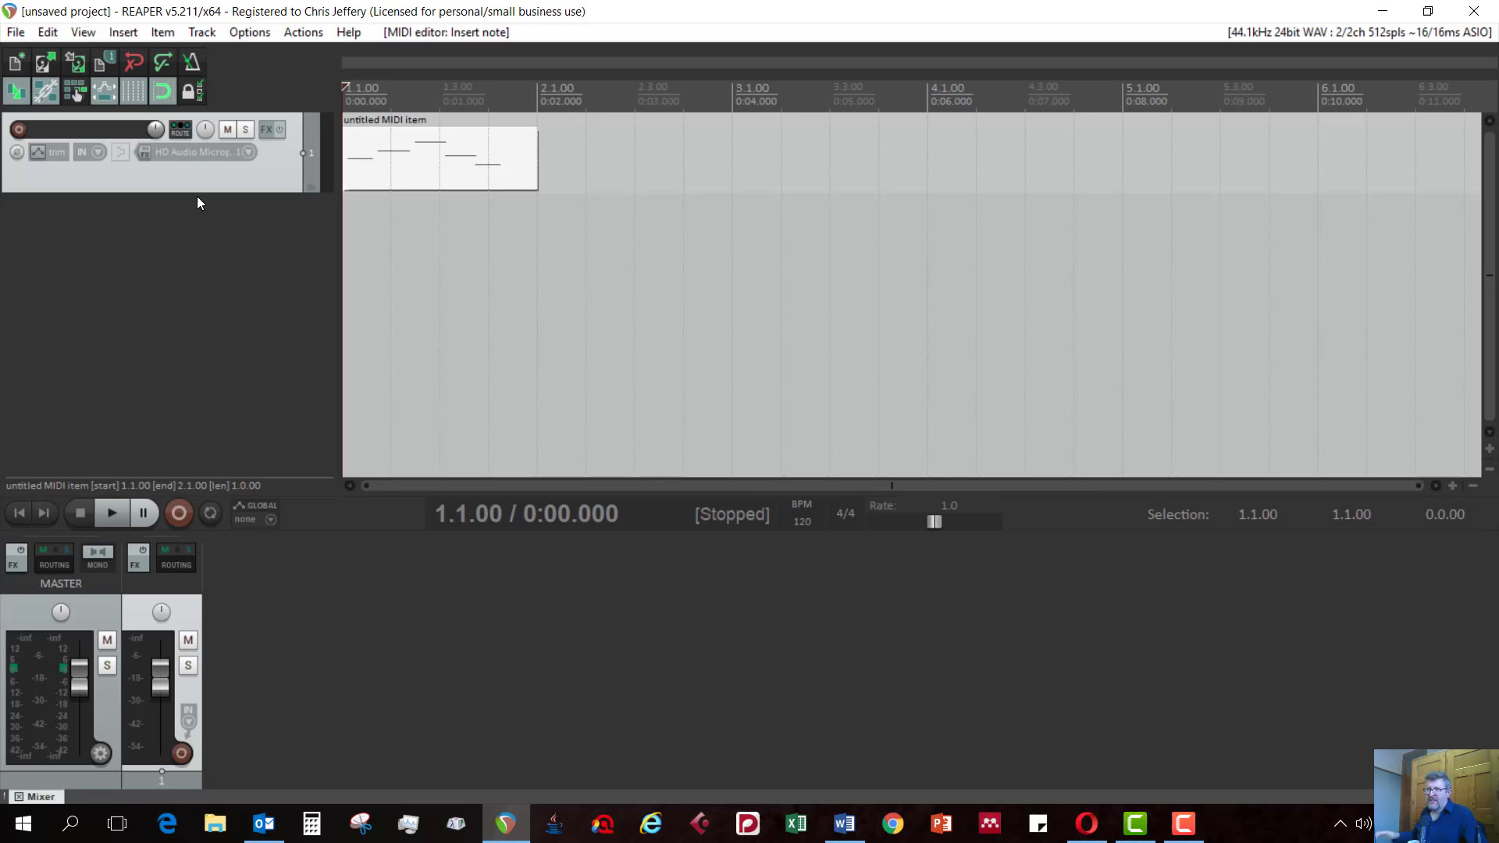
# Step: Add track 2 and route its MIDI hardware output to Microsoft GS Wavetable Synth
pyautogui.doubleClick(124, 255)
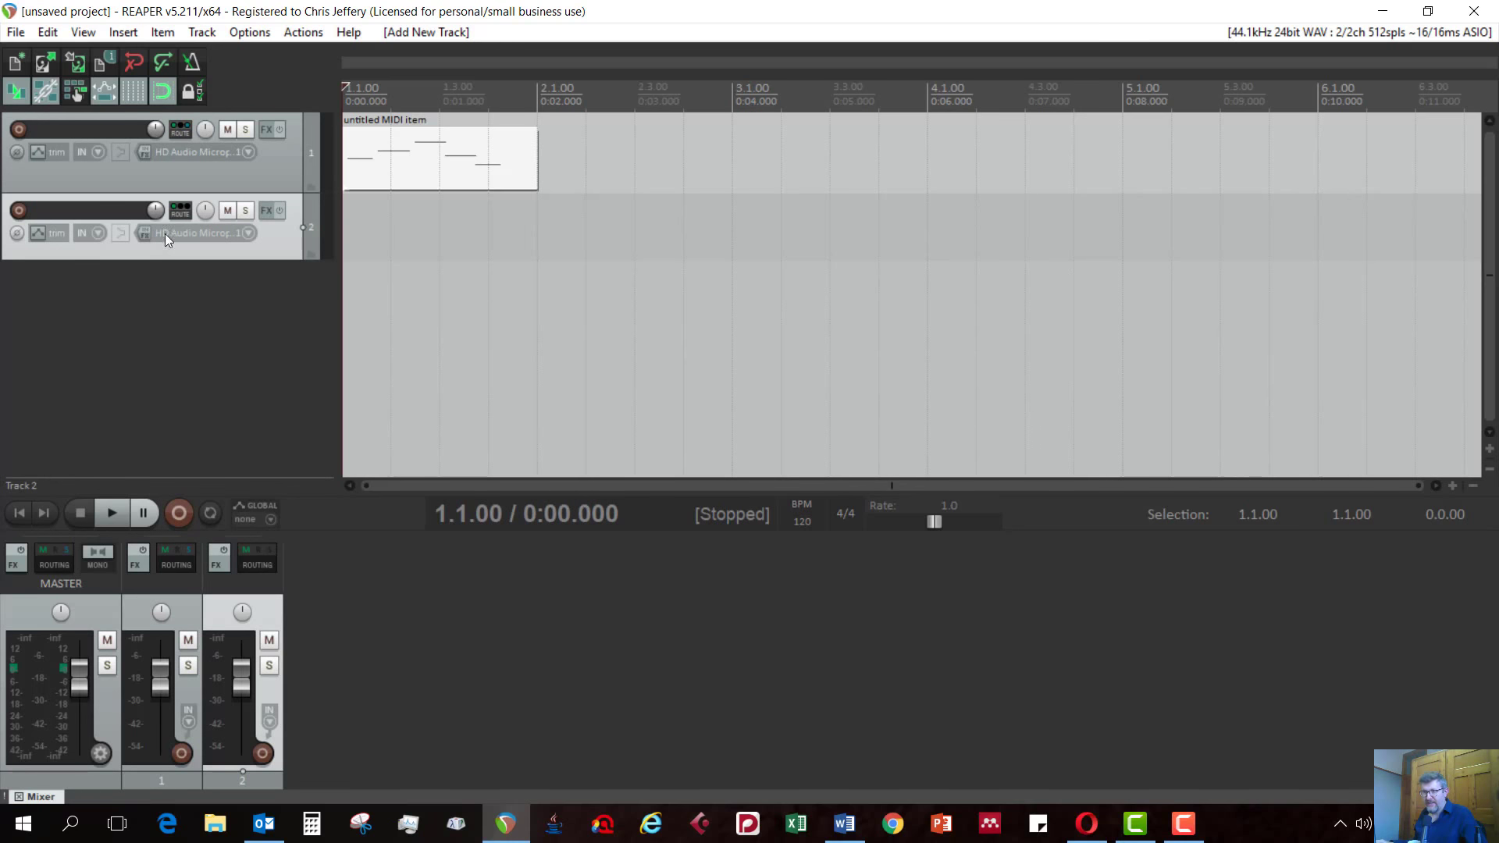
pyautogui.click(178, 212)
pyautogui.click(804, 251)
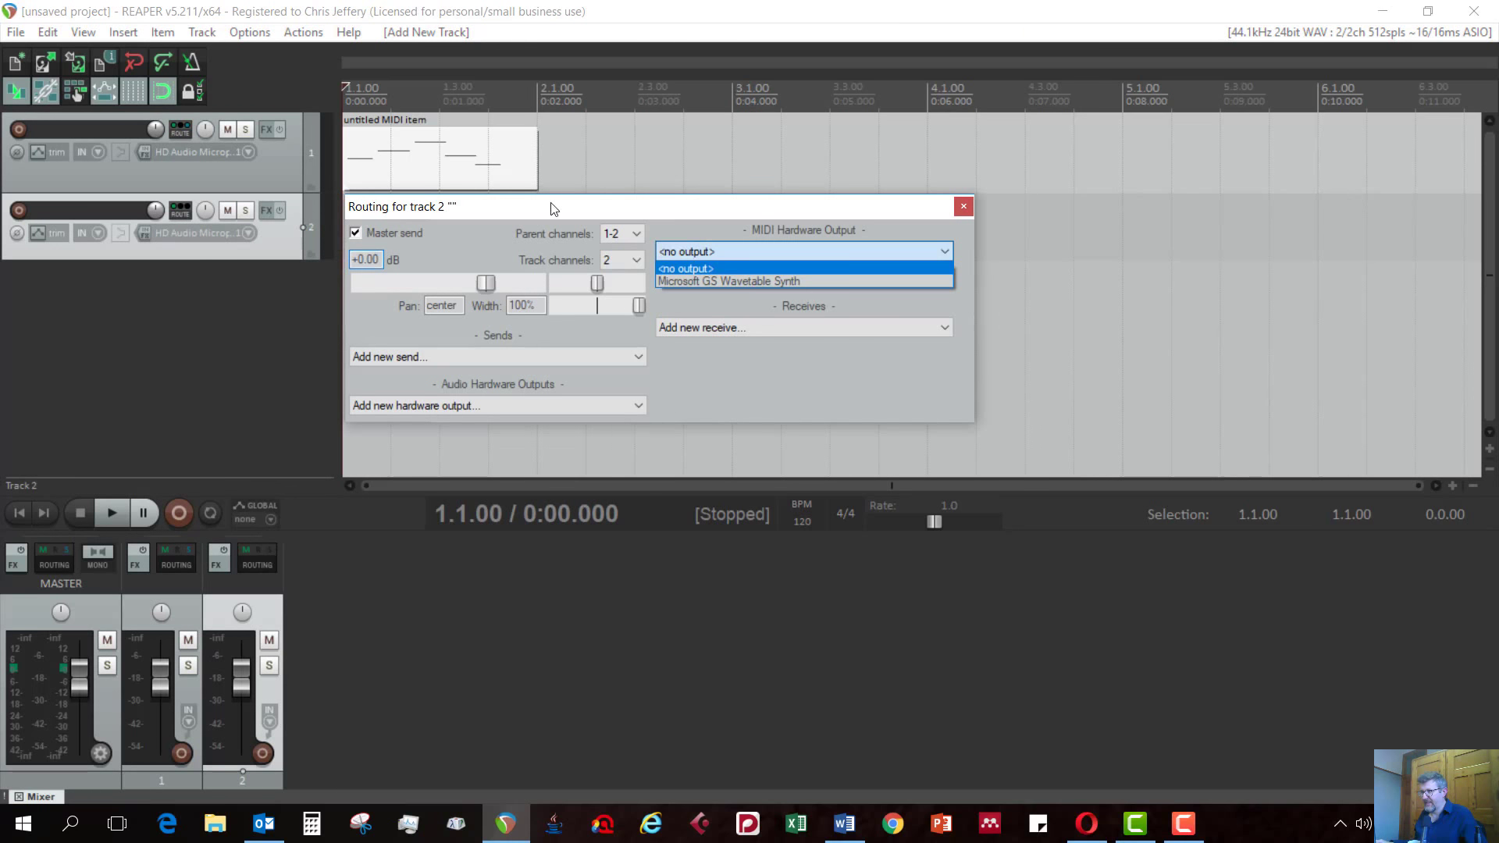
pyautogui.click(686, 280)
pyautogui.click(962, 206)
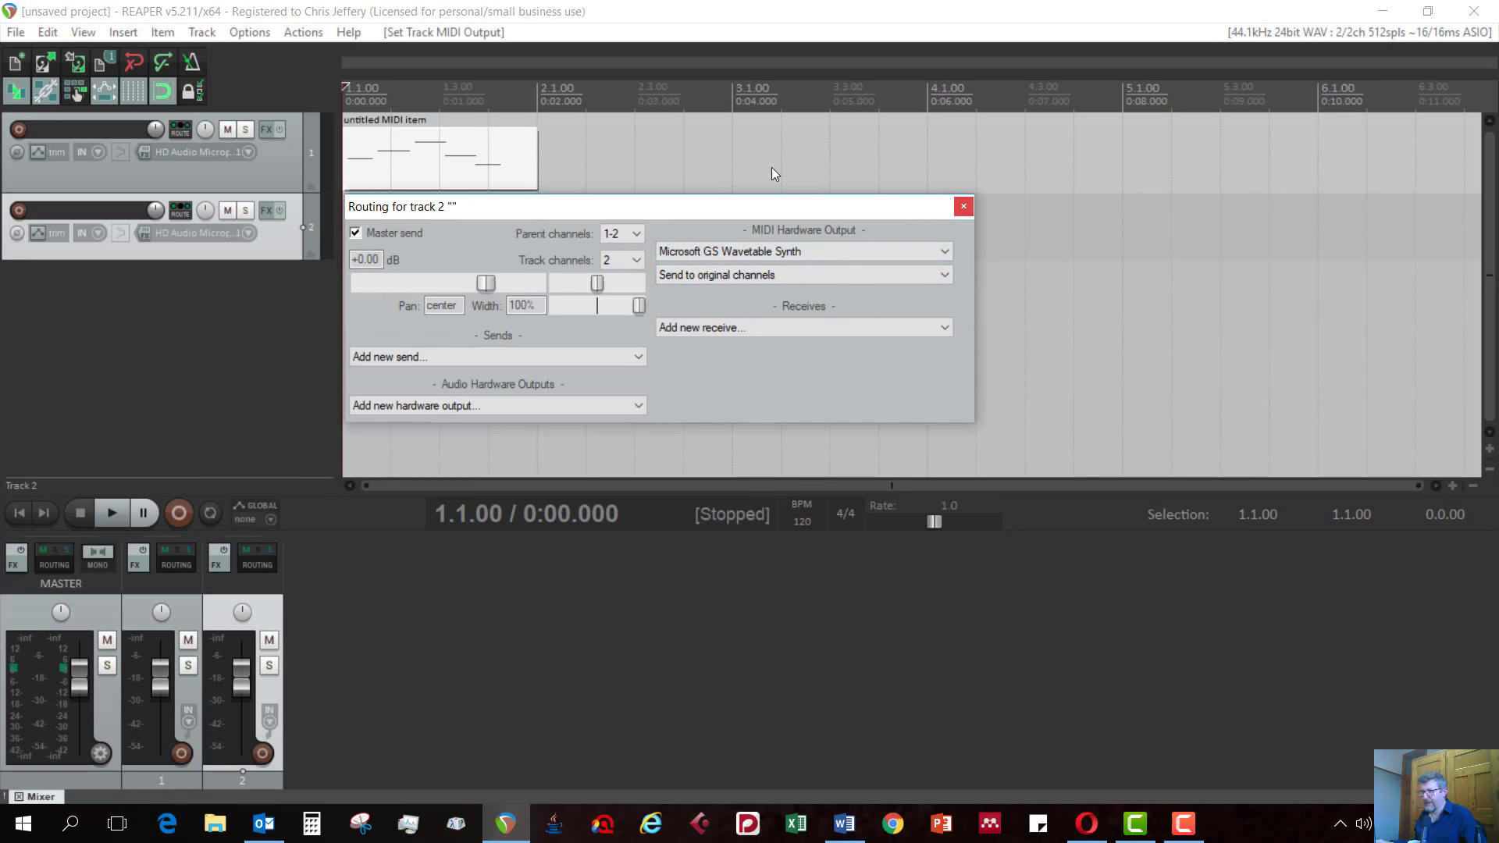
# Step: Insert a new empty MIDI item on track 2 at the project start
pyautogui.click(394, 235)
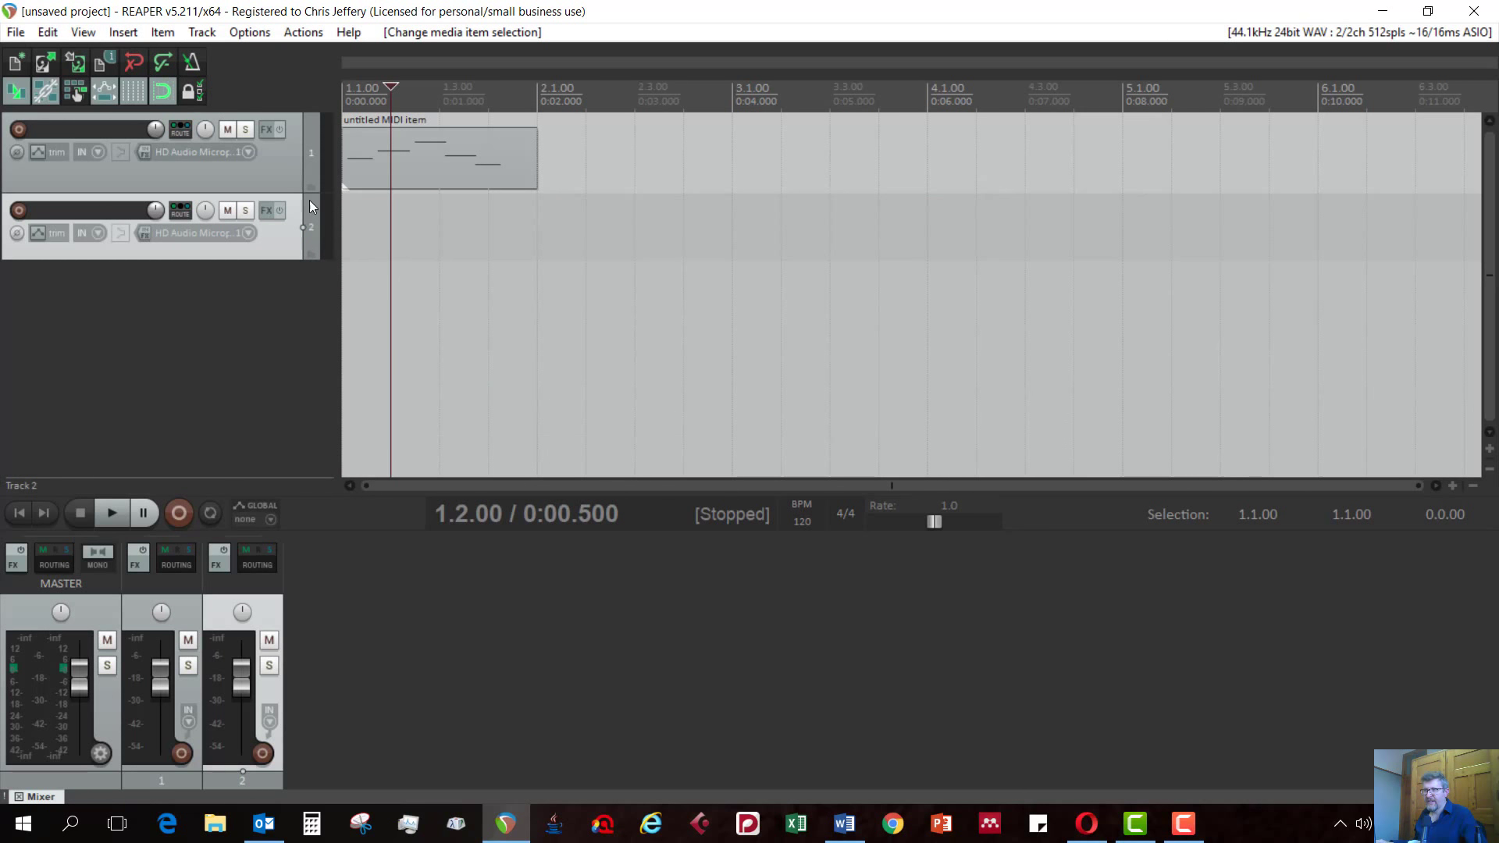
pyautogui.click(17, 519)
pyautogui.click(124, 32)
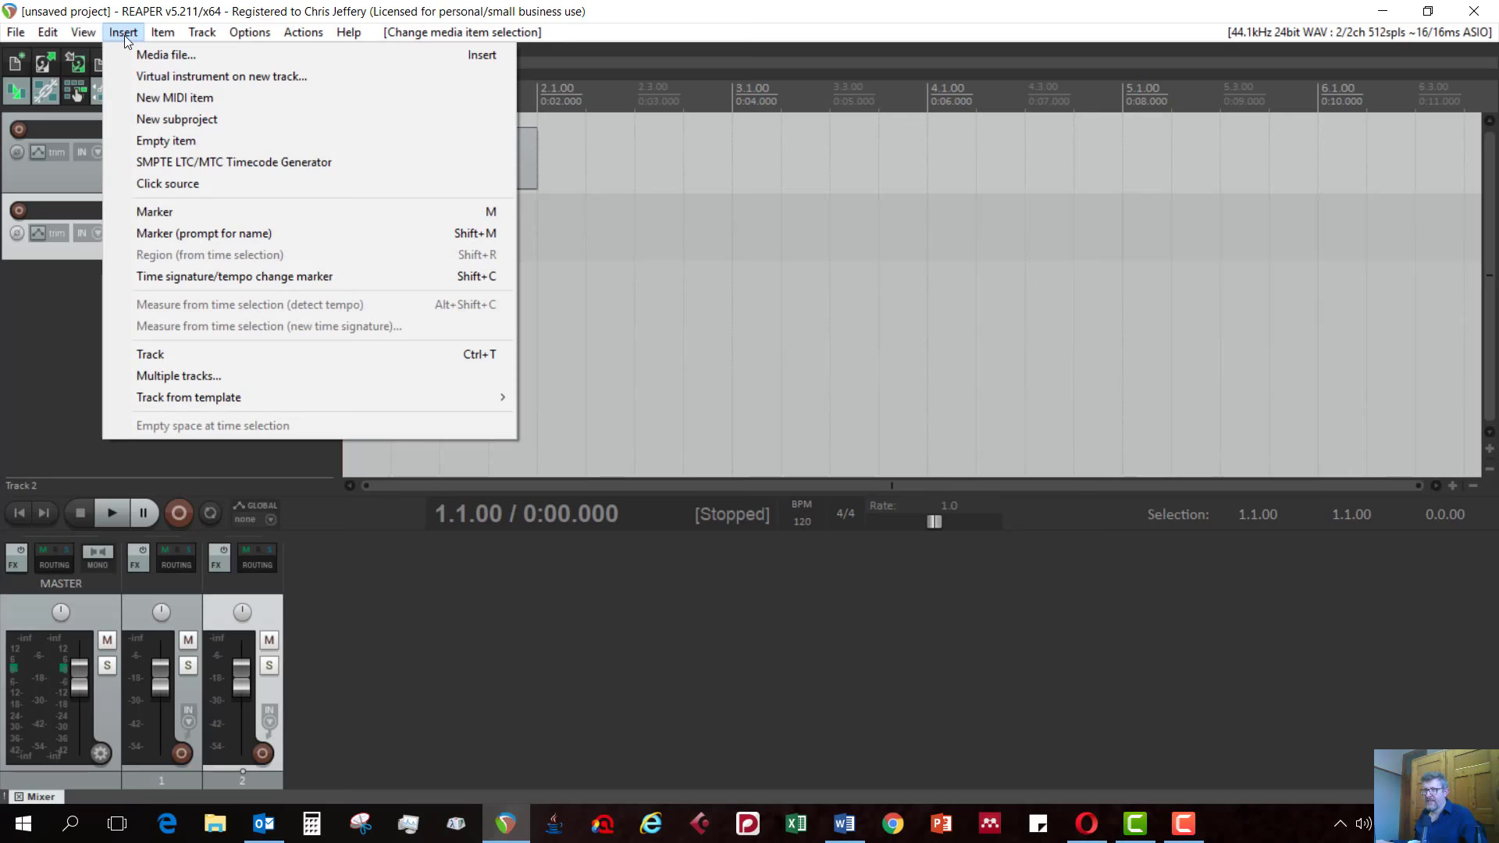
pyautogui.click(139, 97)
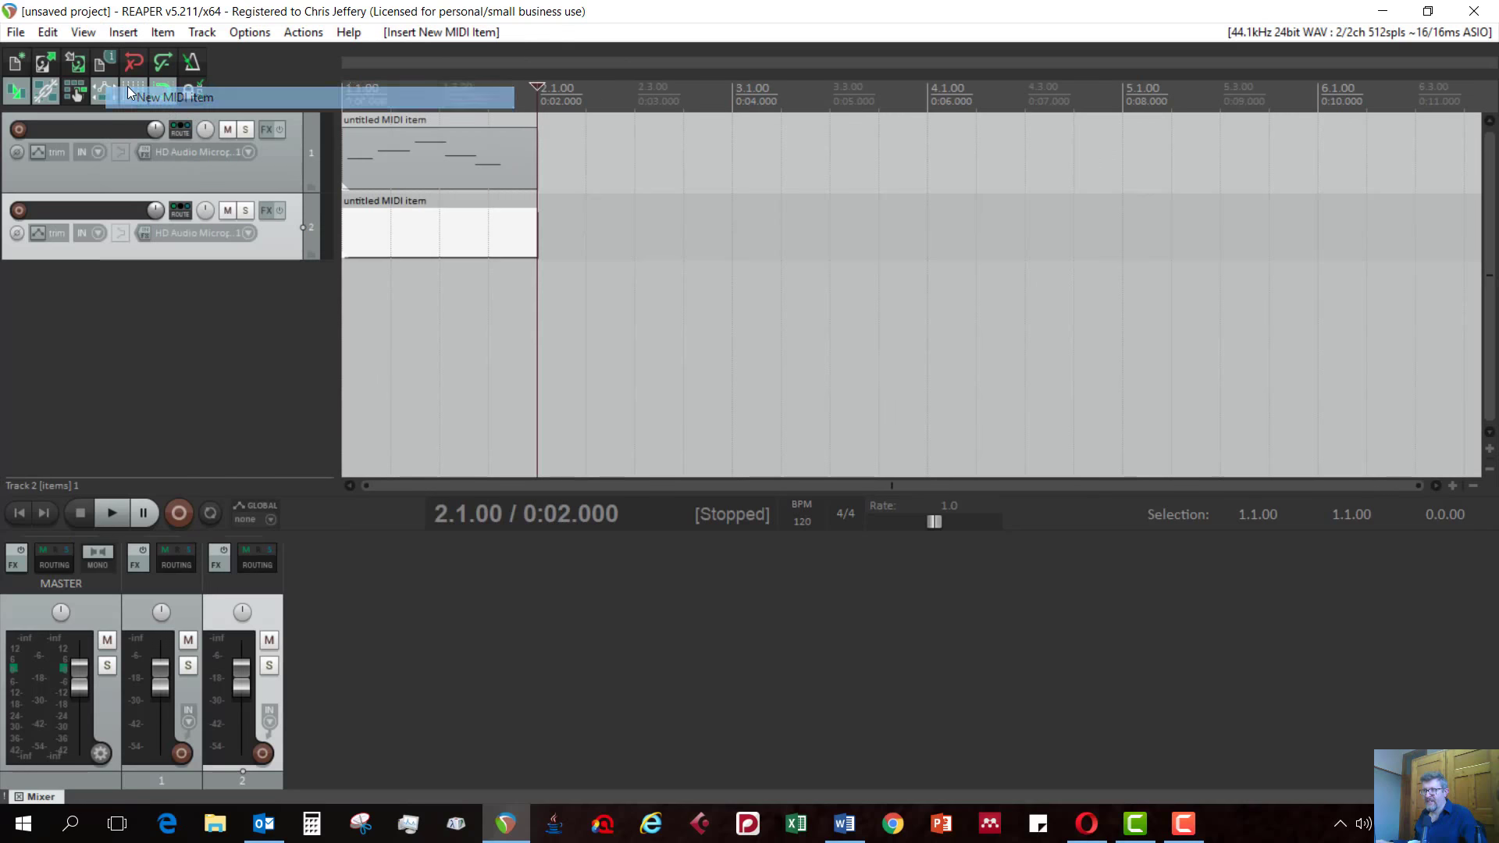
# Step: Open track 2's MIDI item and place a first note a semitone above C4
pyautogui.doubleClick(404, 239)
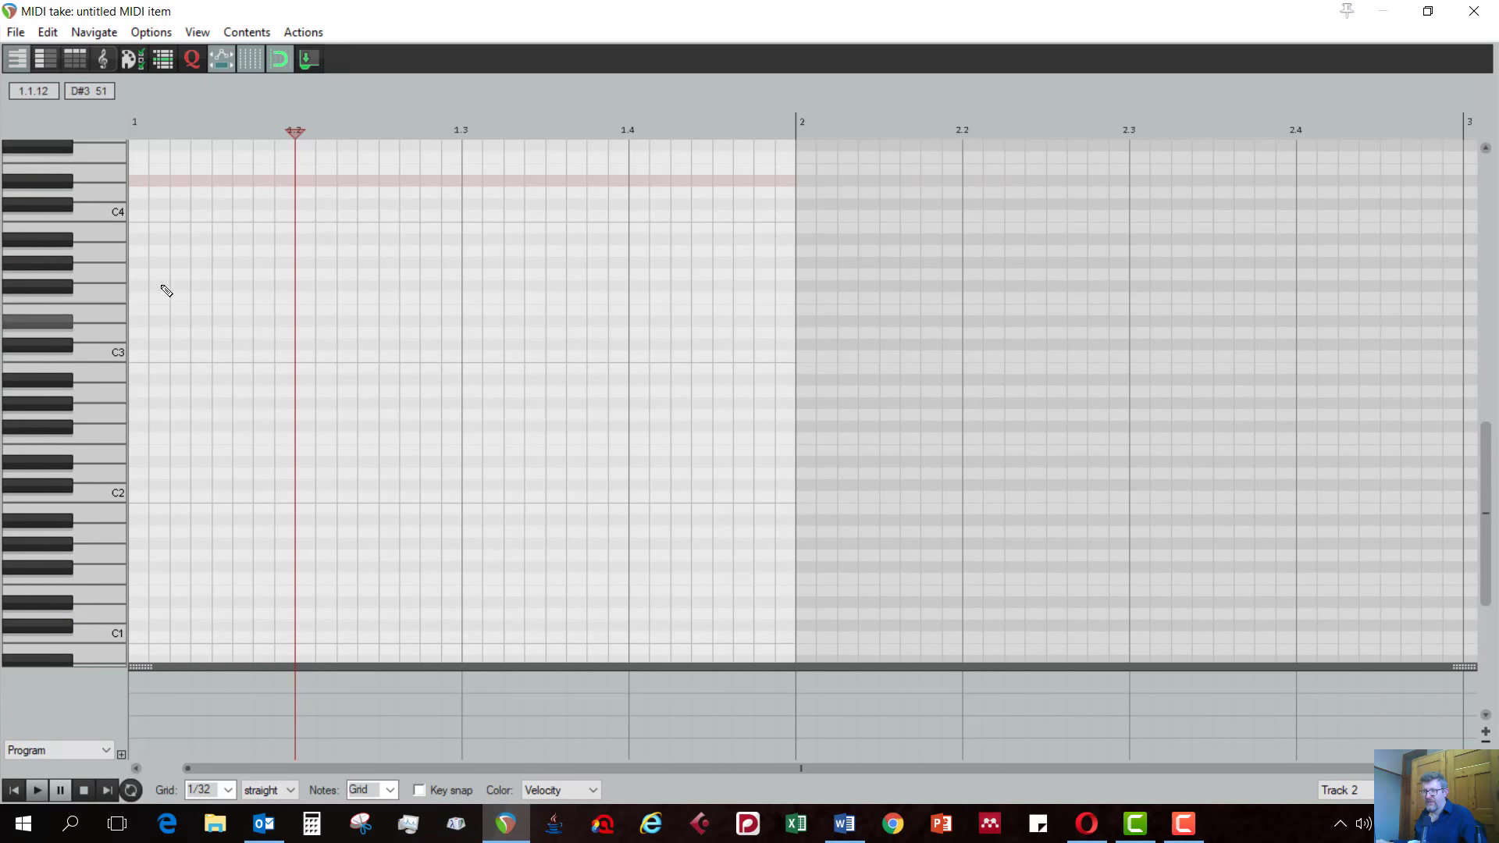
pyautogui.scroll(2, 166, 273)
pyautogui.click(203, 215)
pyautogui.press('Up')
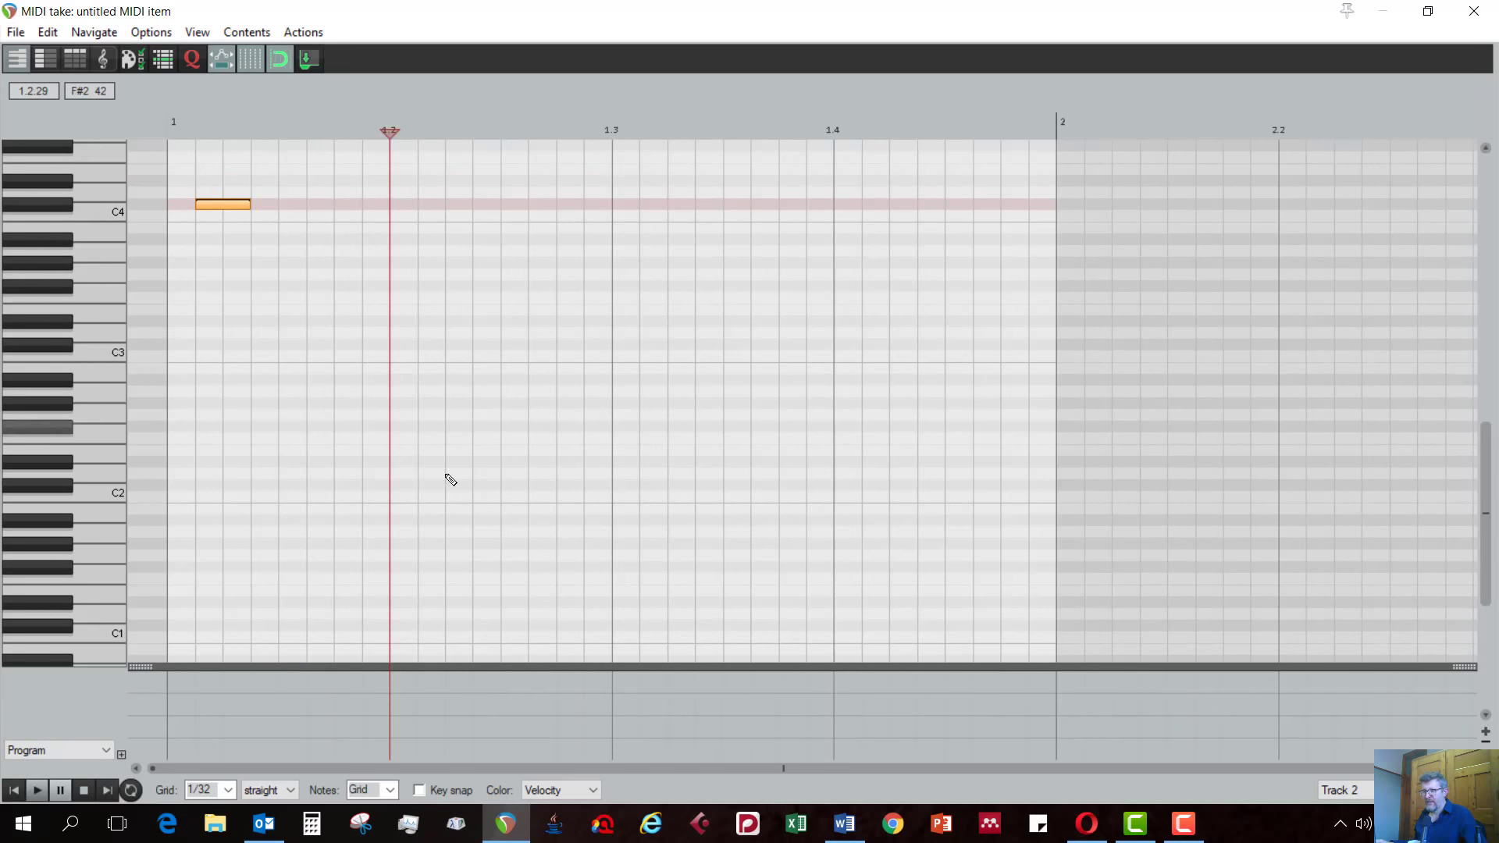
pyautogui.scroll(4, 1191, 120)
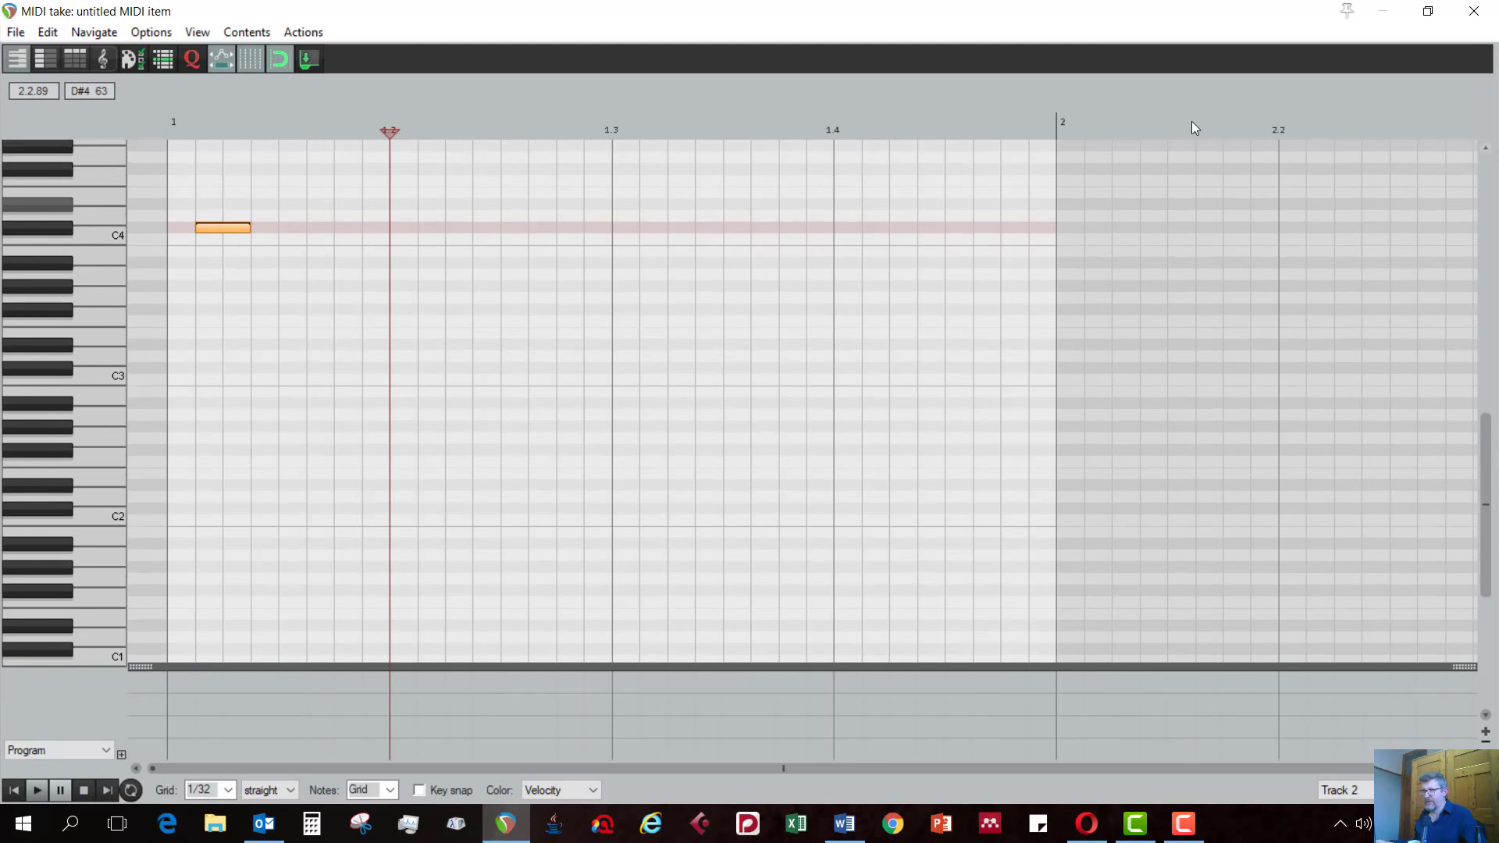
# Step: Draw the remaining melody notes between C4 and C5 across bar 1, including a long G4
pyautogui.moveTo(285, 227); pyautogui.dragTo(413, 228)
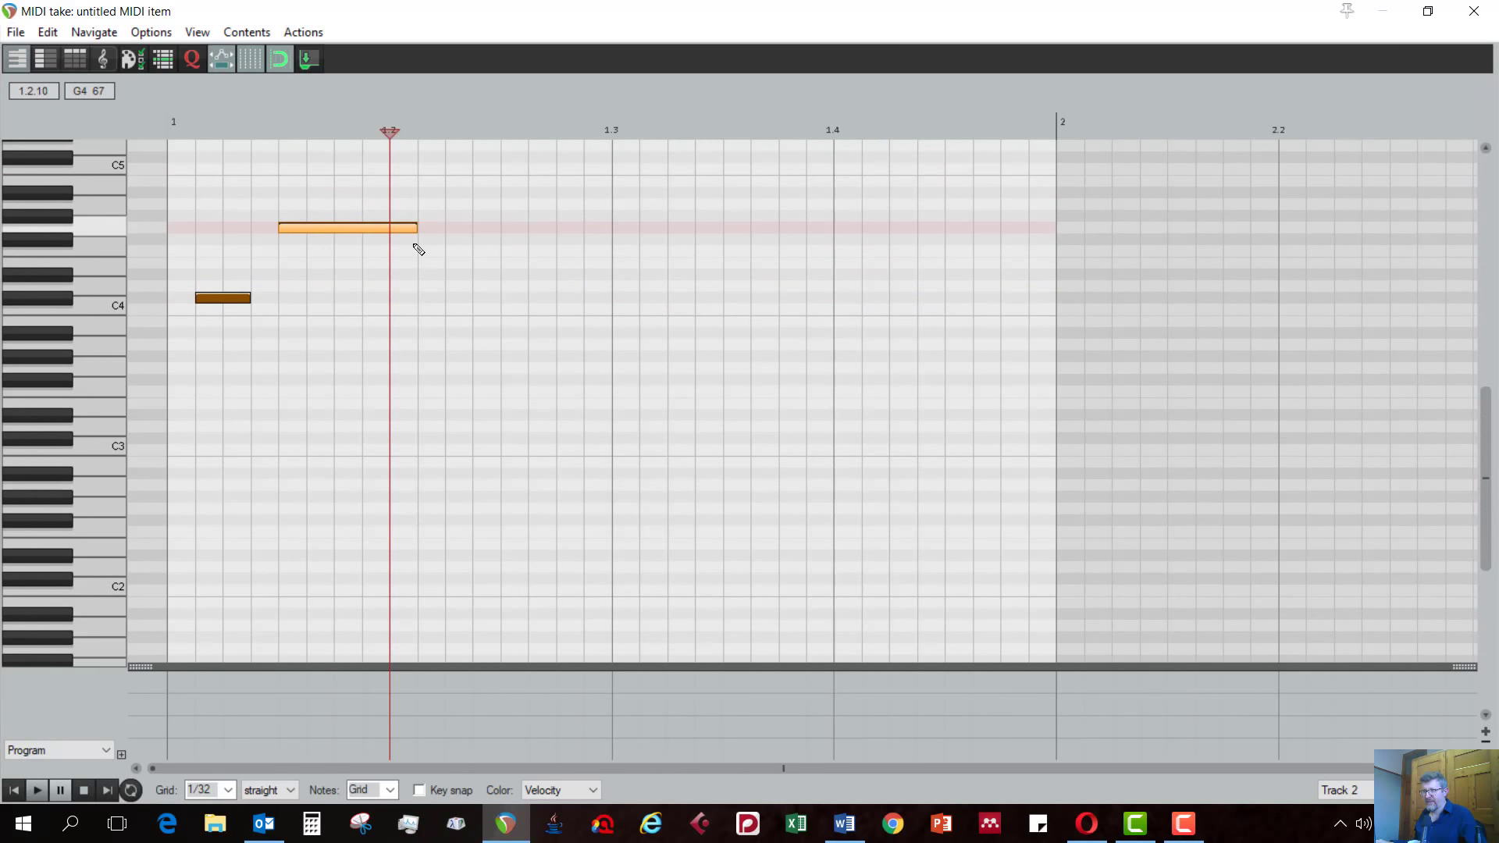
pyautogui.click(428, 262)
pyautogui.click(483, 181)
pyautogui.click(567, 215)
pyautogui.click(677, 286)
pyautogui.moveTo(701, 299); pyautogui.dragTo(720, 297)
pyautogui.click(786, 227)
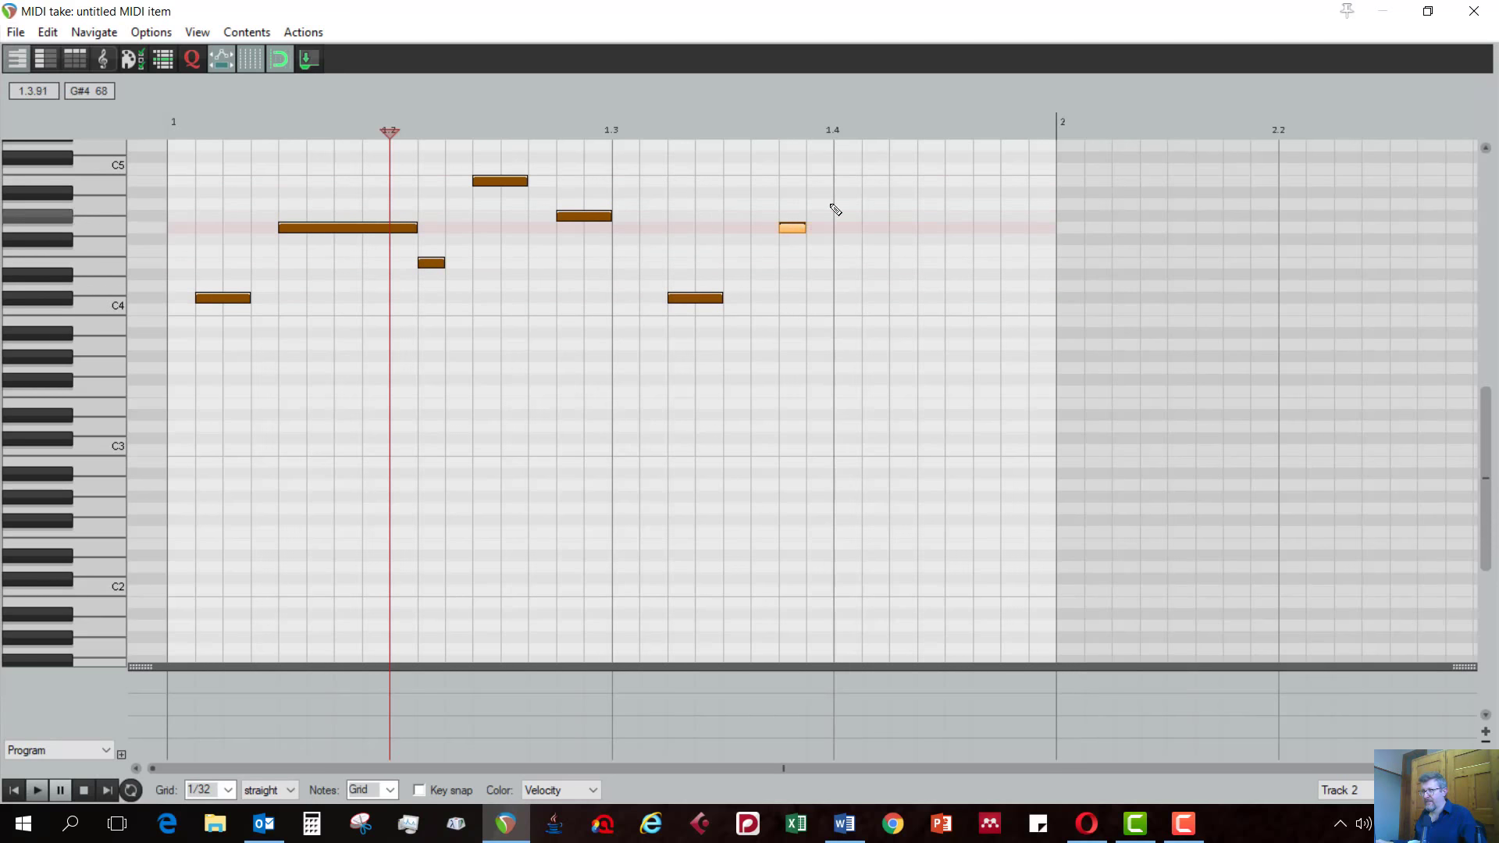
pyautogui.click(927, 169)
pyautogui.moveTo(980, 216); pyautogui.dragTo(1028, 215)
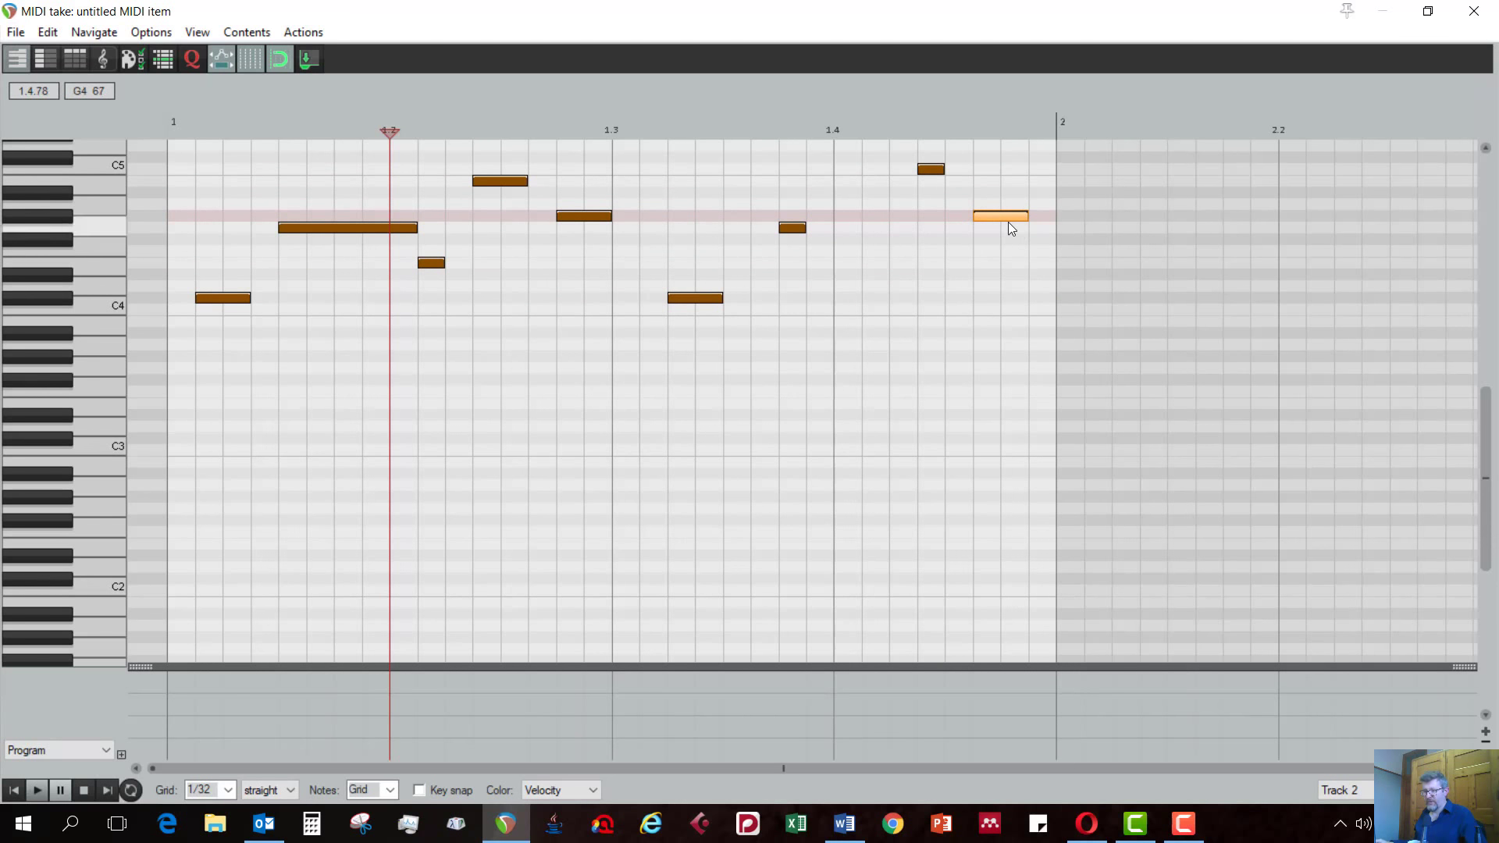
# Step: Show the Program lane and add a program change of 47 at the item start
pyautogui.click(107, 751)
pyautogui.click(106, 750)
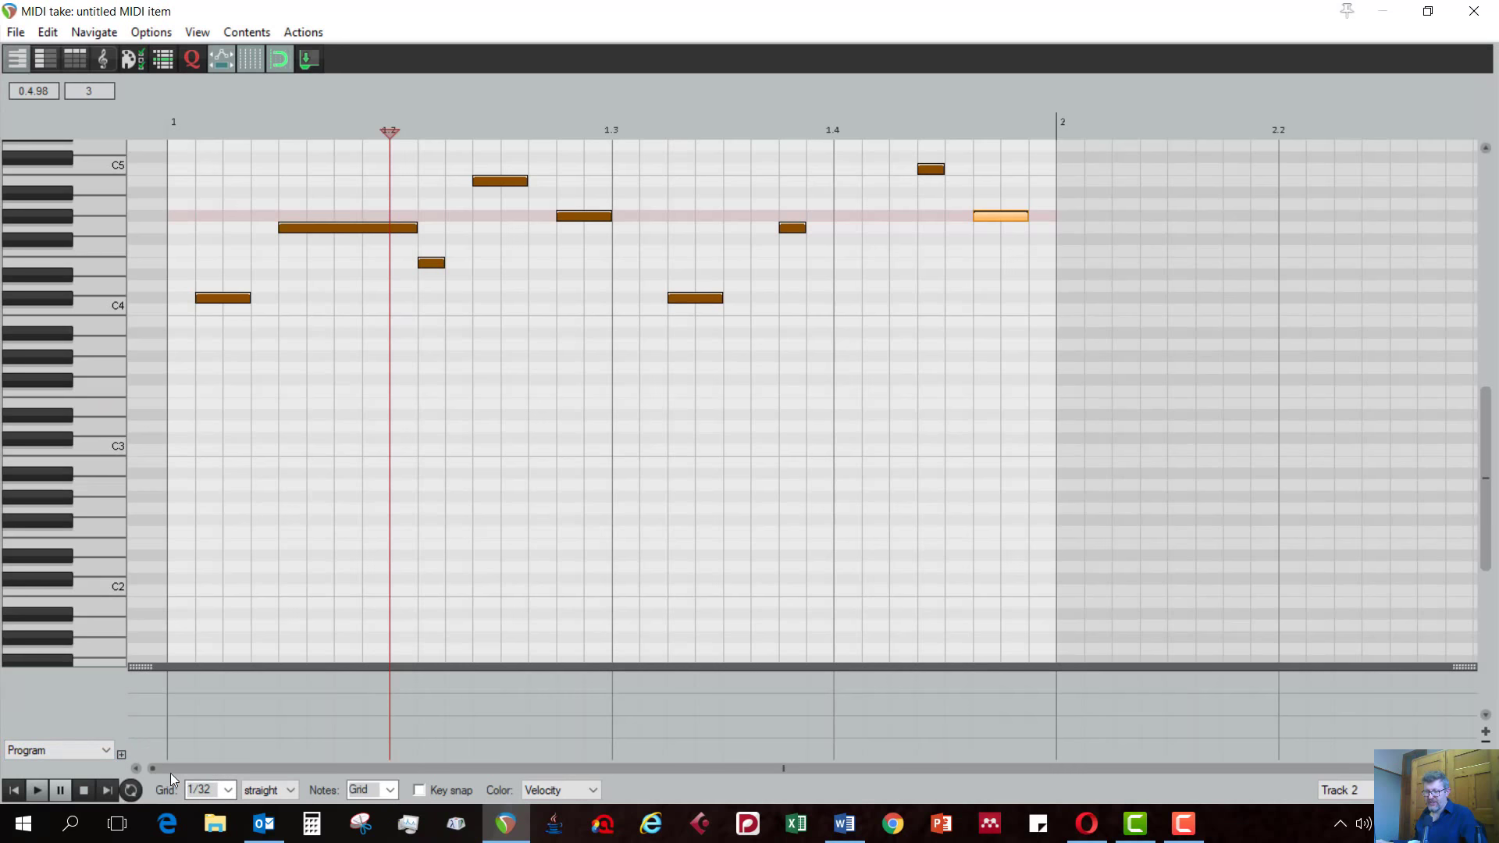
pyautogui.click(172, 719)
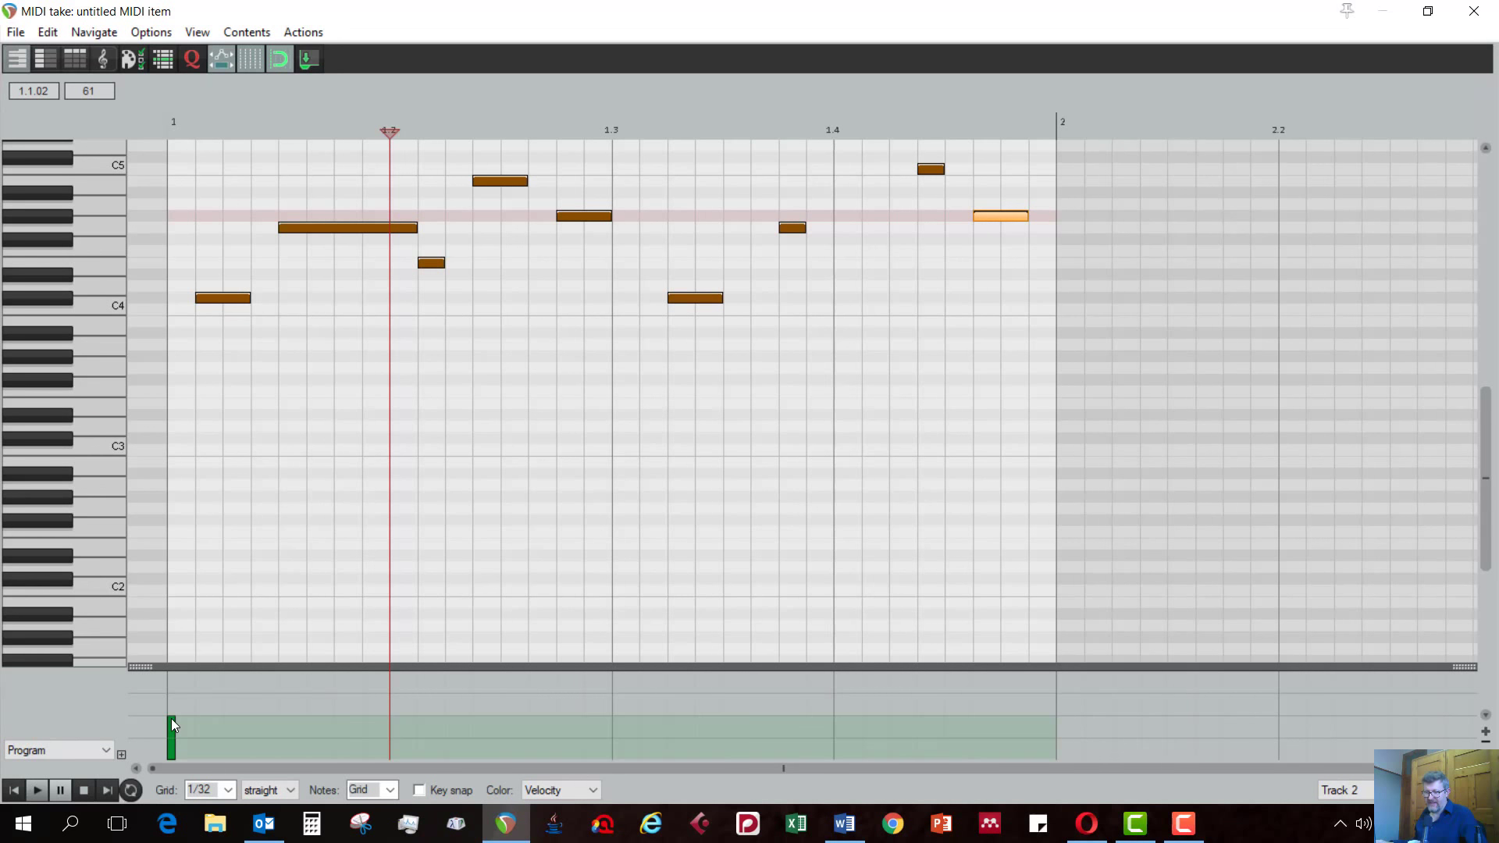
pyautogui.moveTo(171, 718); pyautogui.dragTo(172, 728)
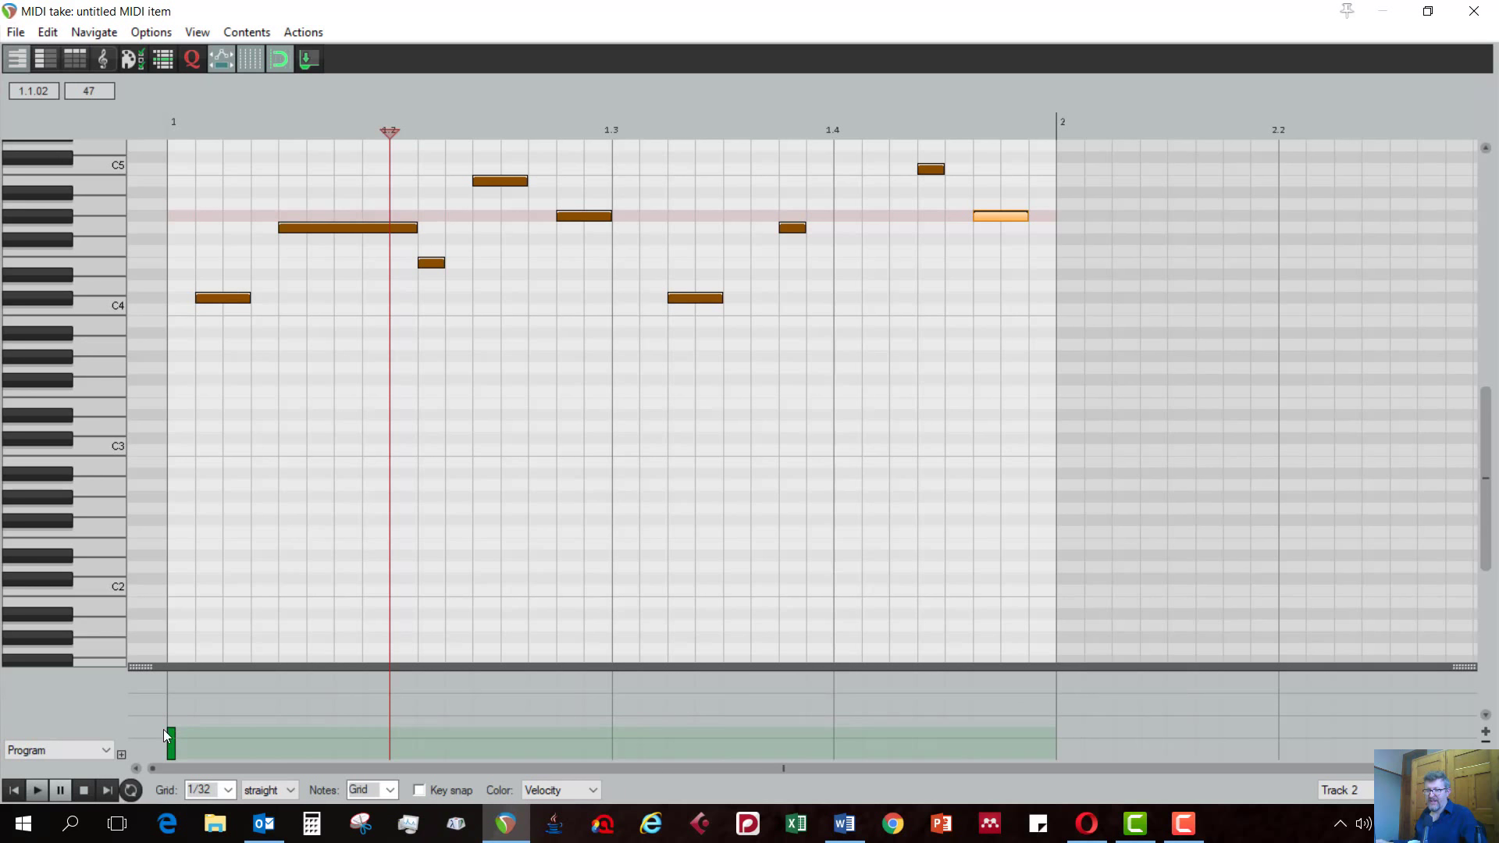
# Step: Audition track 2's melody from the start, then stop playback
pyautogui.click(14, 791)
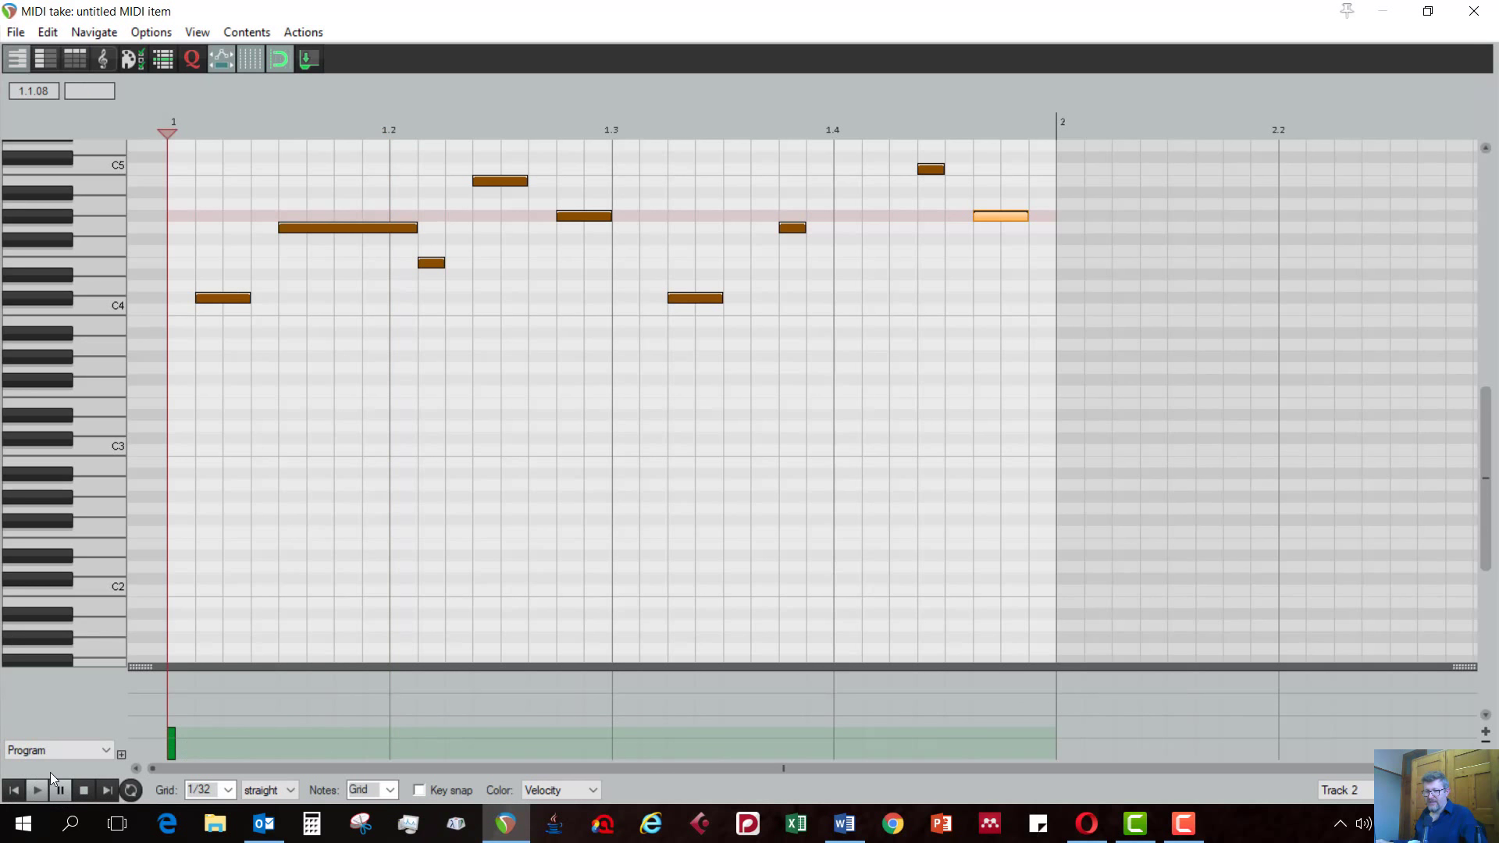
pyautogui.click(37, 790)
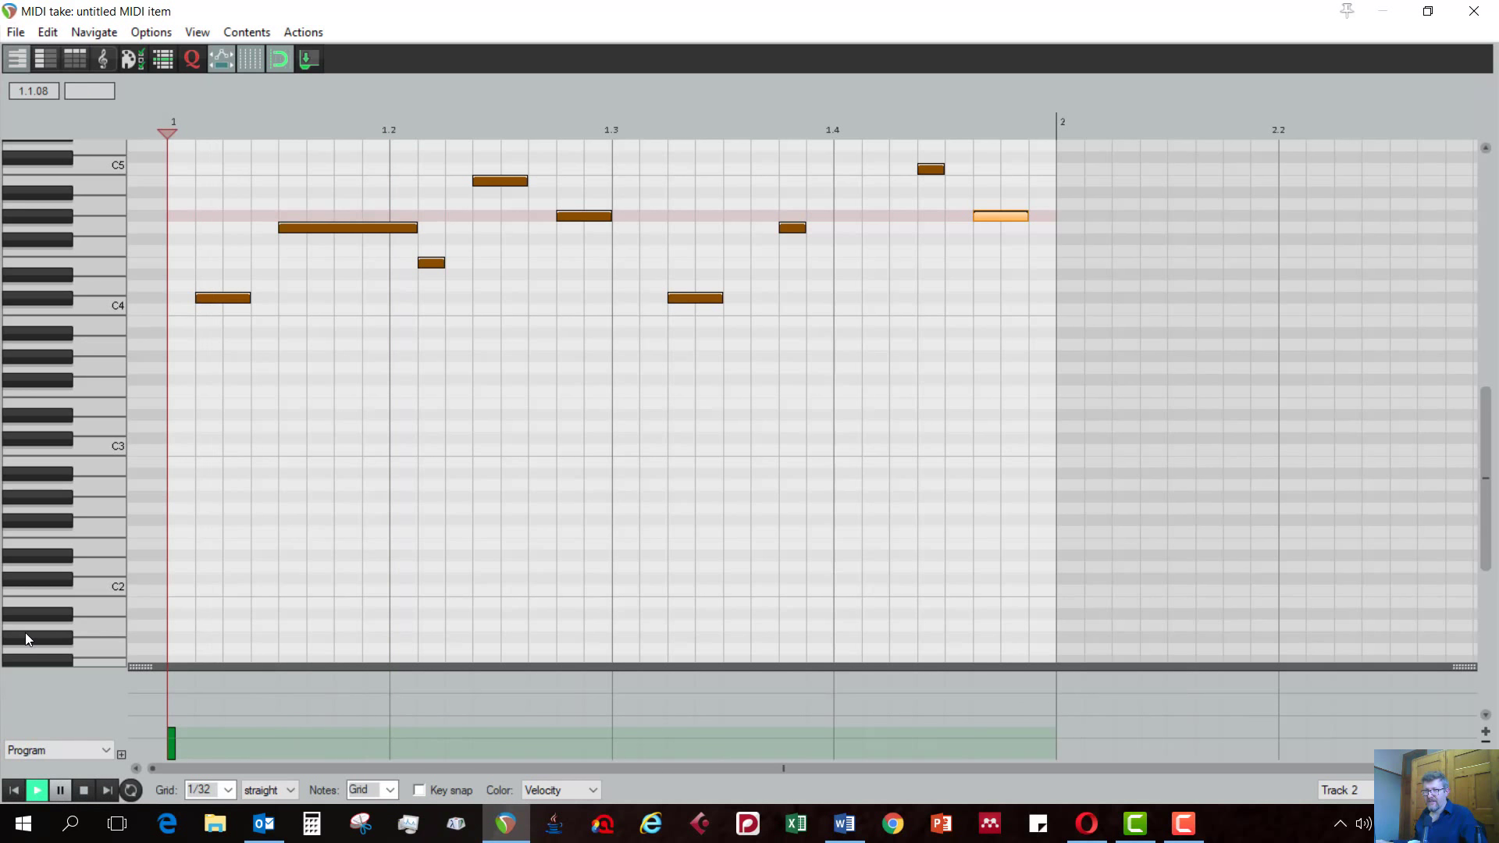
pyautogui.click(14, 791)
pyautogui.press('space')
# Step: Lower the program change further, replay the item, then close the MIDI editor
pyautogui.moveTo(171, 728); pyautogui.dragTo(171, 734)
pyautogui.click(37, 790)
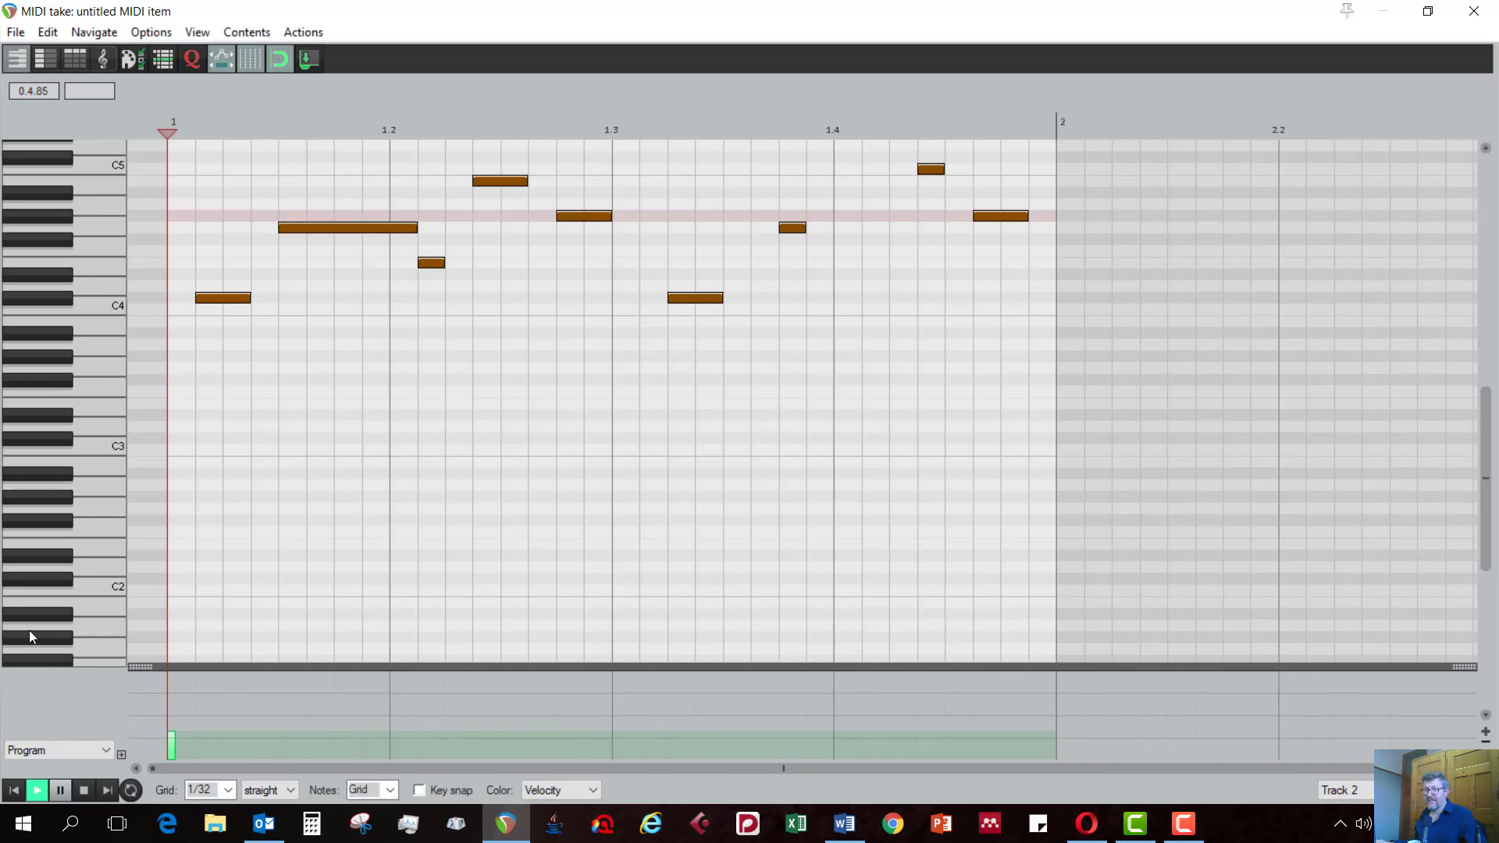
pyautogui.click(16, 790)
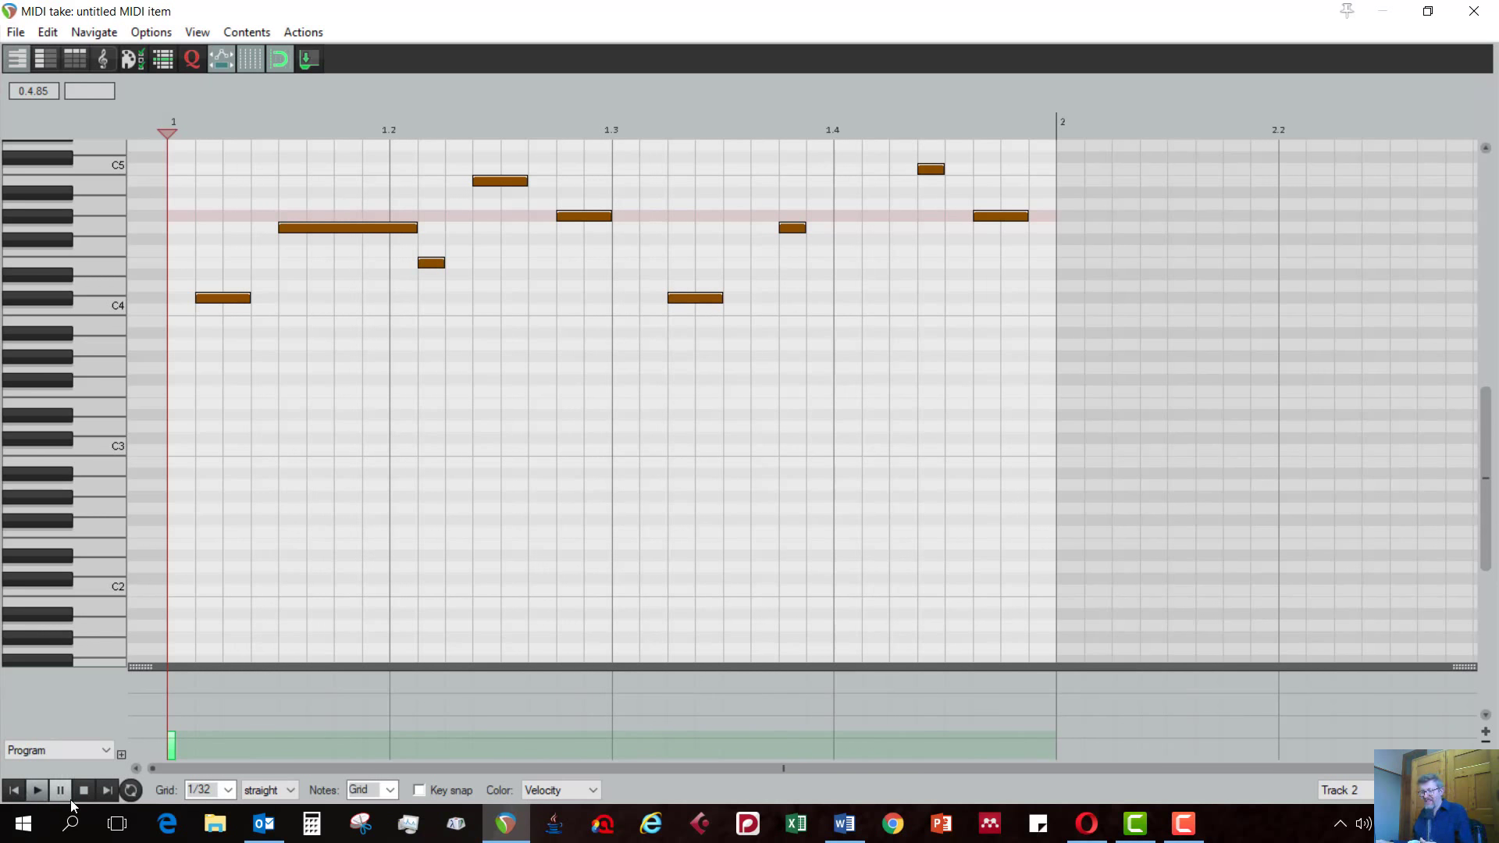
pyautogui.scroll(1, 271, 546)
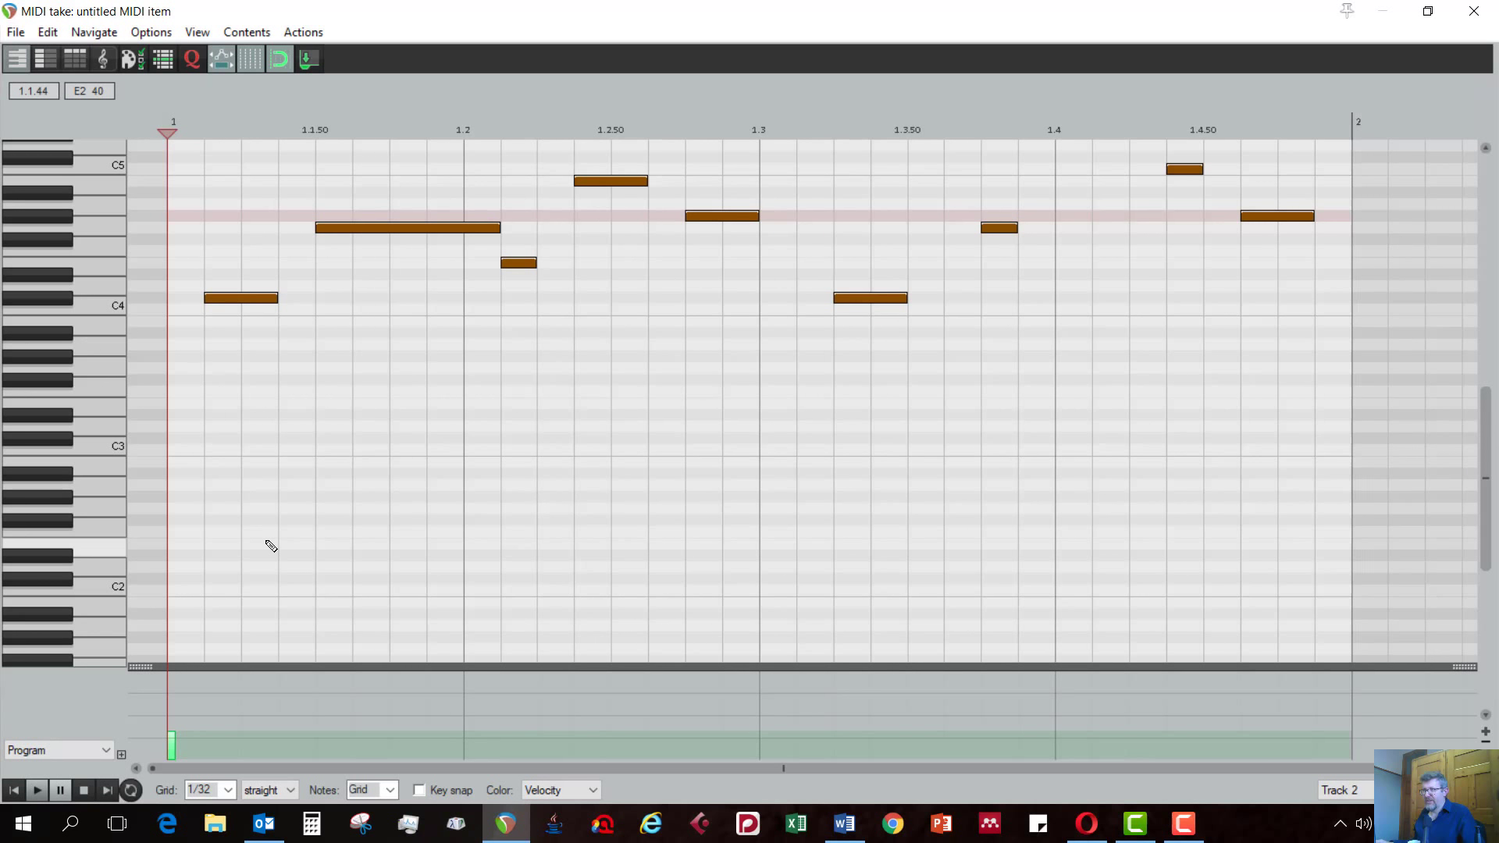
pyautogui.scroll(-1, 271, 546)
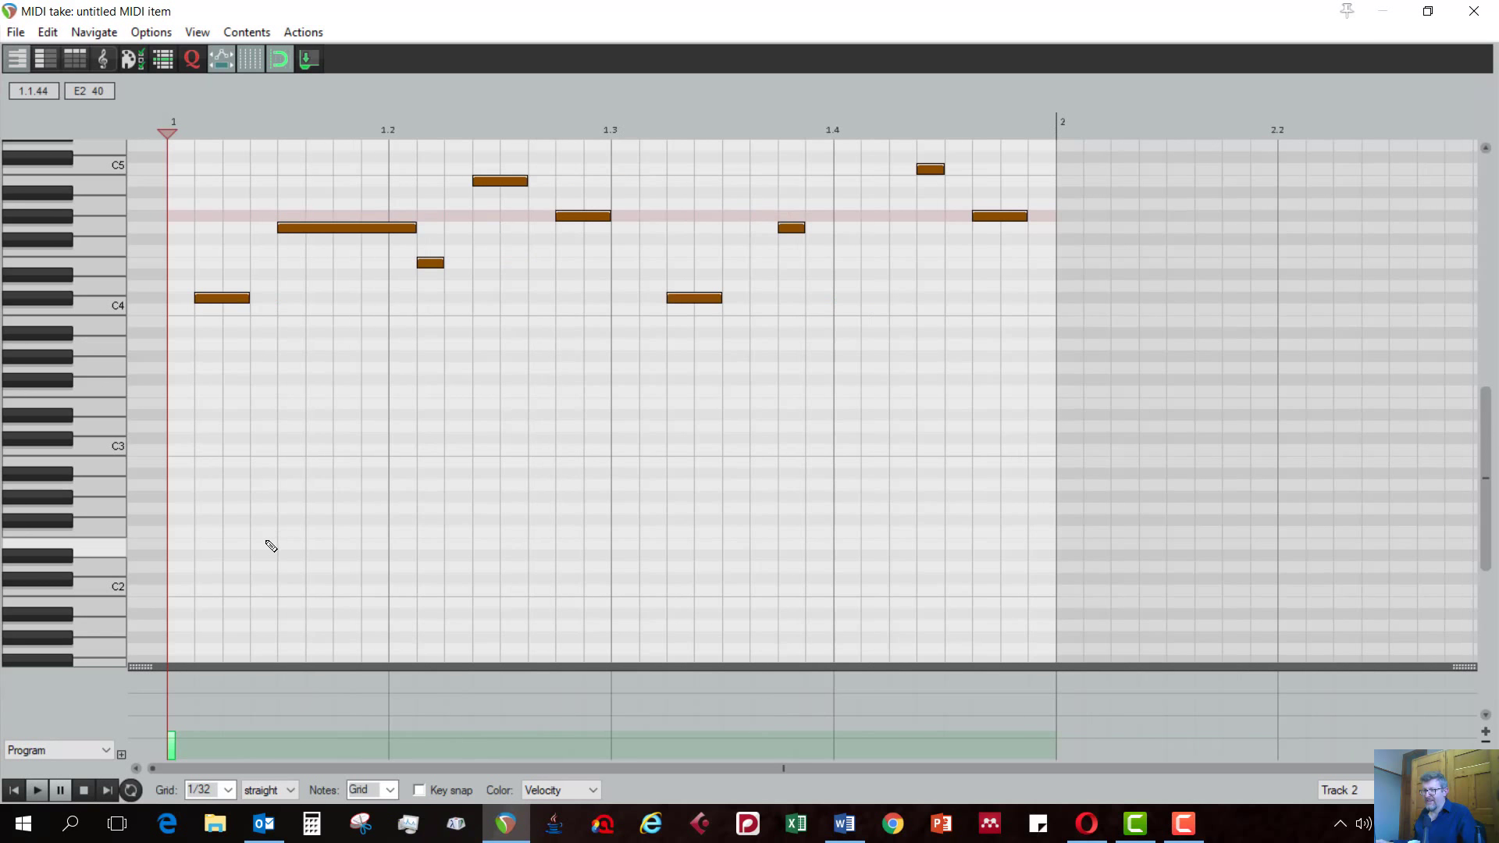
pyautogui.click(1491, 9)
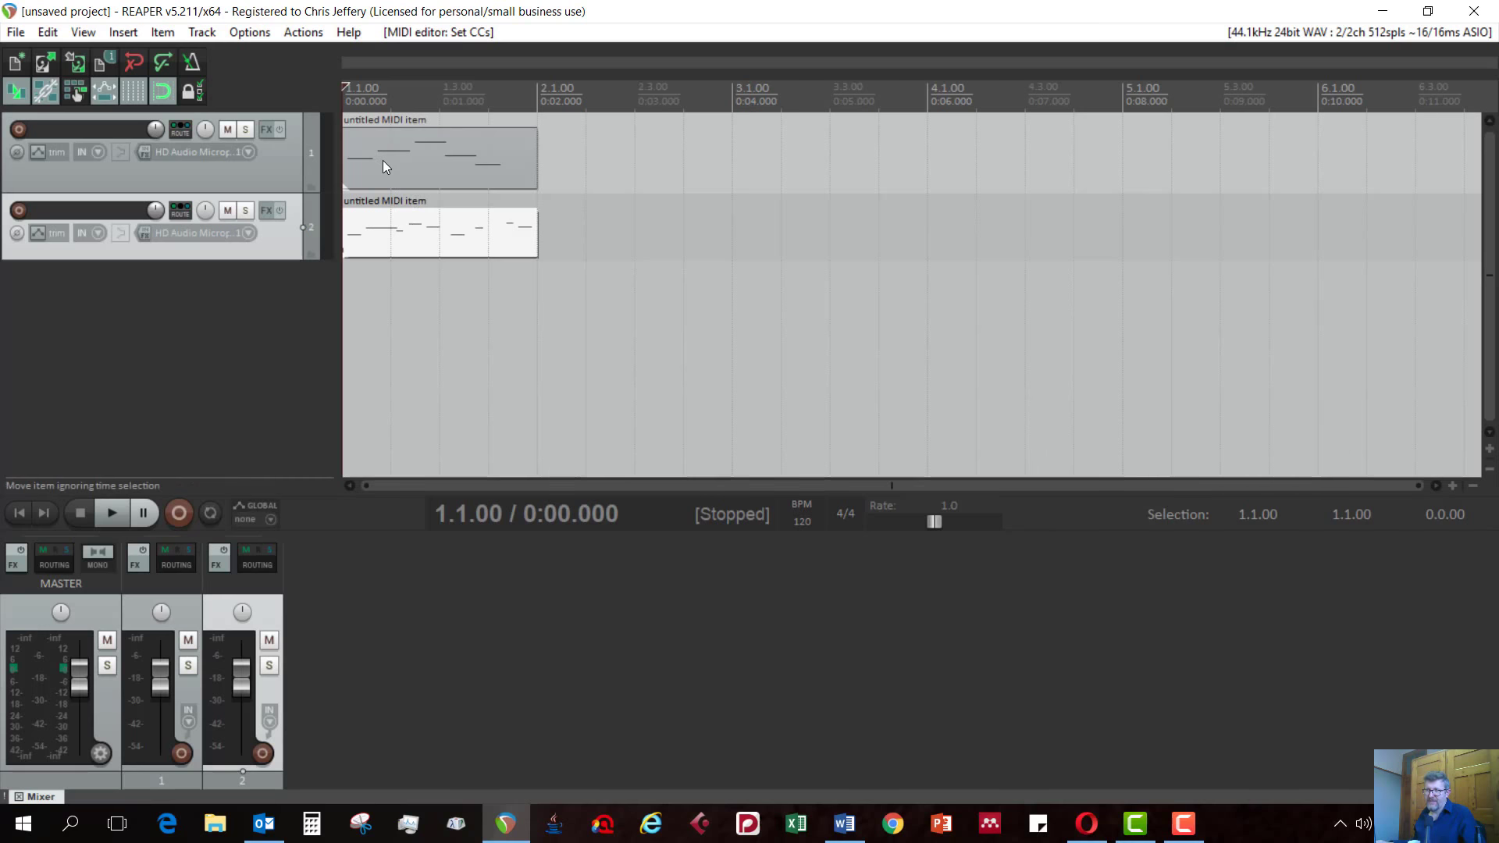
# Step: In track 1's MIDI item, draw a new D#2 note near the start, undoing an extra B2 note
pyautogui.doubleClick(383, 161)
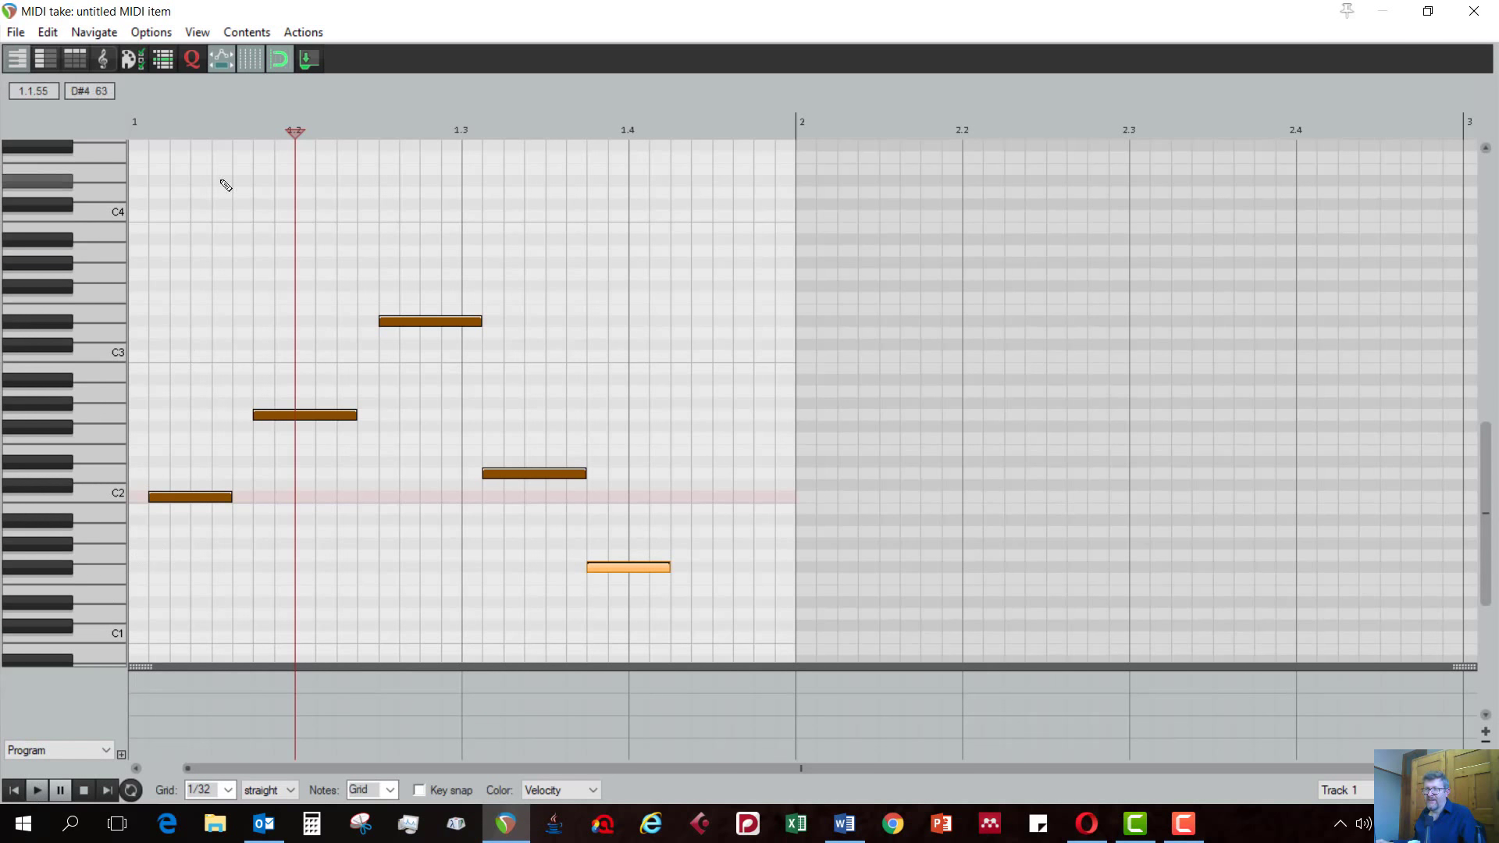
pyautogui.rightClick(170, 272)
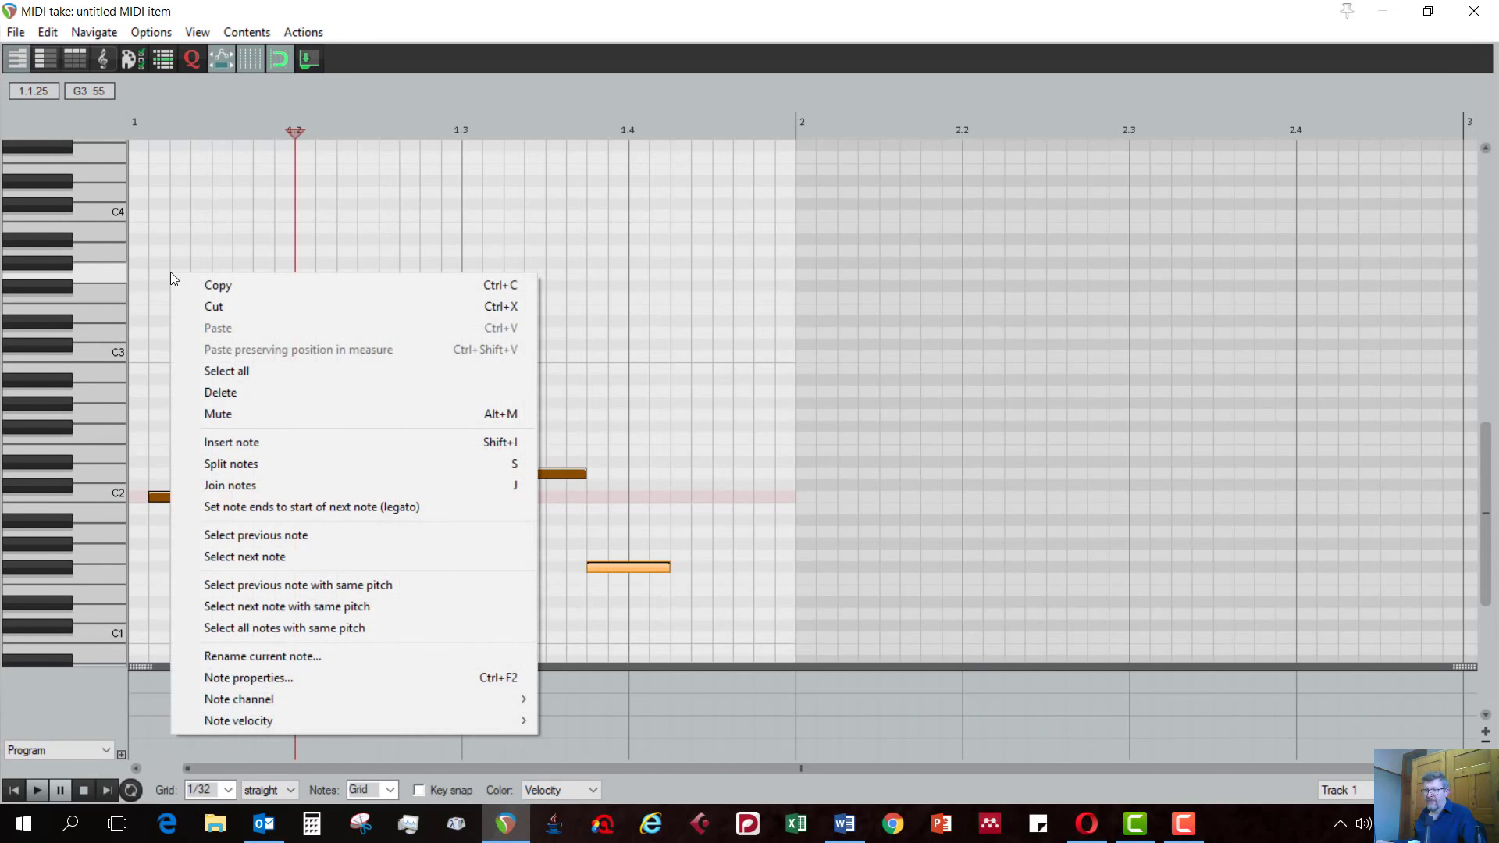
pyautogui.click(168, 196)
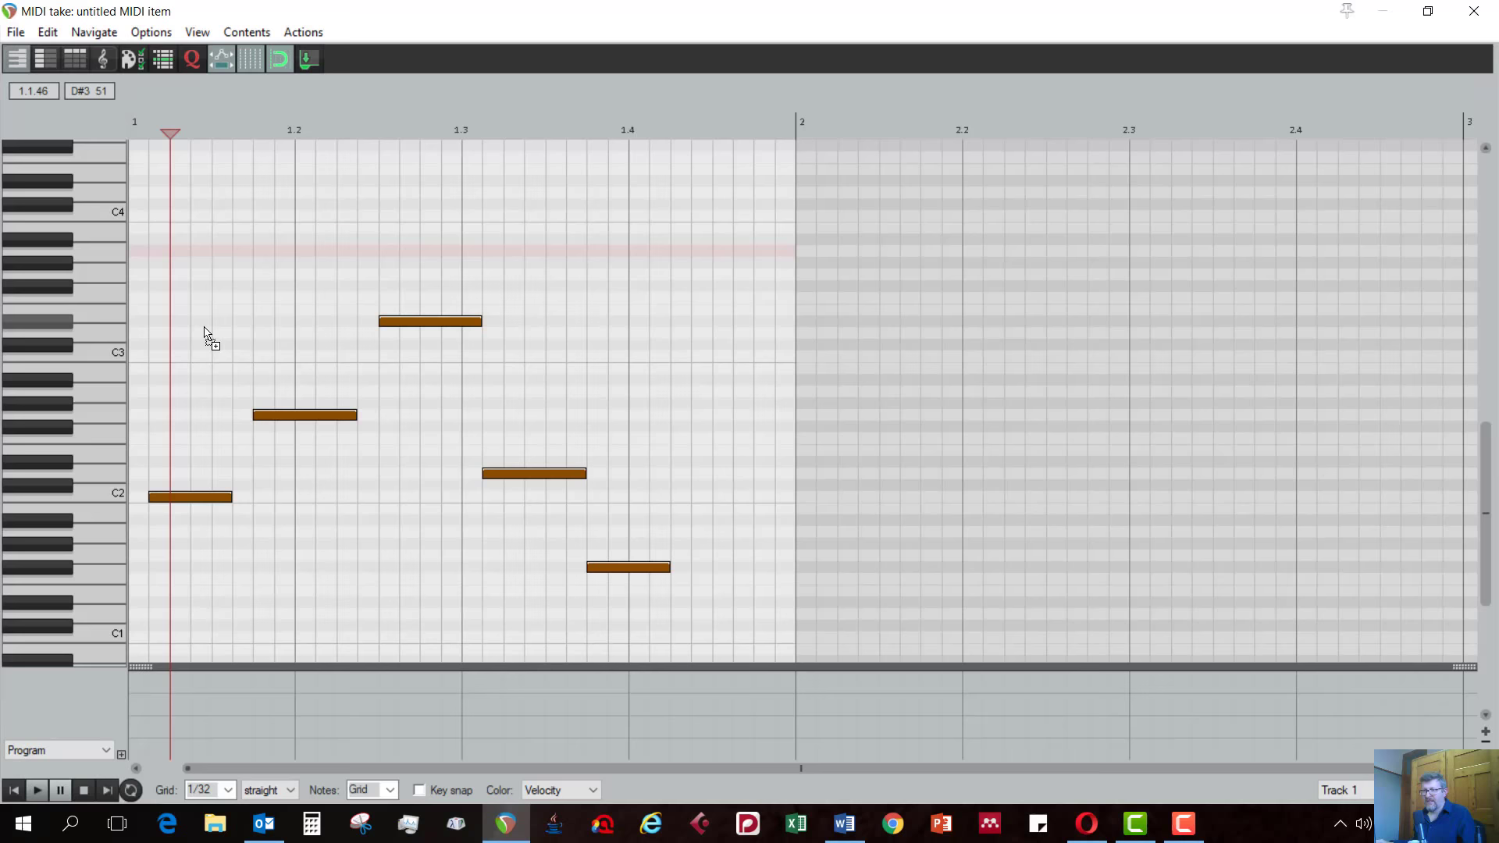
pyautogui.moveTo(202, 461); pyautogui.dragTo(316, 467)
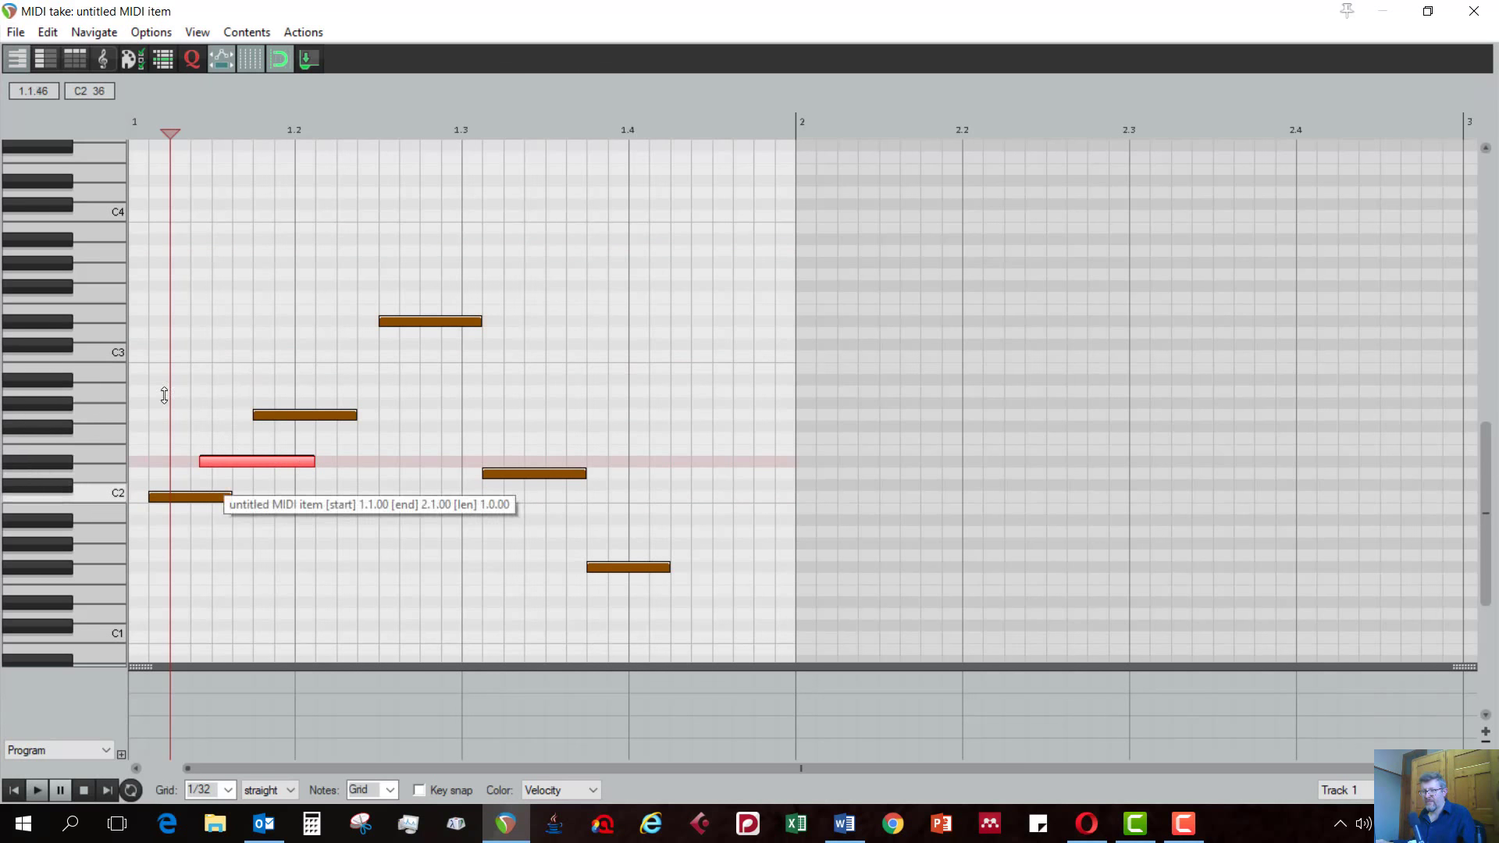
pyautogui.moveTo(180, 288)
pyautogui.mouseDown()
pyautogui.moveTo(362, 419)
pyautogui.moveTo(295, 368)
pyautogui.mouseUp()
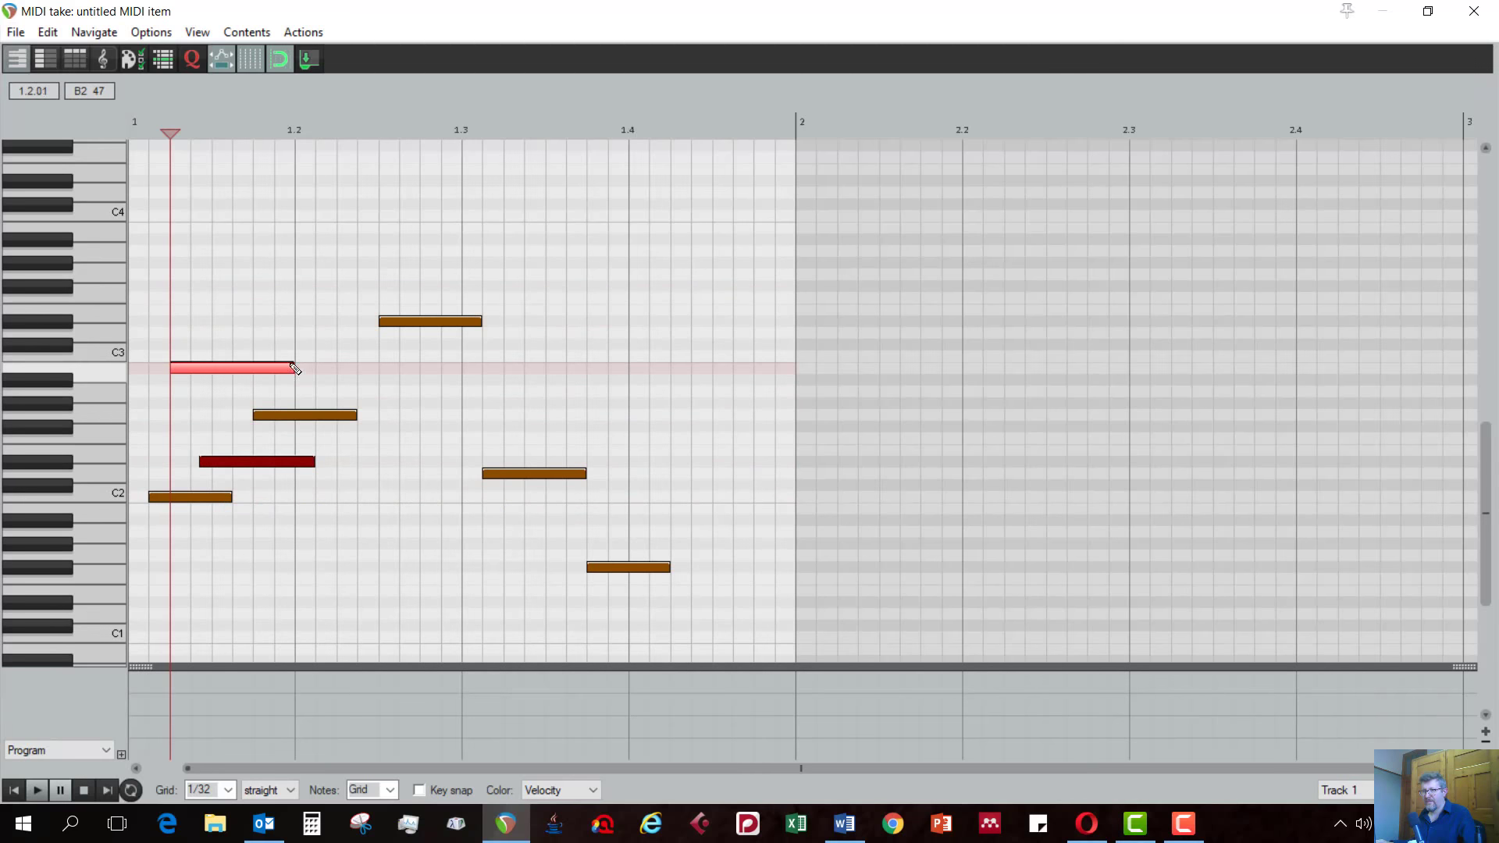
pyautogui.hotkey('ctrl', 'z')
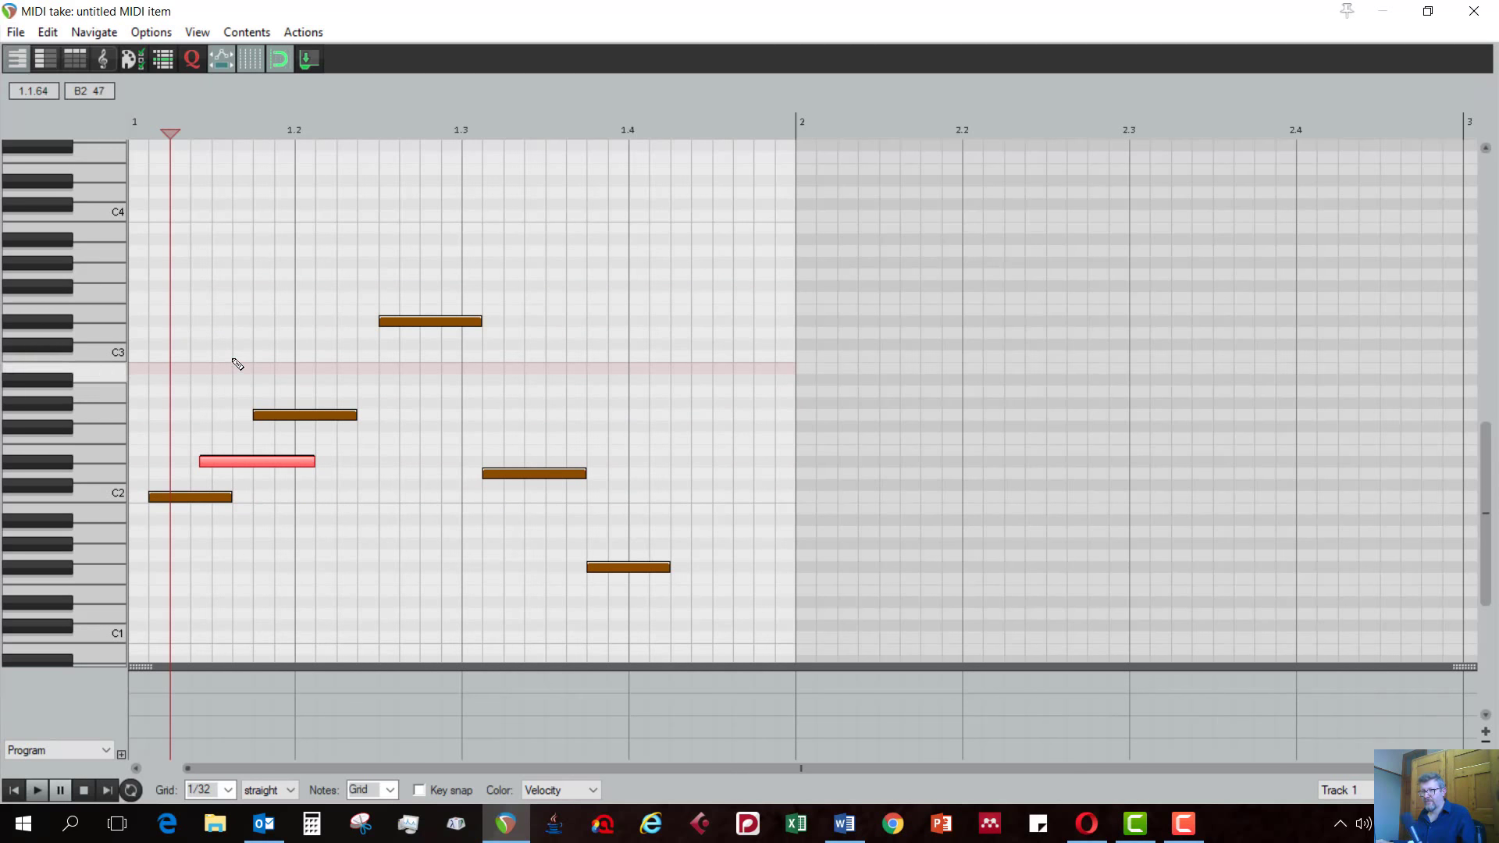
# Step: Select all of track 1's notes, assign them to MIDI channel 1, and close the editor
pyautogui.rightClick(227, 288)
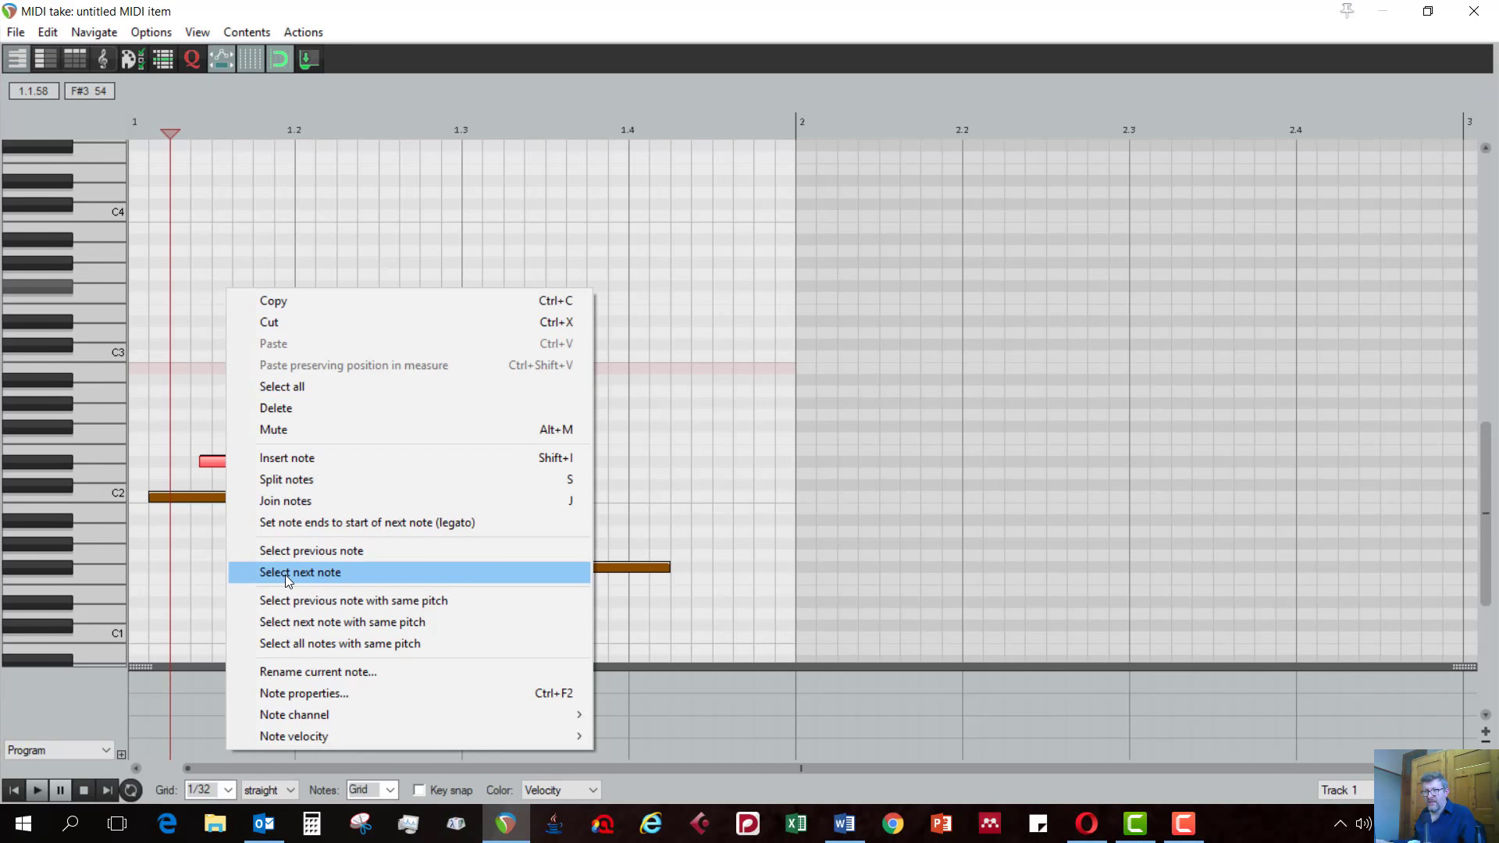
pyautogui.click(319, 387)
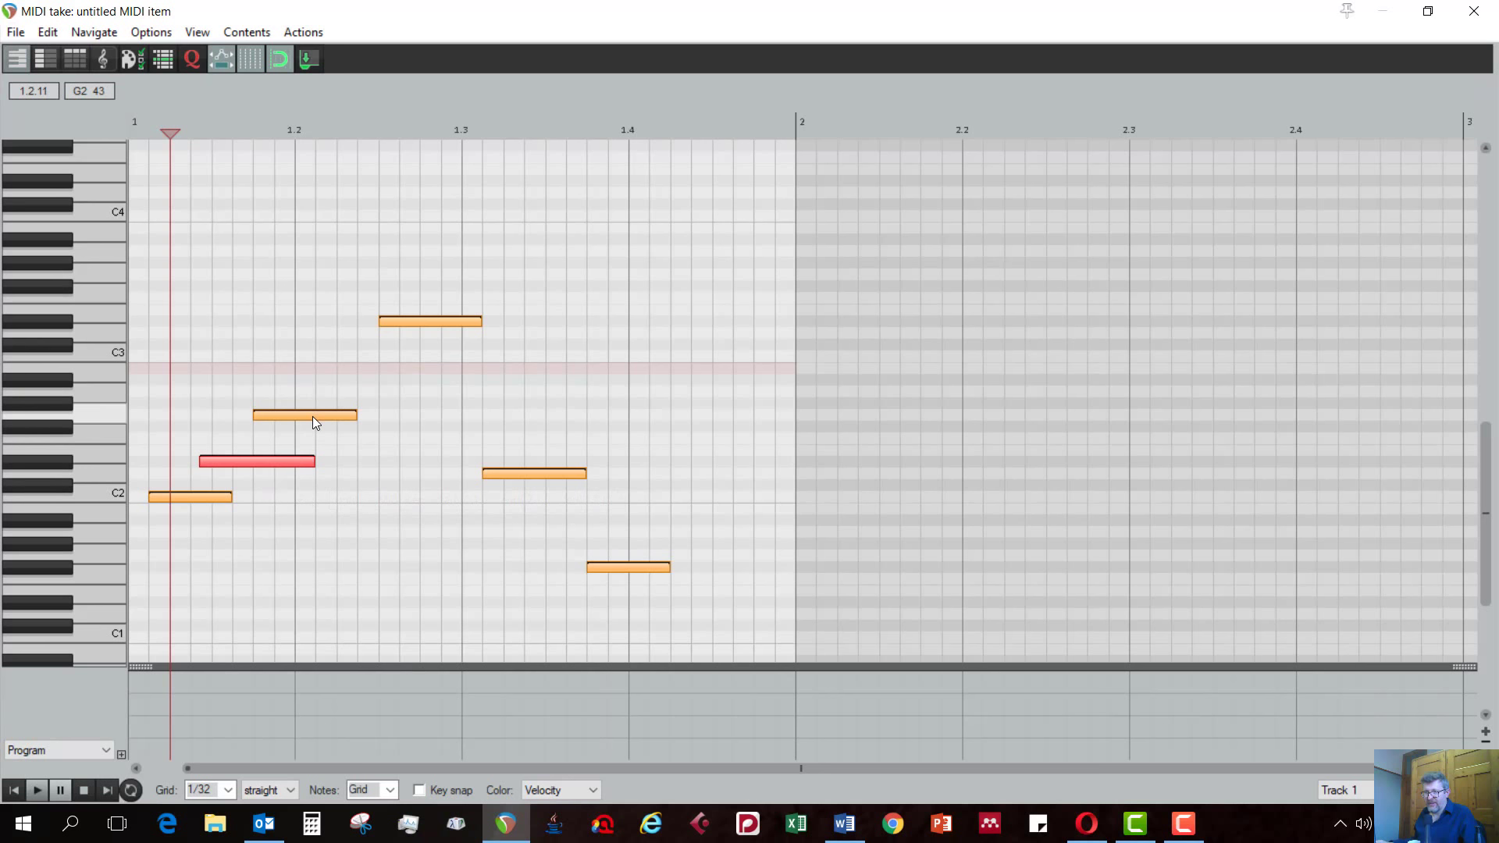
pyautogui.rightClick(313, 416)
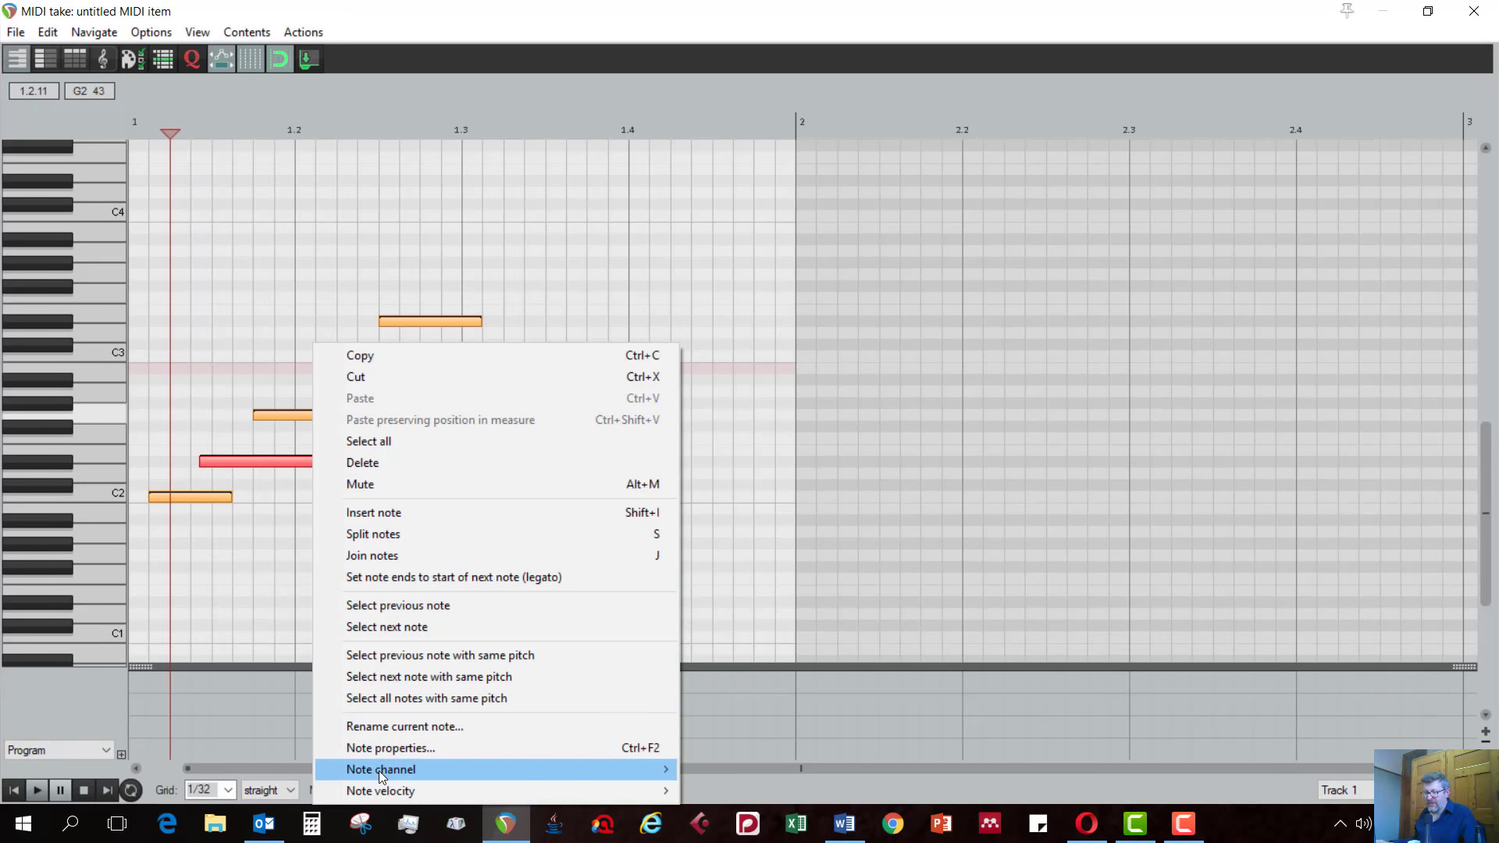
pyautogui.moveTo(380, 775)
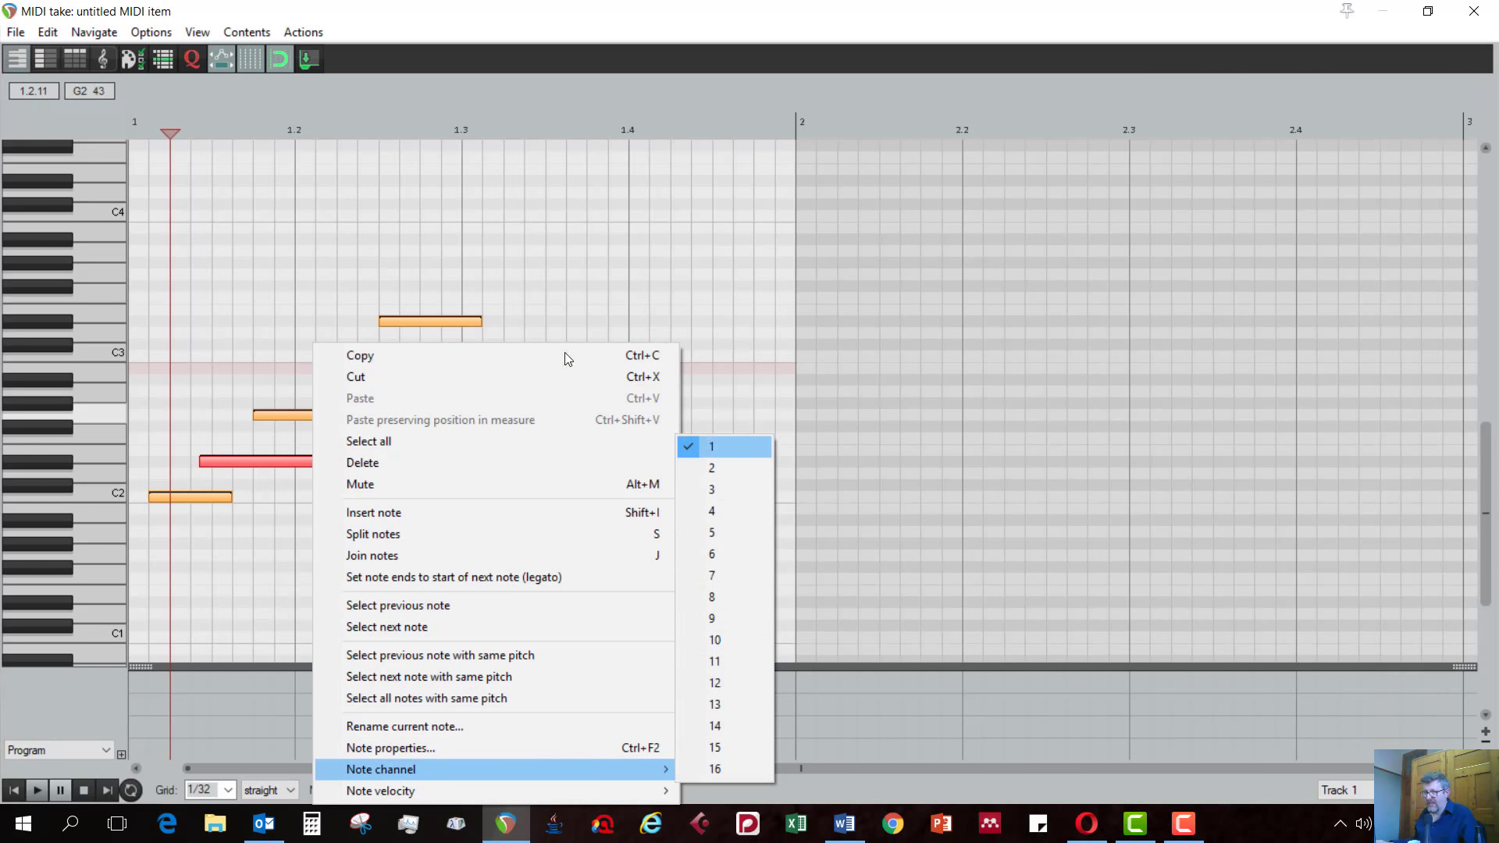
pyautogui.click(711, 446)
pyautogui.click(1473, 11)
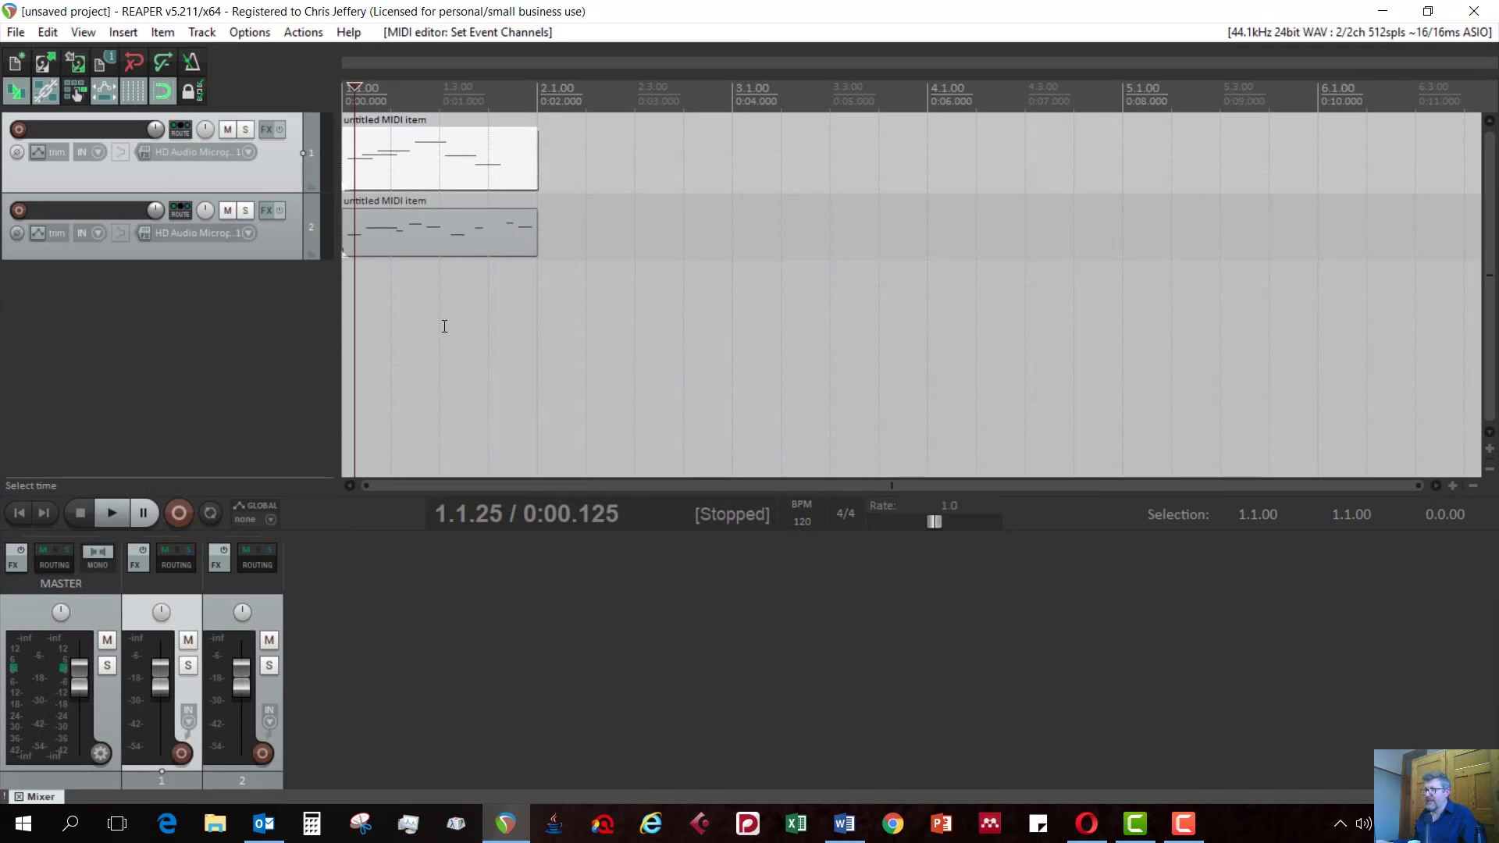
# Step: In track 2's item, delete the stray F3 note, move all notes to channel 2, and close the editor
pyautogui.doubleClick(438, 234)
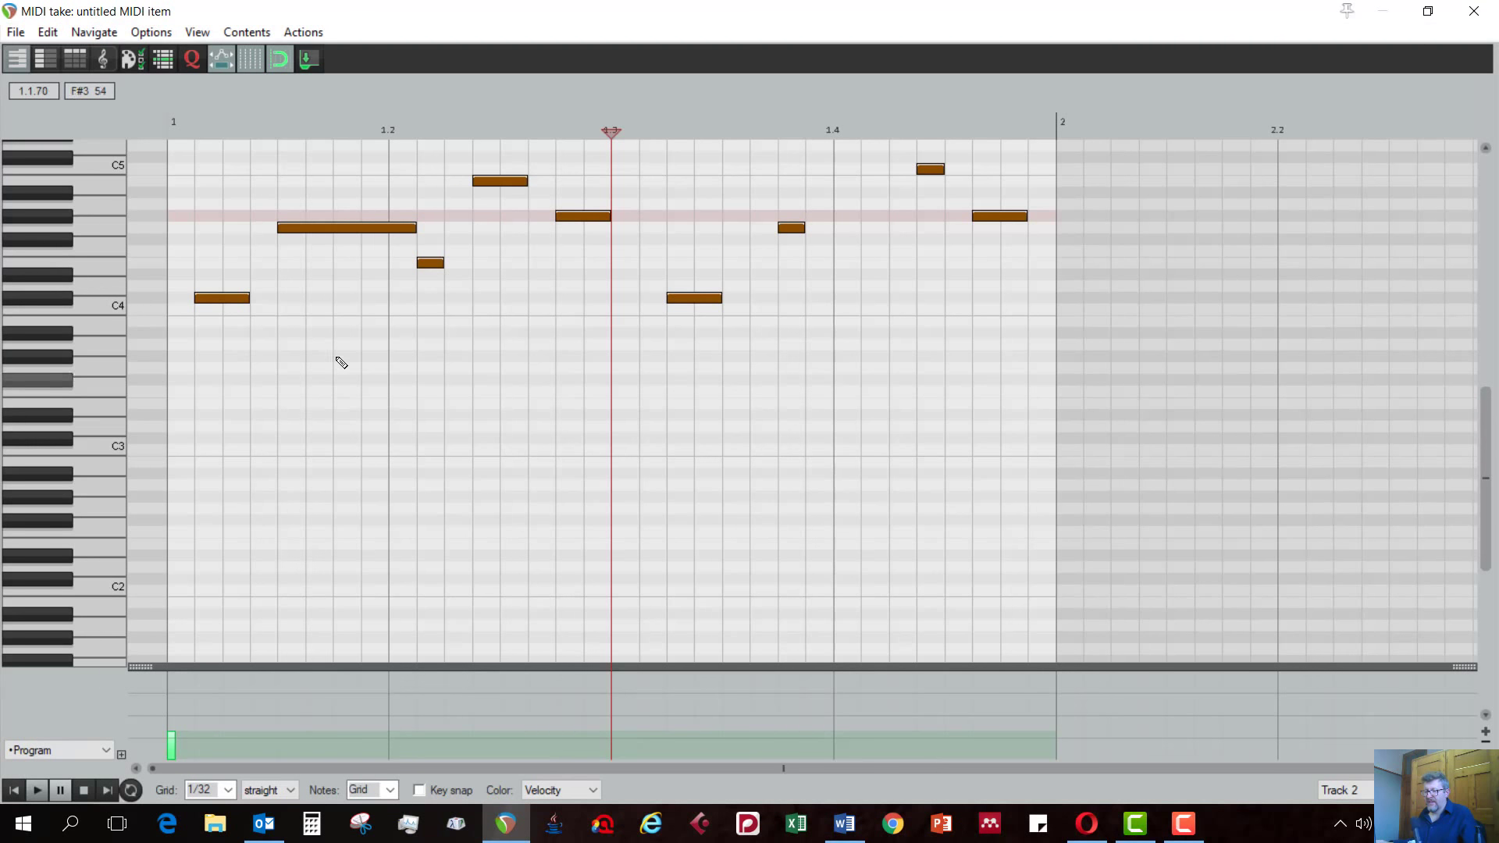
pyautogui.click(369, 392)
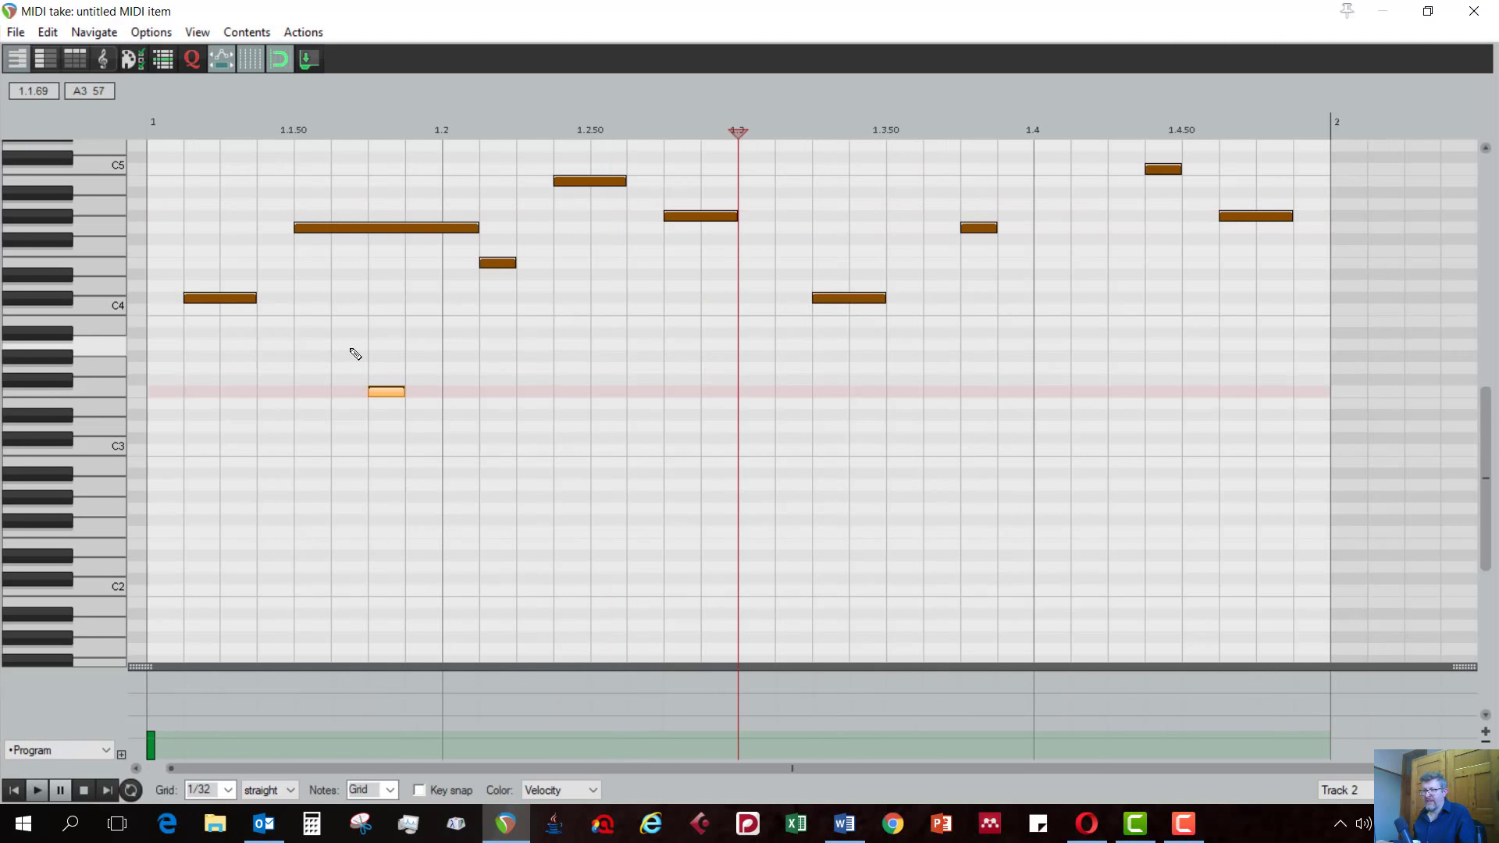
pyautogui.doubleClick(369, 391)
pyautogui.hotkey('ctrl', 'a')
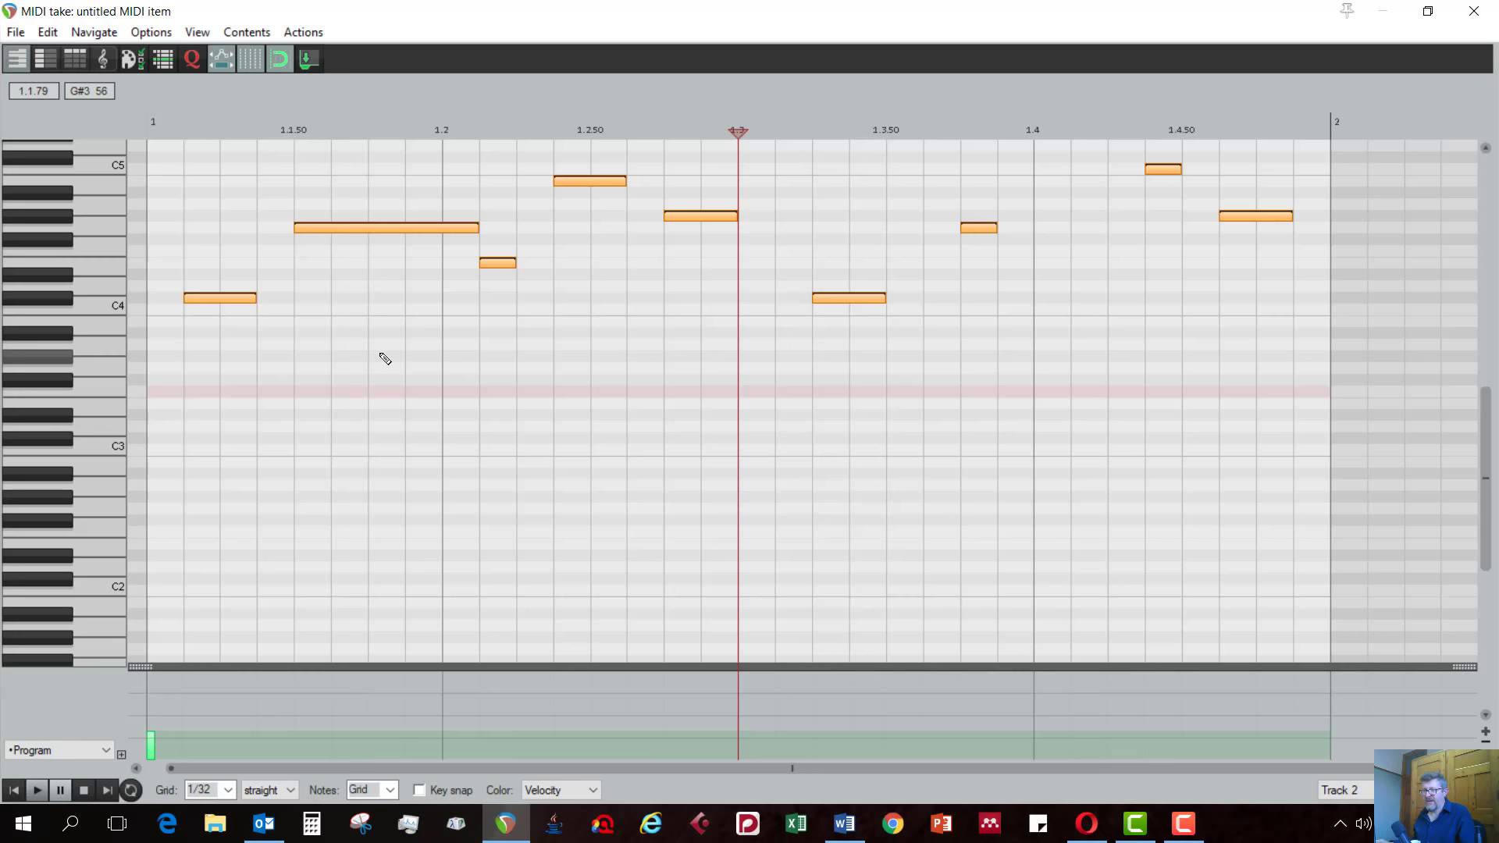
pyautogui.rightClick(364, 232)
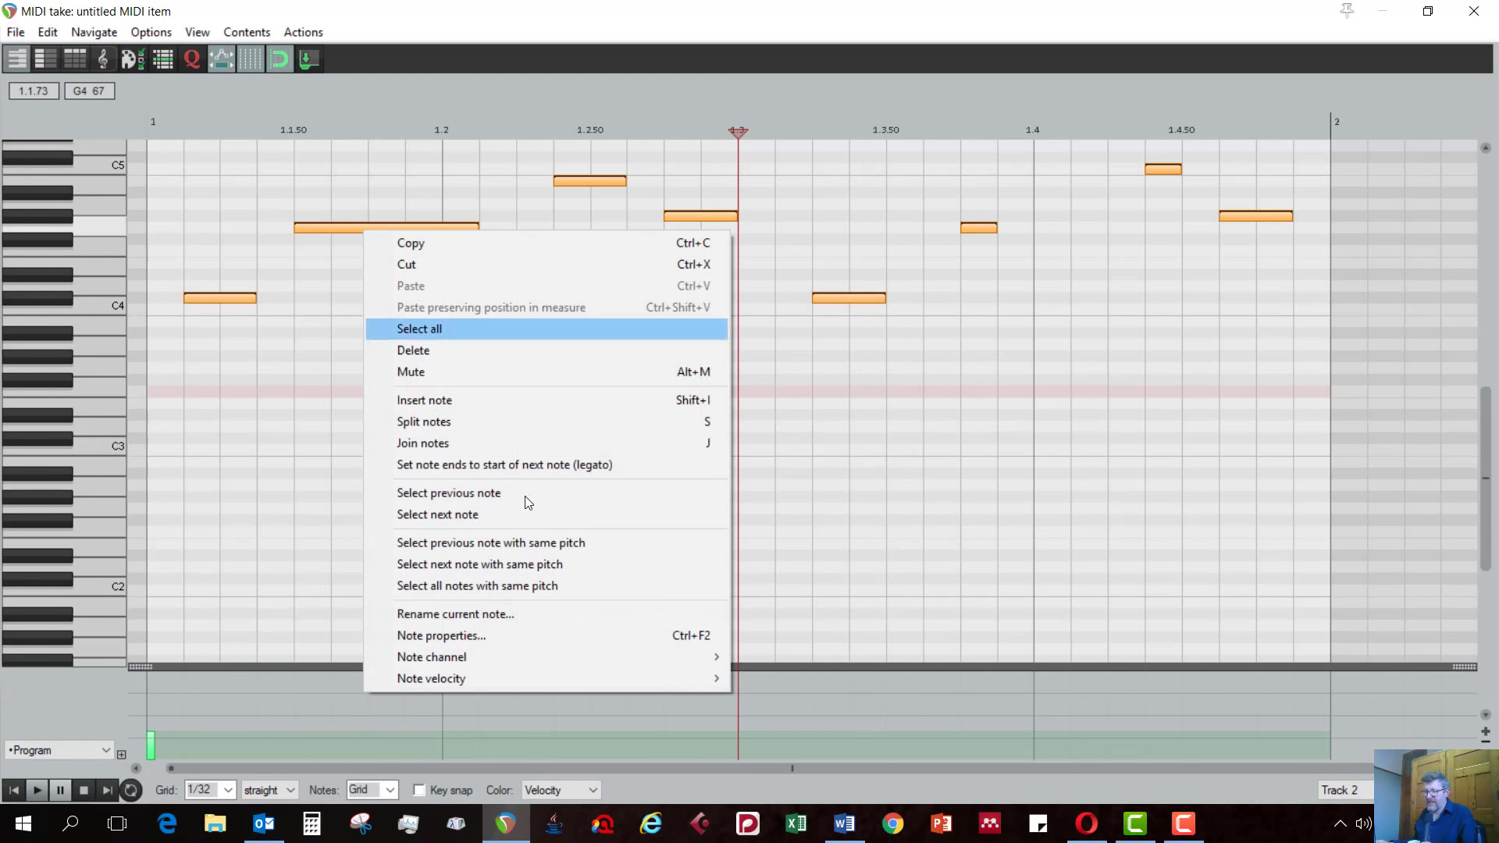
pyautogui.moveTo(588, 658)
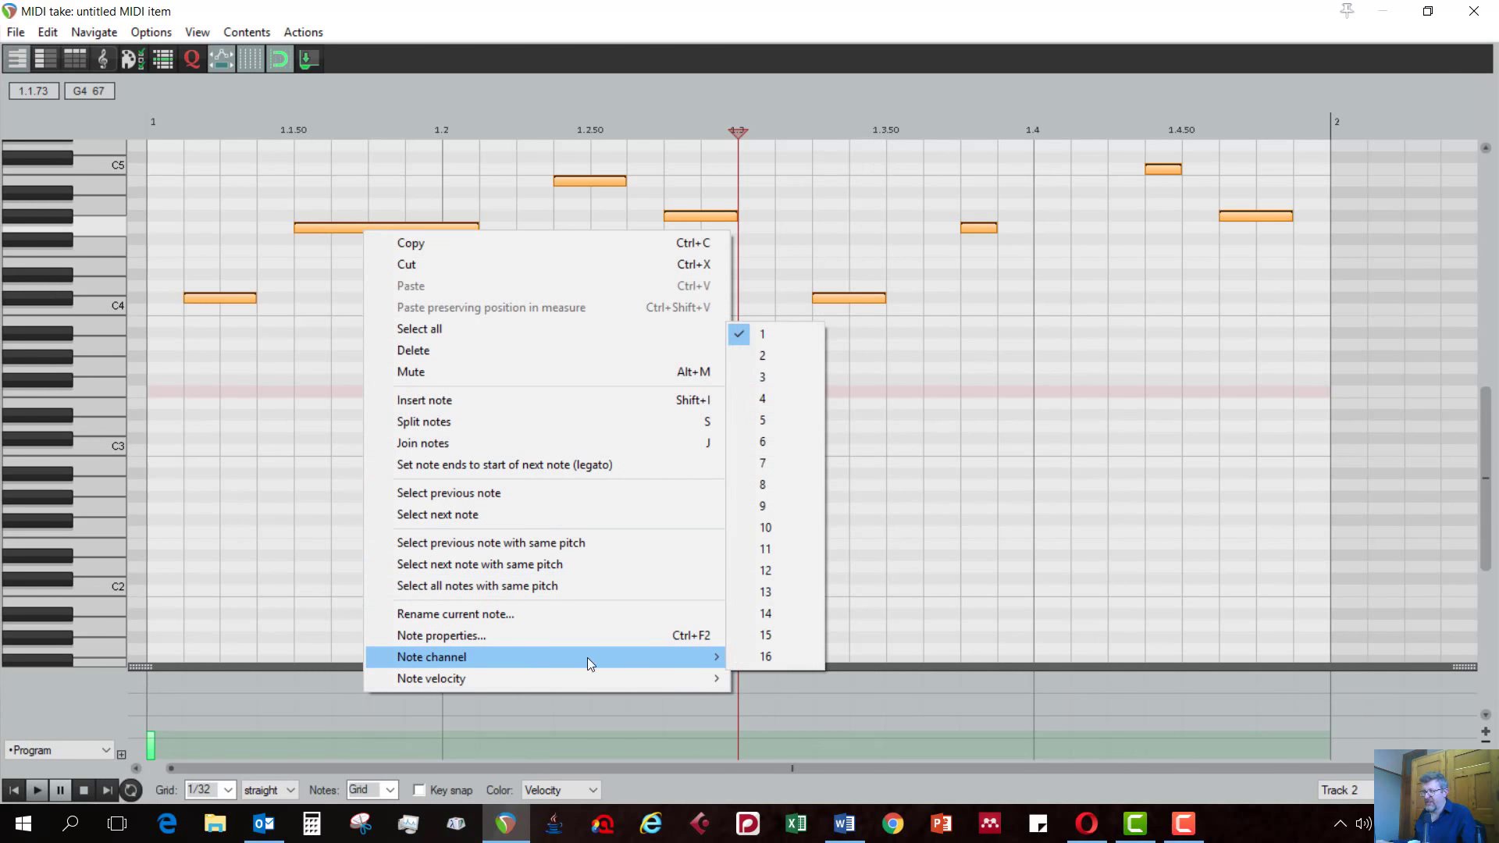
pyautogui.click(769, 355)
pyautogui.click(1475, 11)
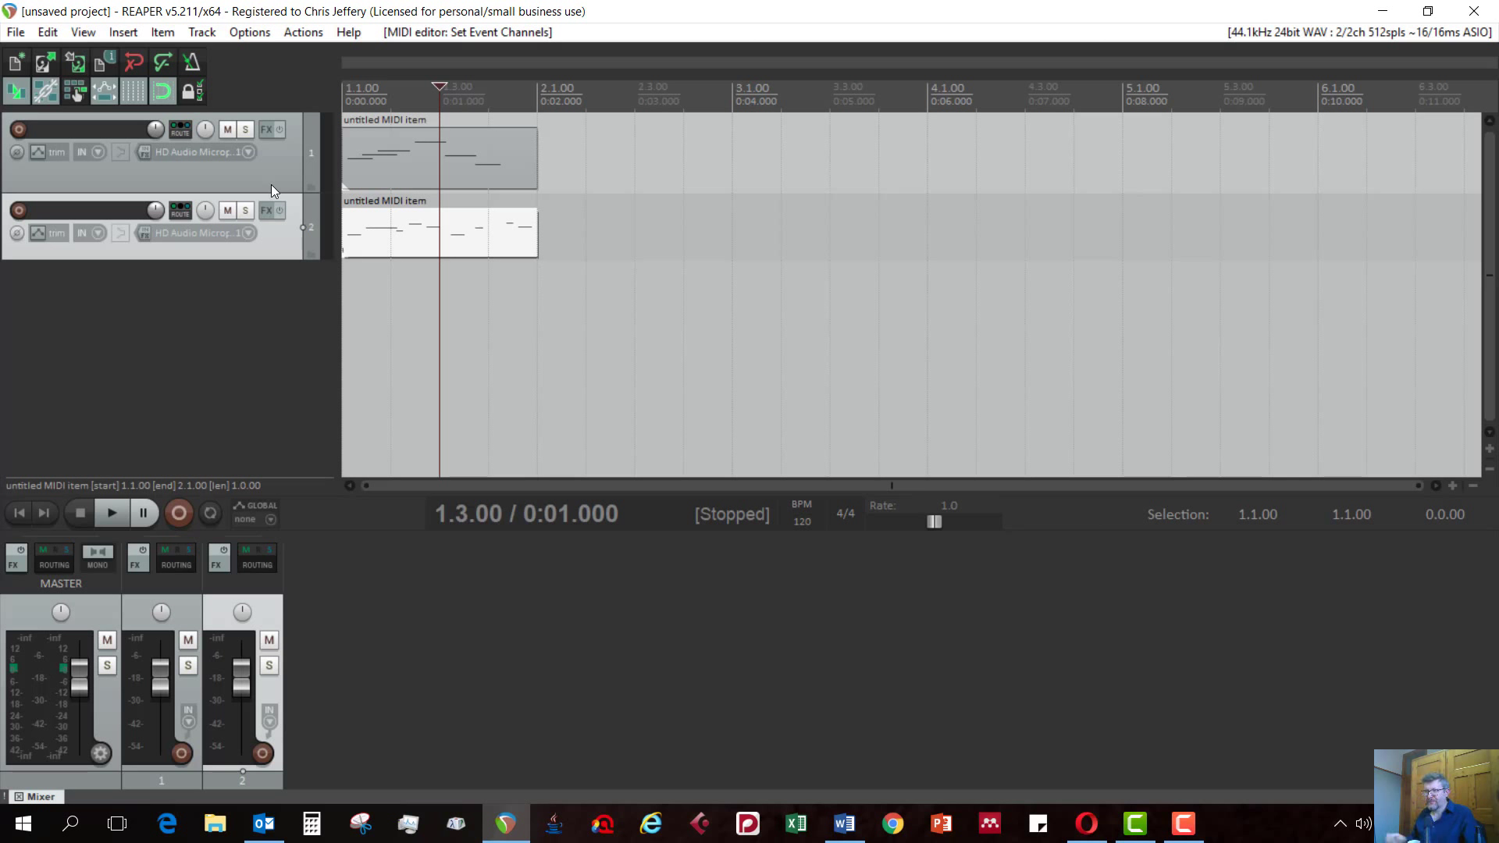
# Step: Play both tracks together from the project start, then stop
pyautogui.click(21, 518)
pyautogui.press('space')
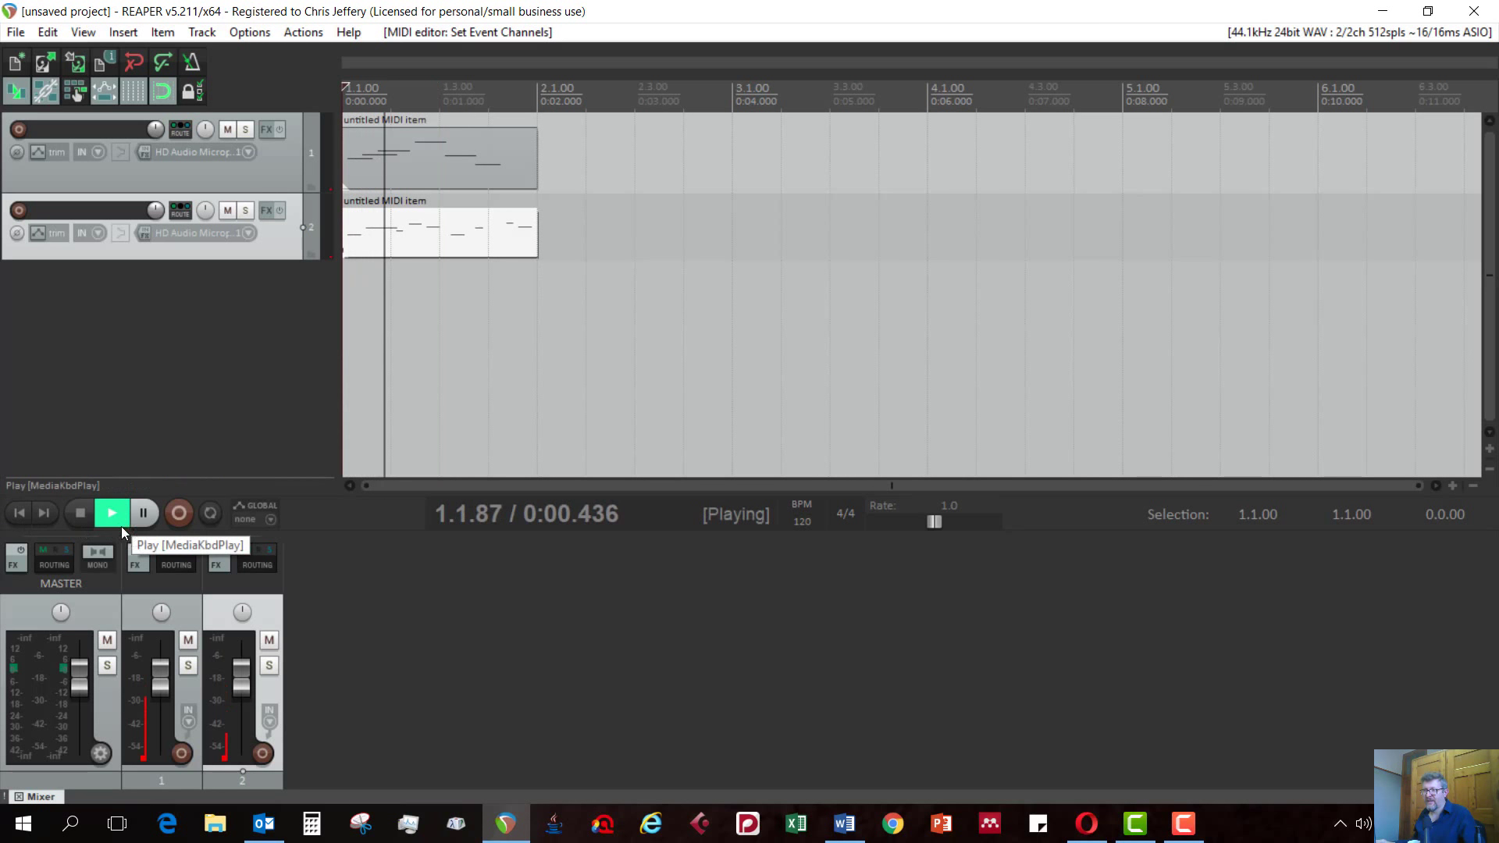
pyautogui.click(82, 513)
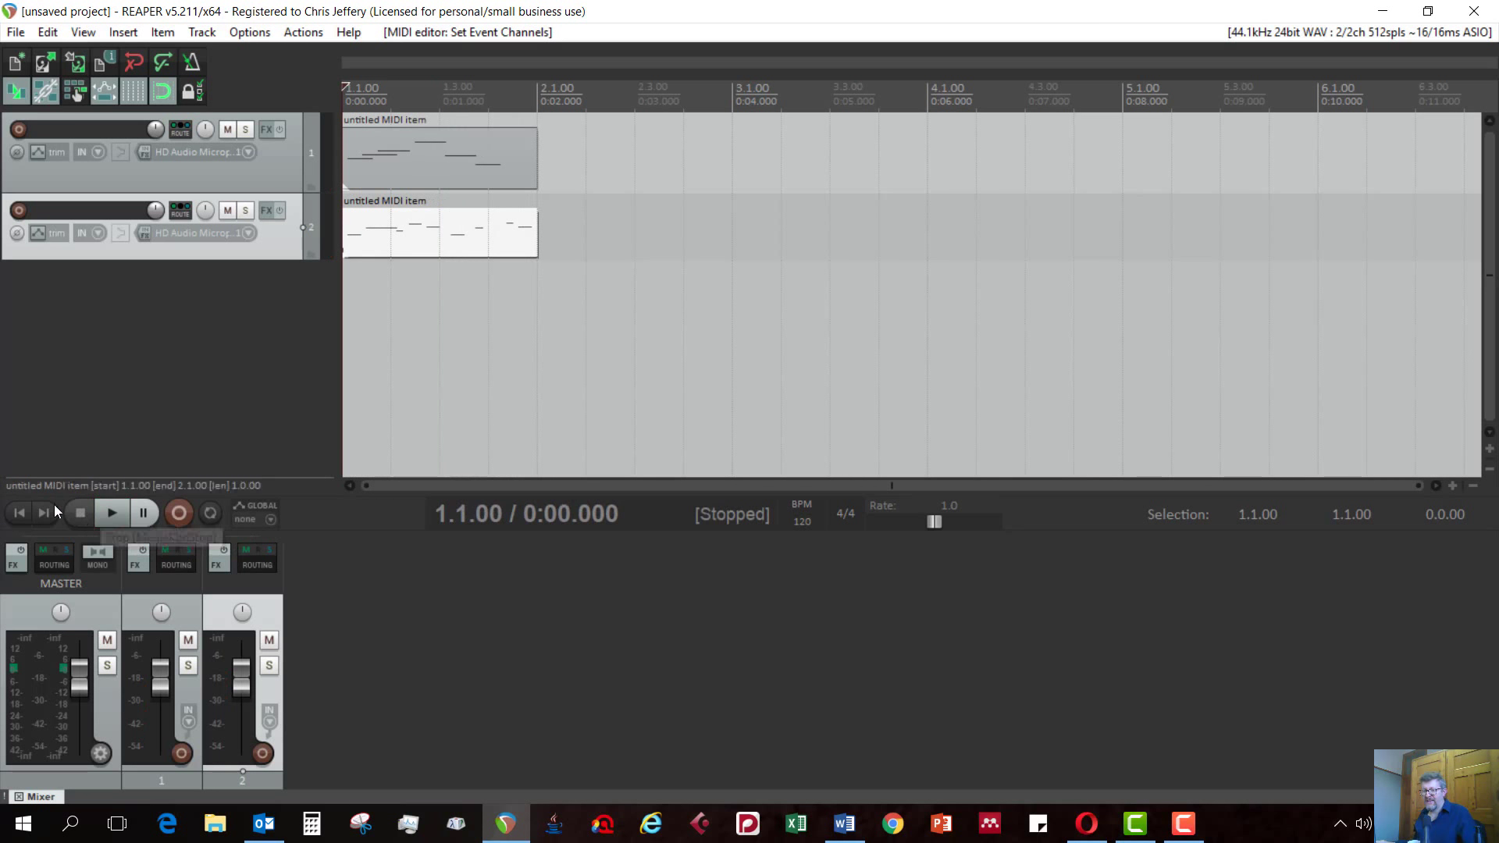
# Step: Briefly reopen track 1's MIDI item, then replay the project from the beginning and stop
pyautogui.doubleClick(393, 176)
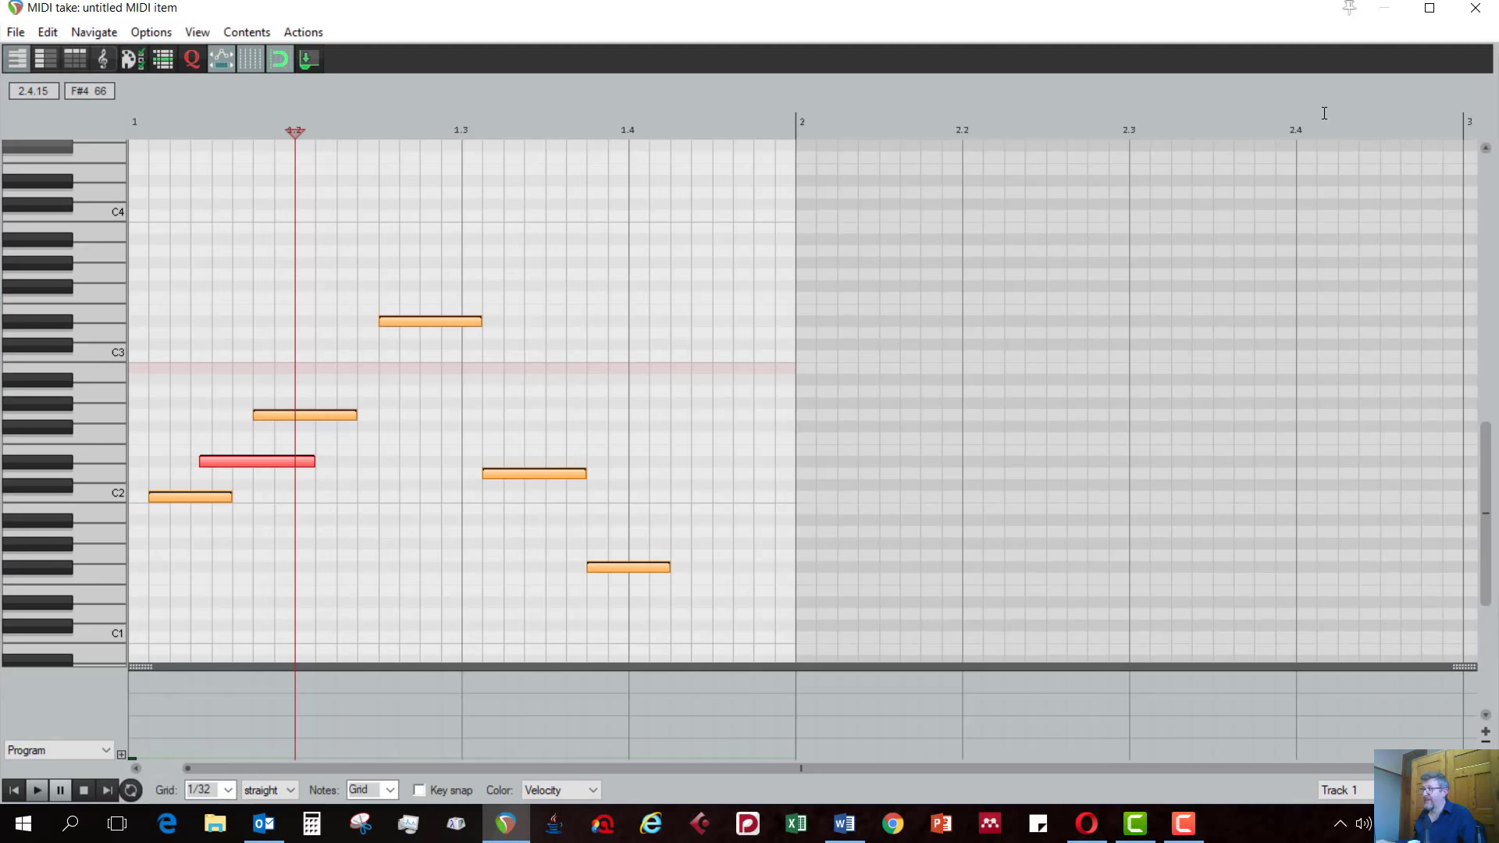
pyautogui.click(1476, 8)
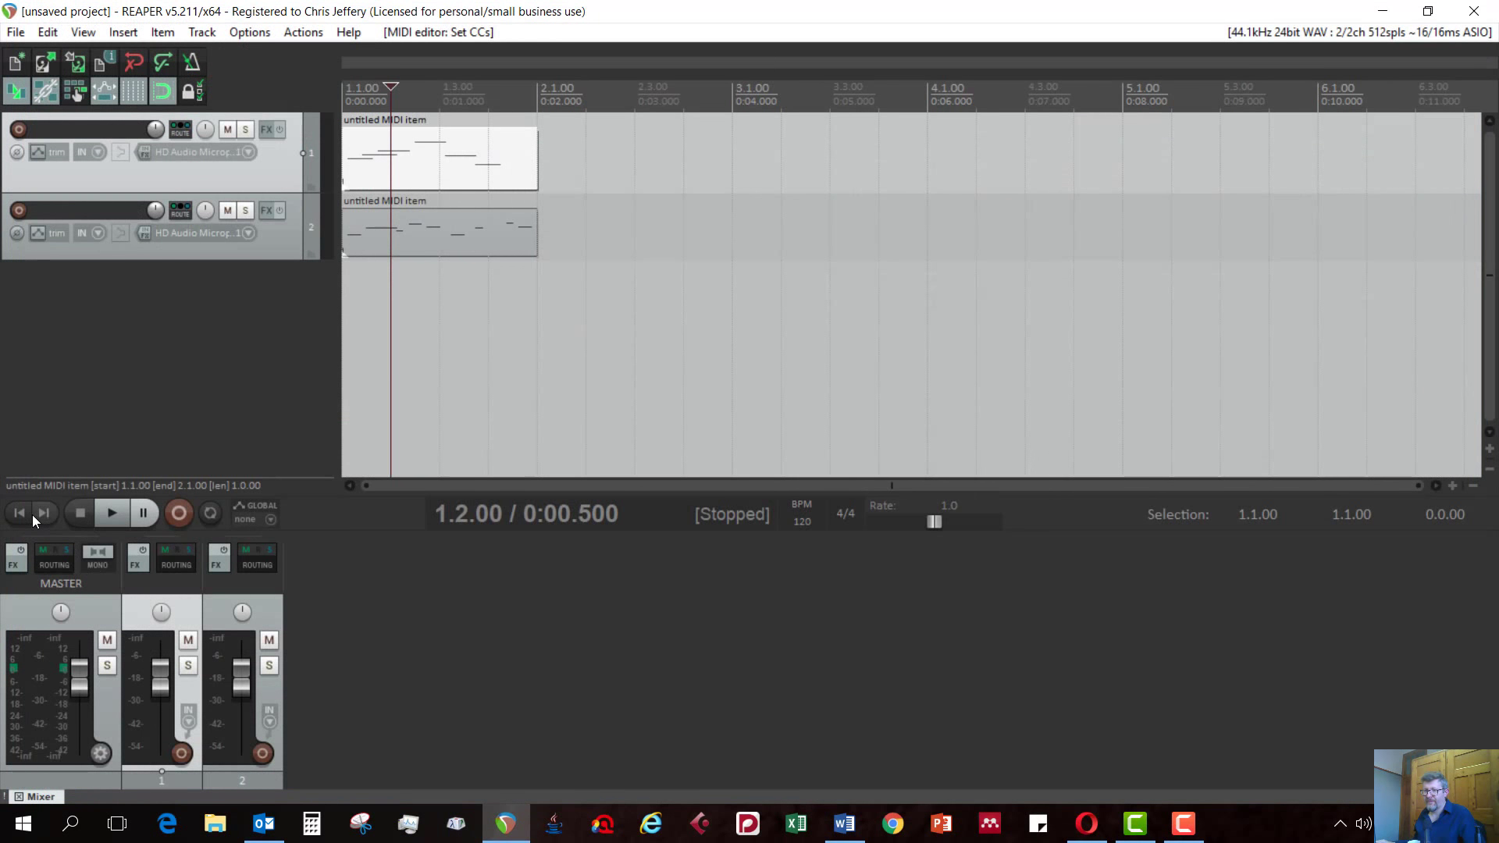
pyautogui.click(31, 514)
pyautogui.click(111, 516)
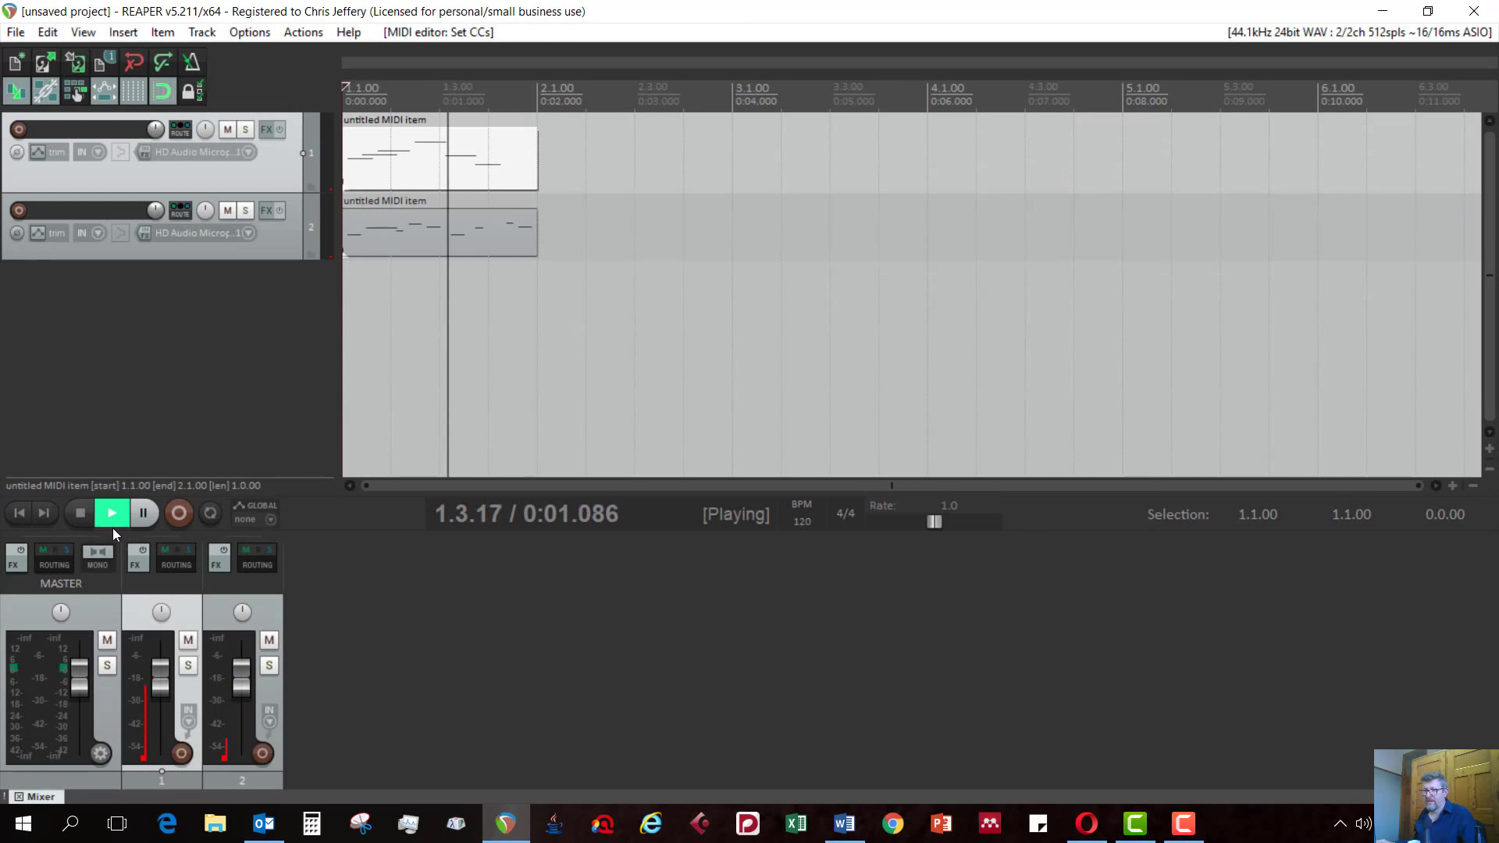
pyautogui.click(73, 527)
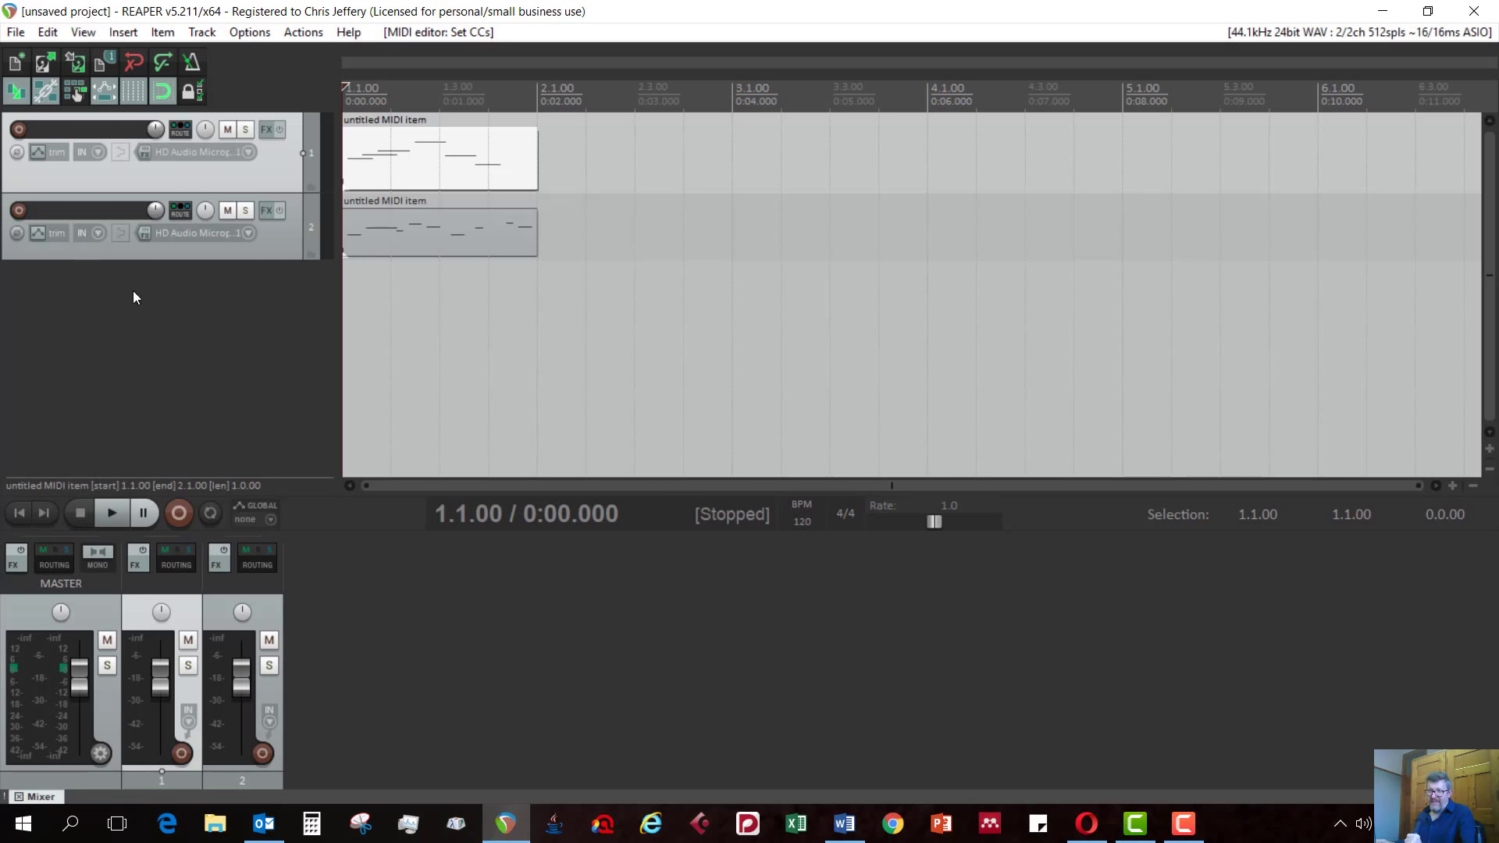
# Step: Export the project MIDI as a multitrack file named TestExport.mid
pyautogui.click(16, 32)
pyautogui.click(15, 32)
pyautogui.click(16, 32)
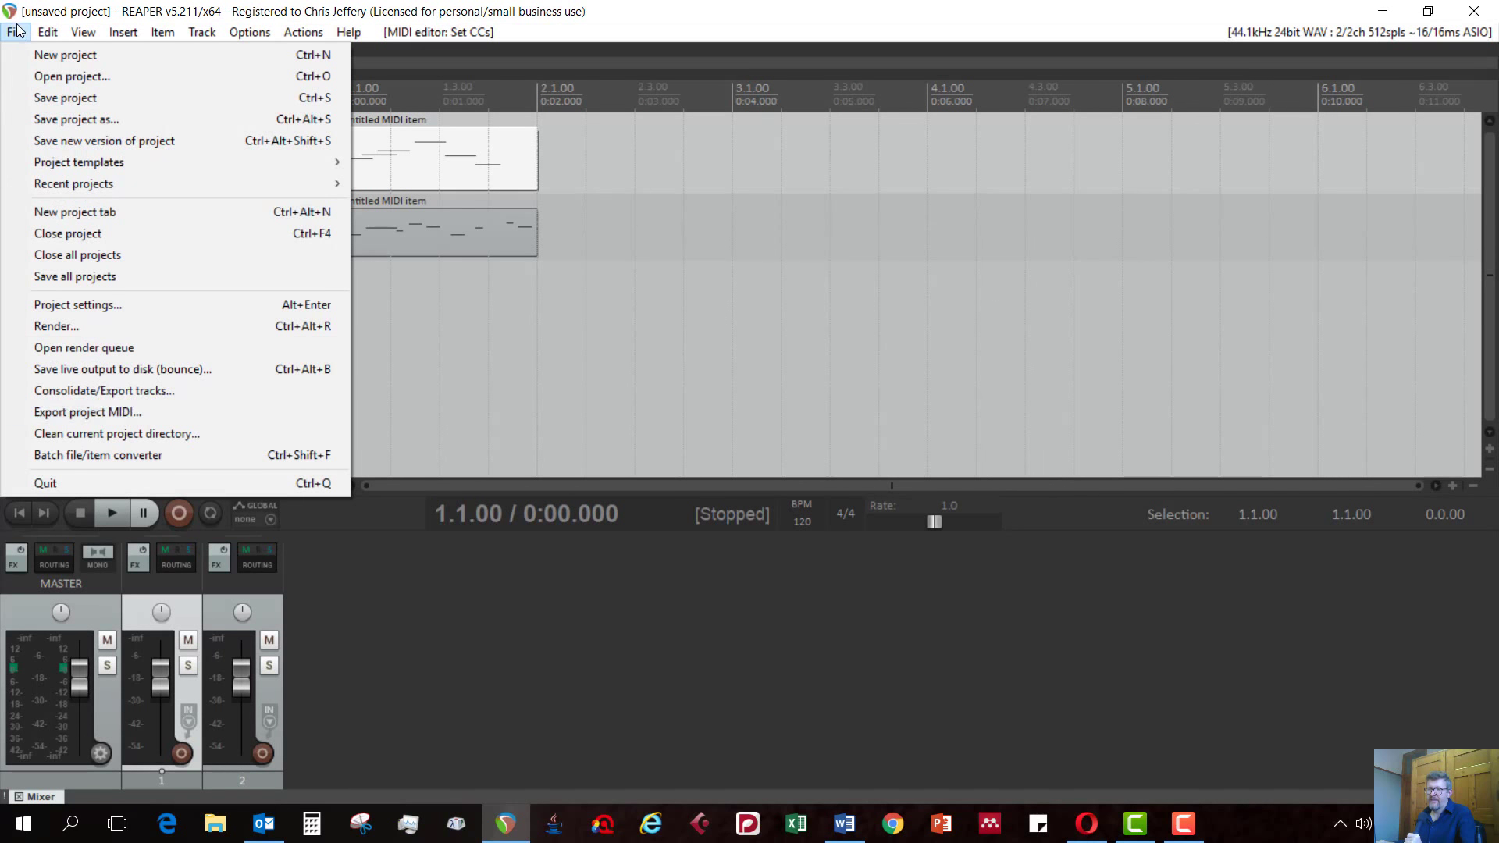
pyautogui.click(100, 414)
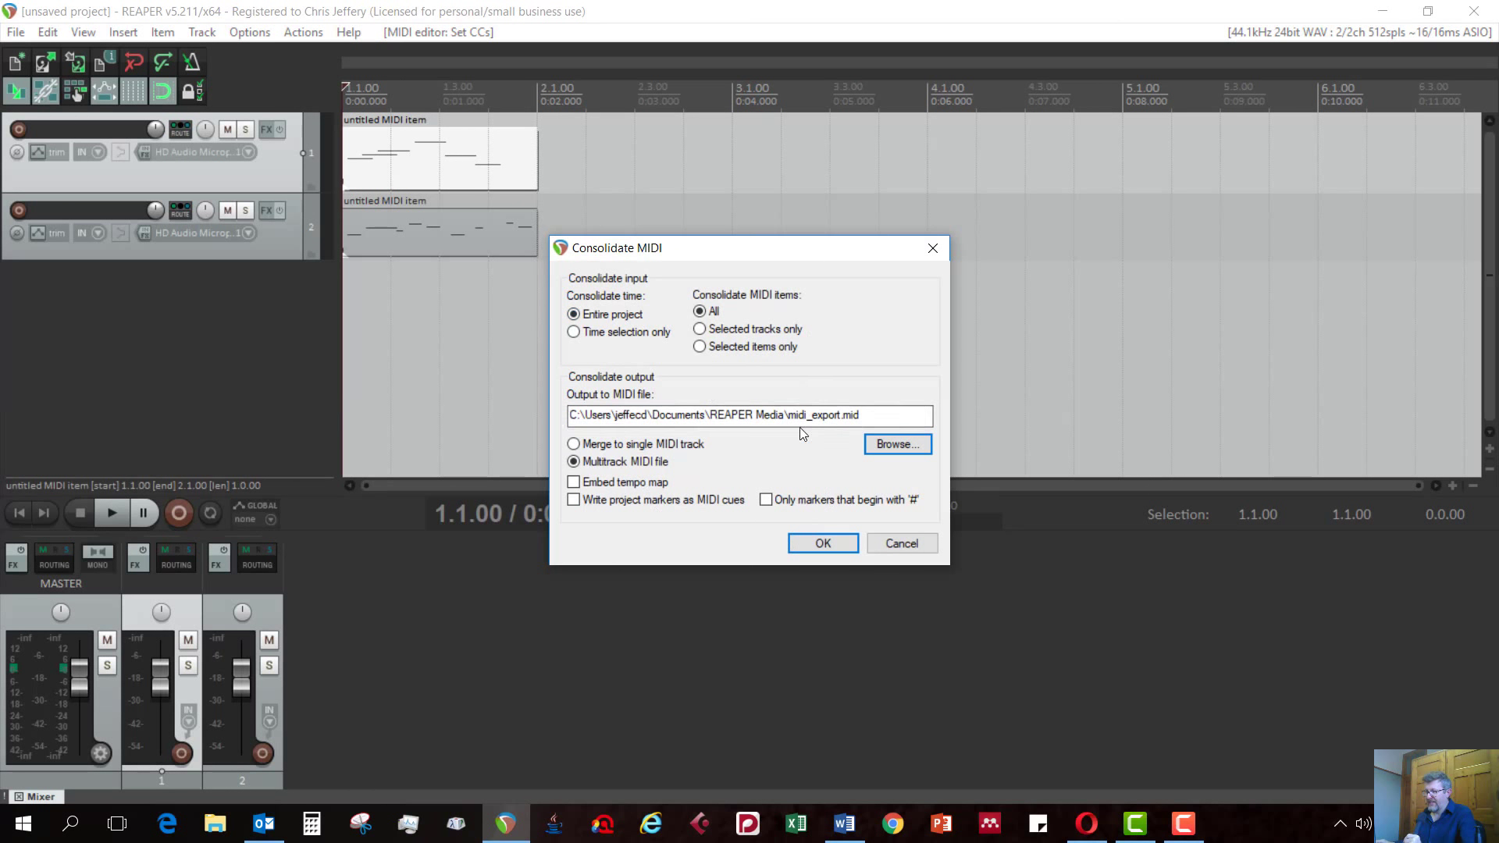
pyautogui.moveTo(789, 416); pyautogui.dragTo(838, 424)
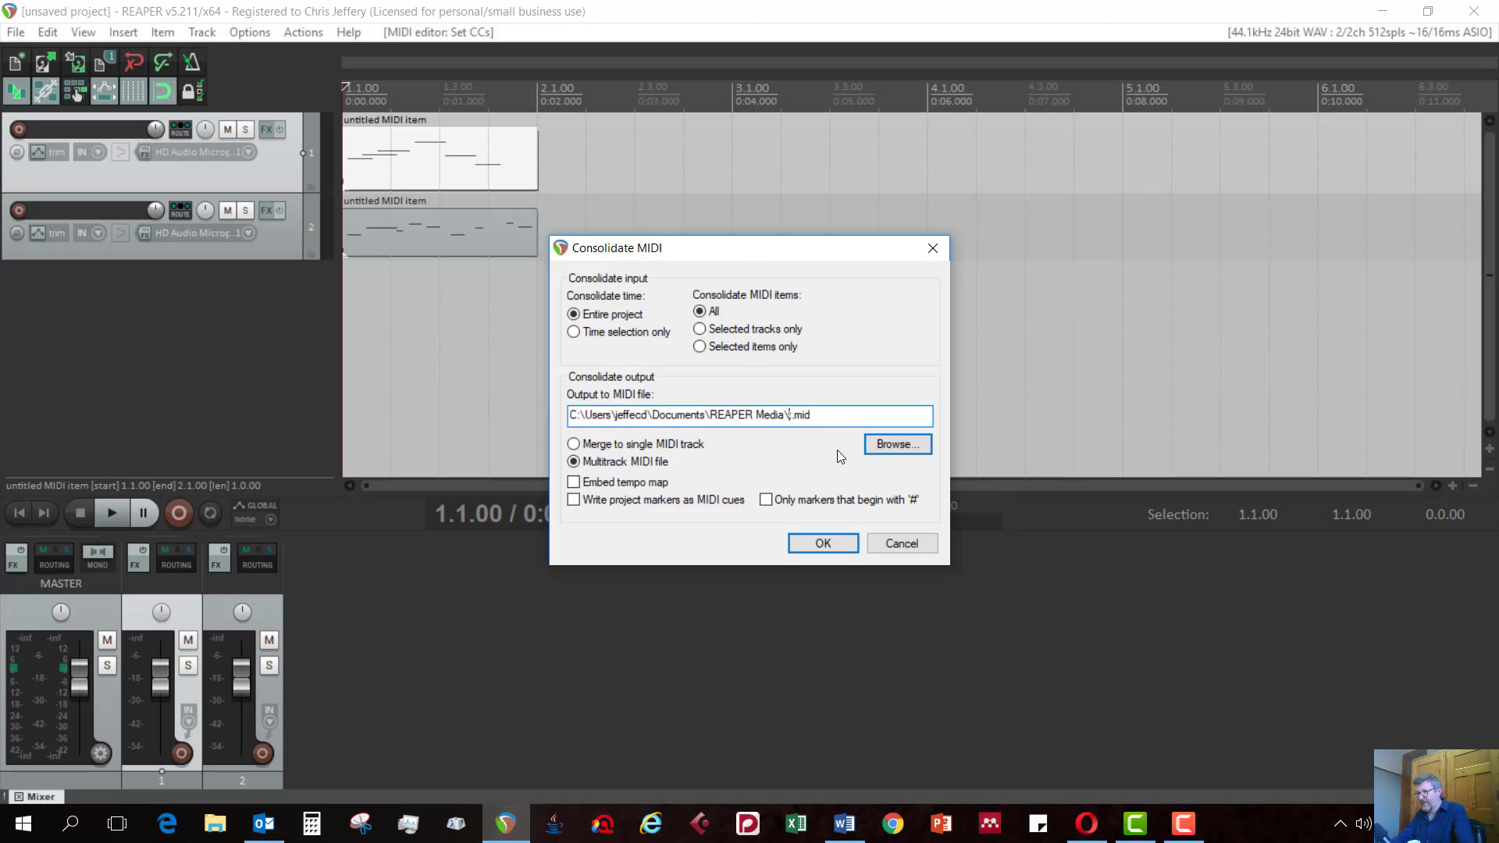
pyautogui.write('tExport')
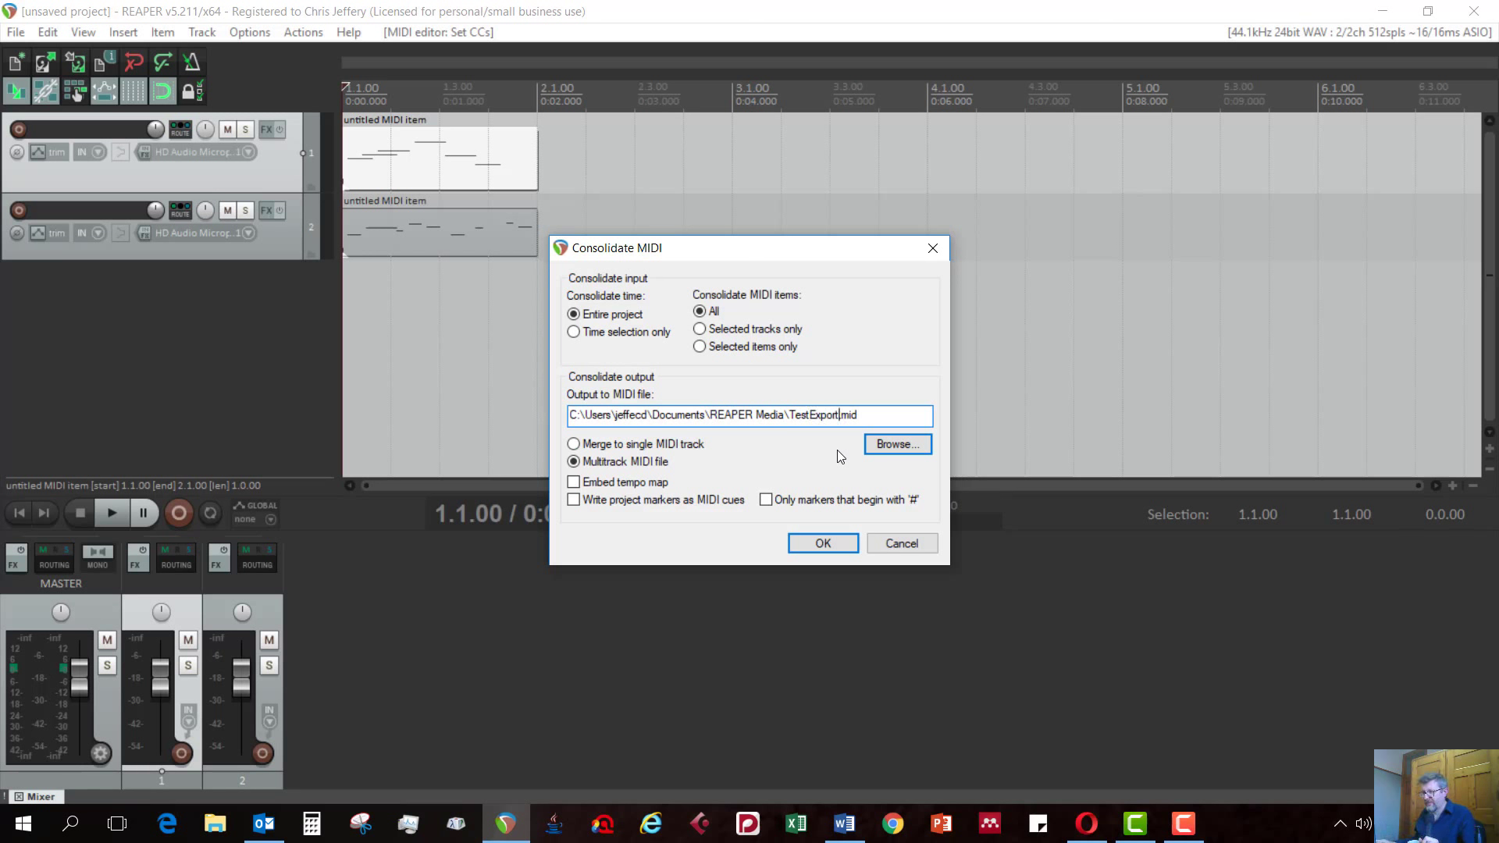
pyautogui.click(821, 545)
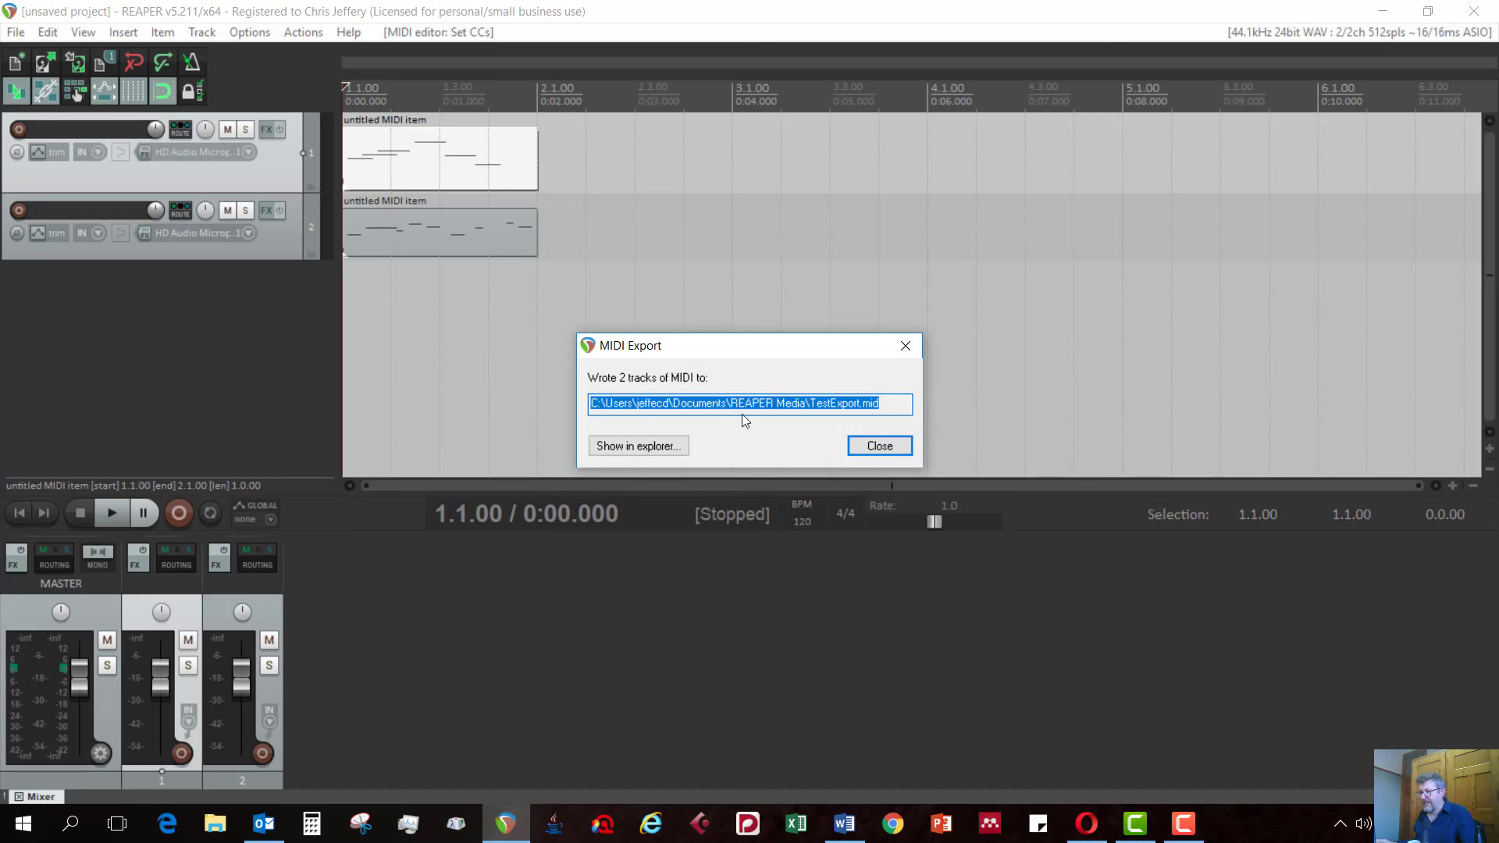
# Step: Locate TestExport in the REAPER Media folder, play it in the media player, then return to REAPER
pyautogui.click(644, 448)
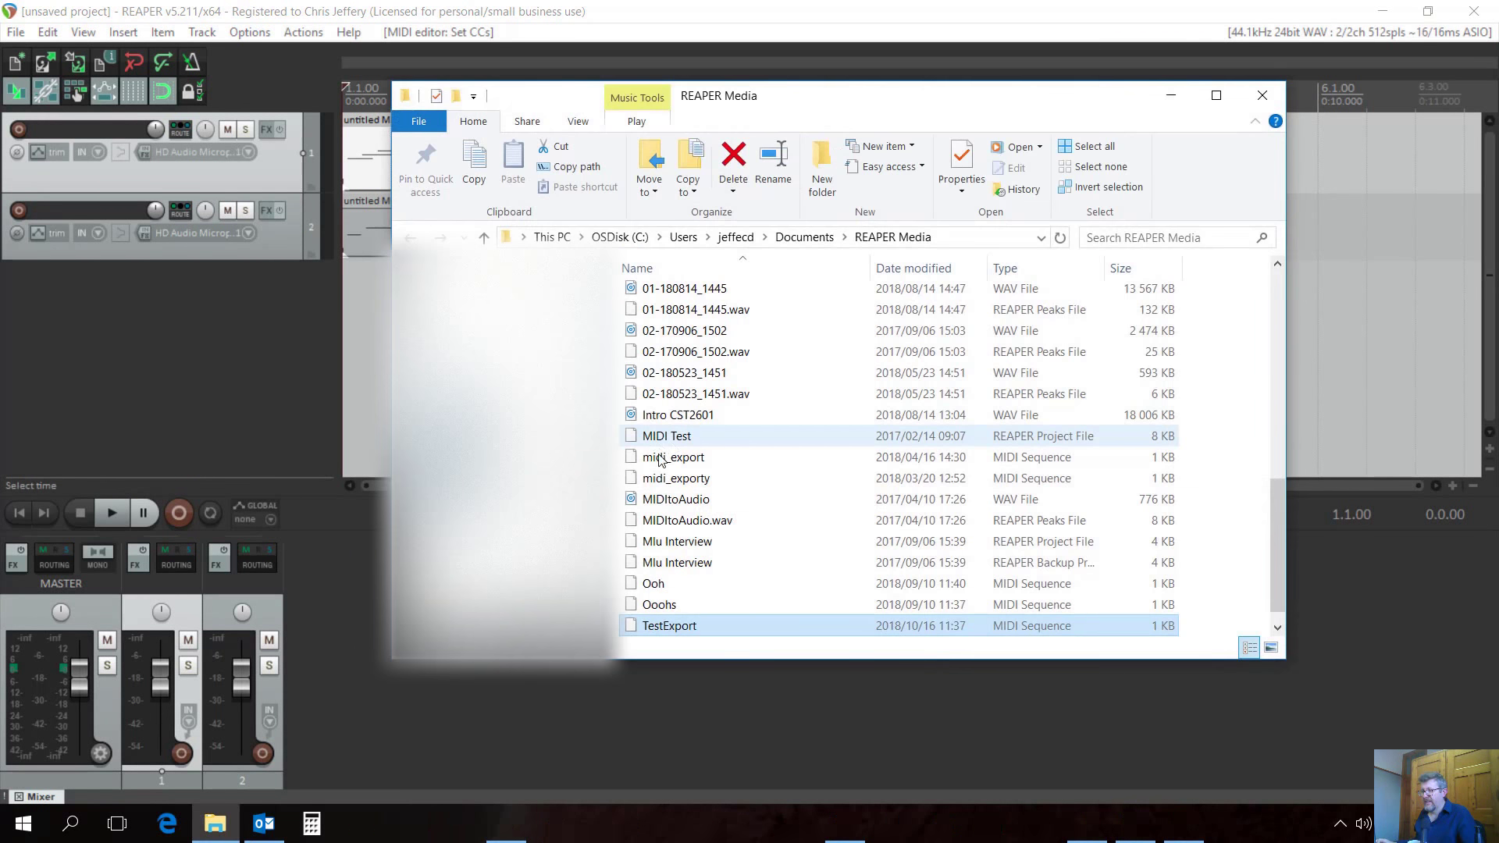
pyautogui.scroll(-1, 683, 634)
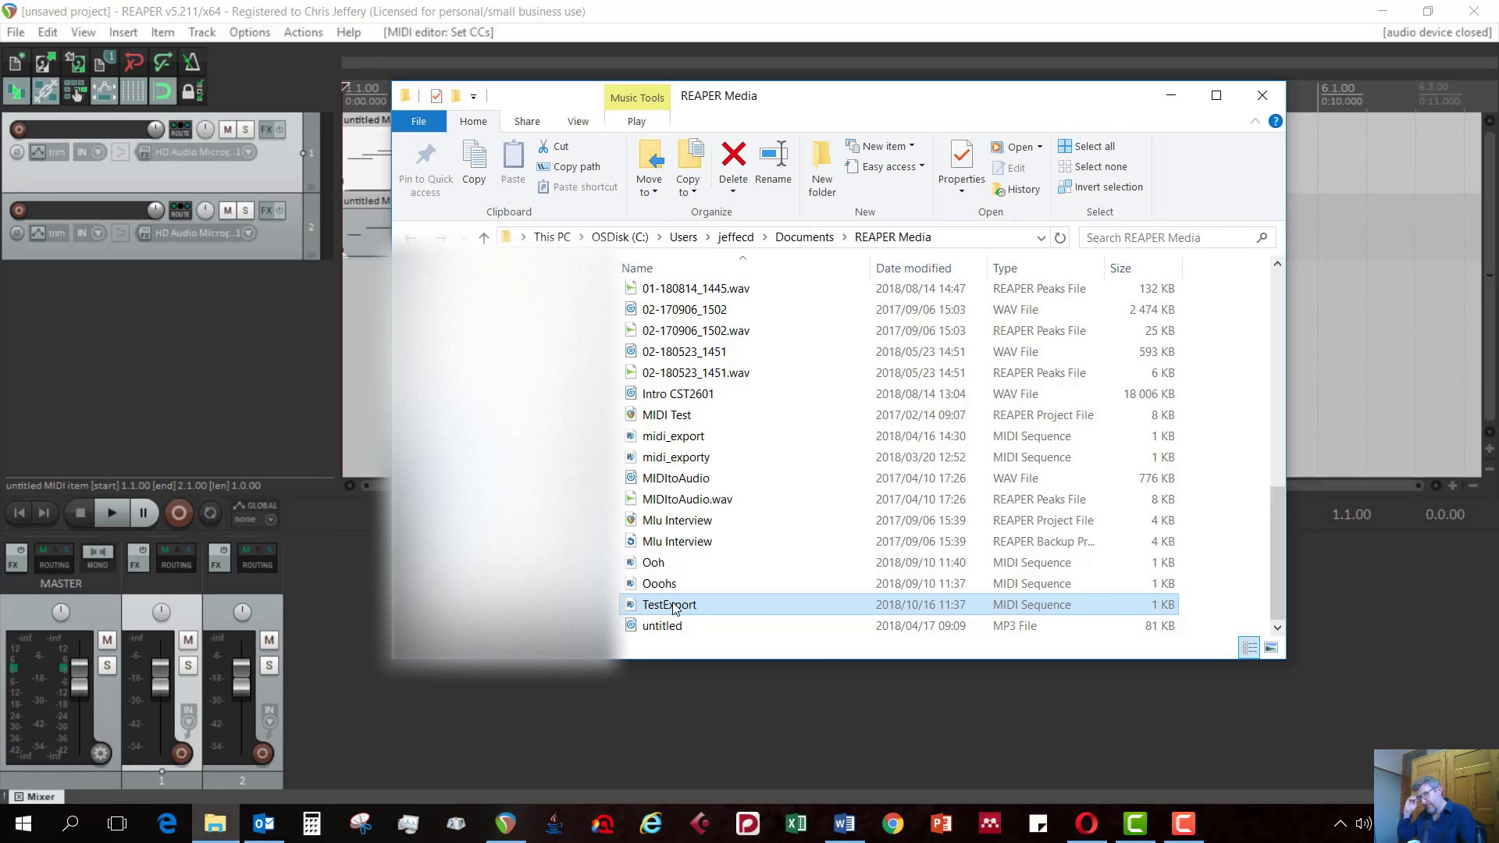
pyautogui.doubleClick(674, 608)
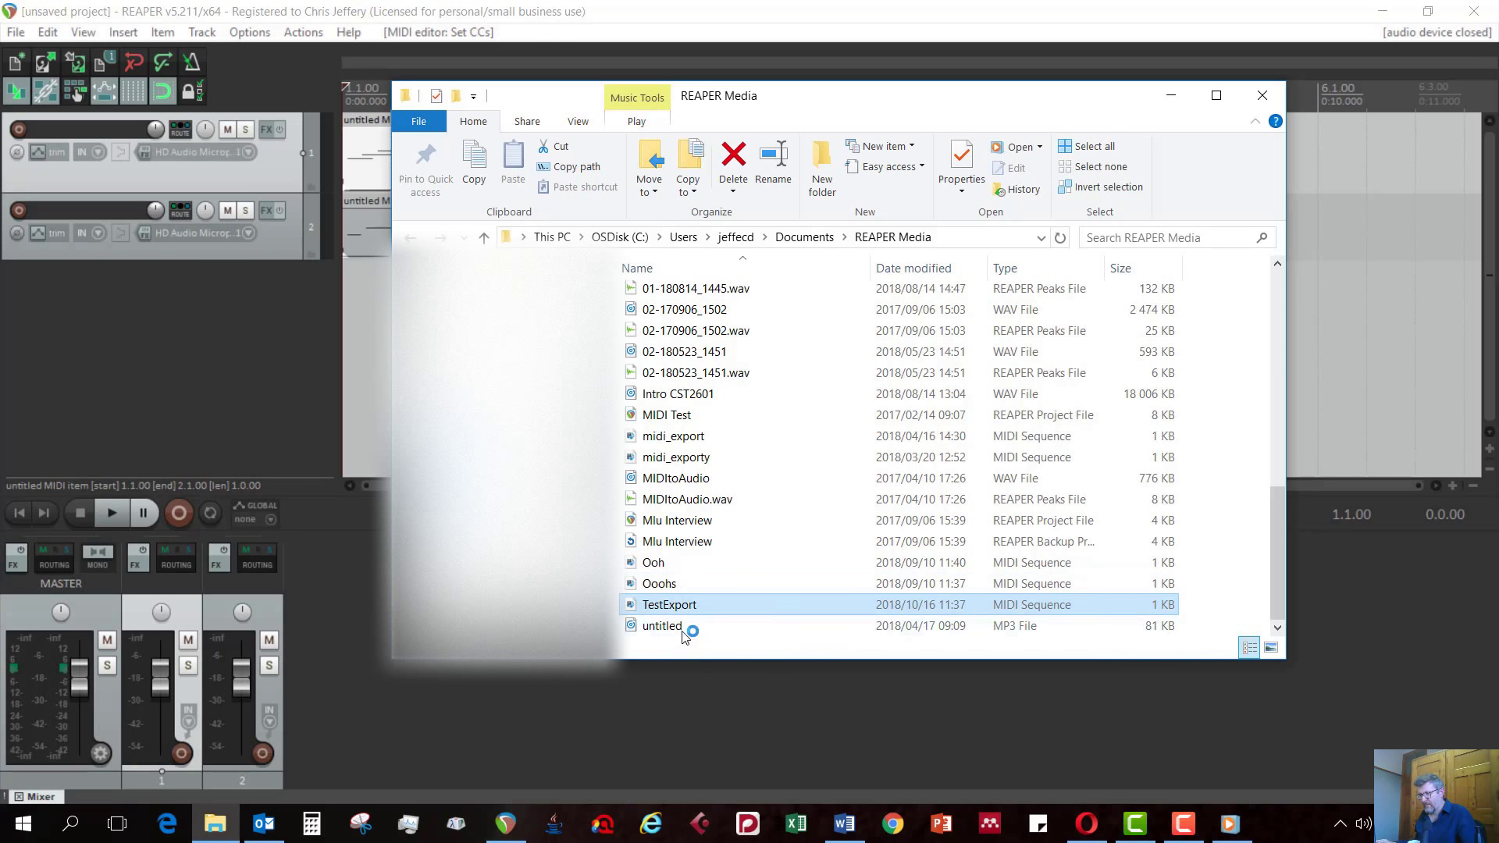
pyautogui.click(1232, 827)
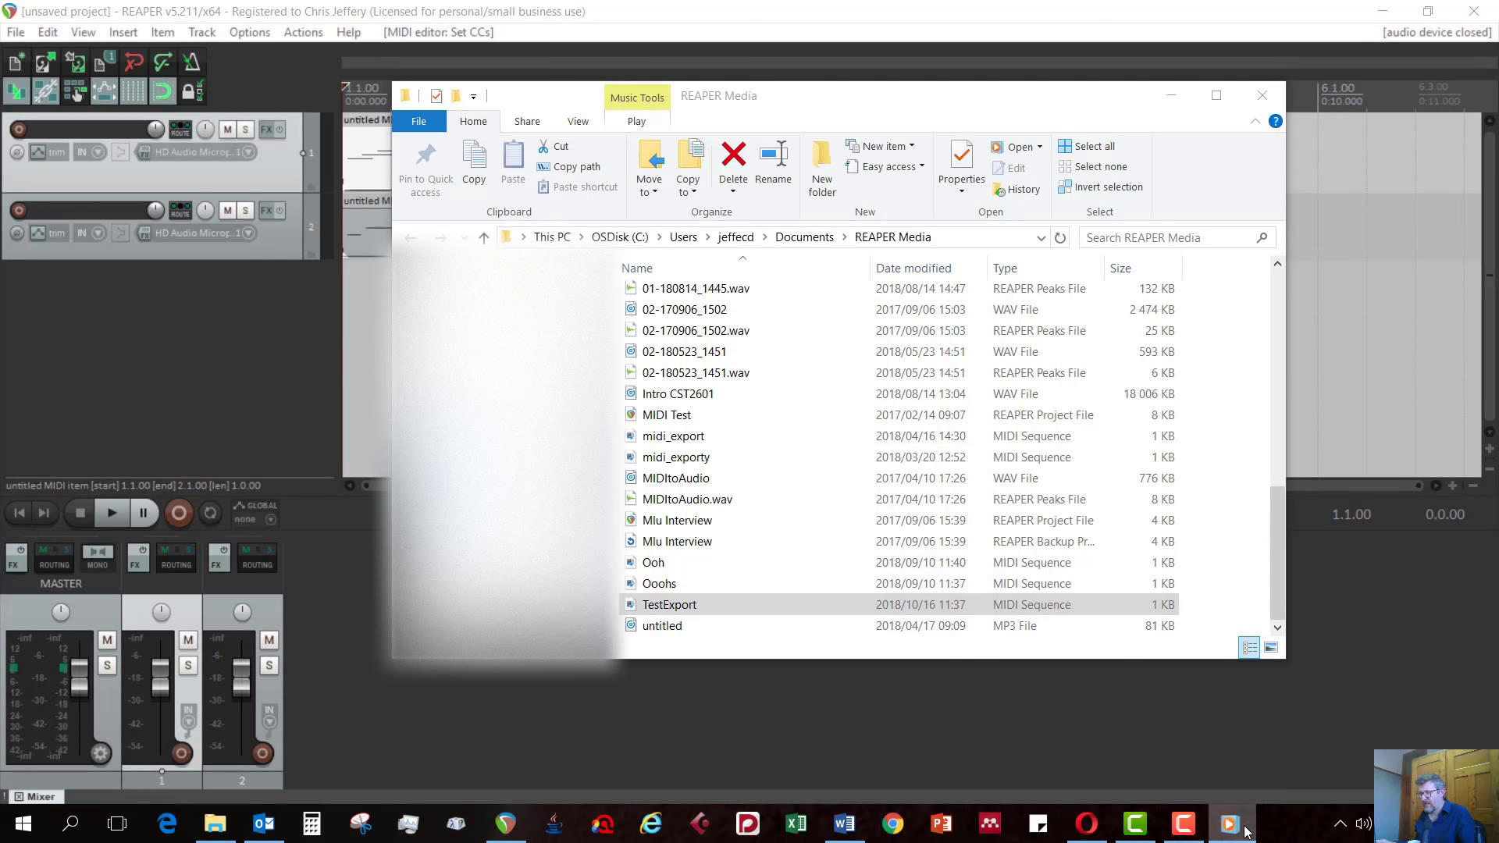
pyautogui.click(1232, 828)
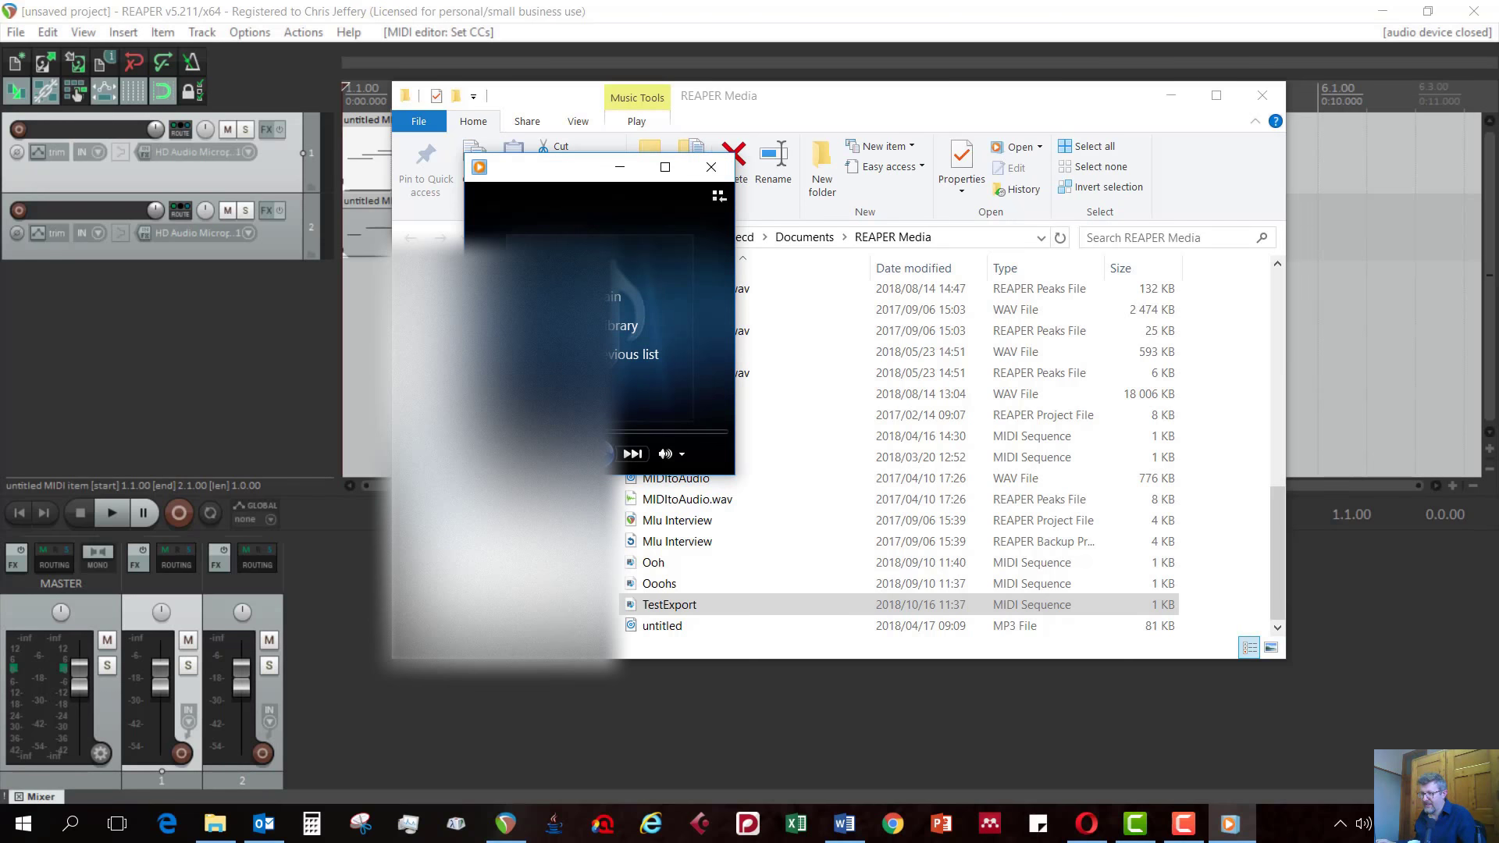
pyautogui.click(706, 167)
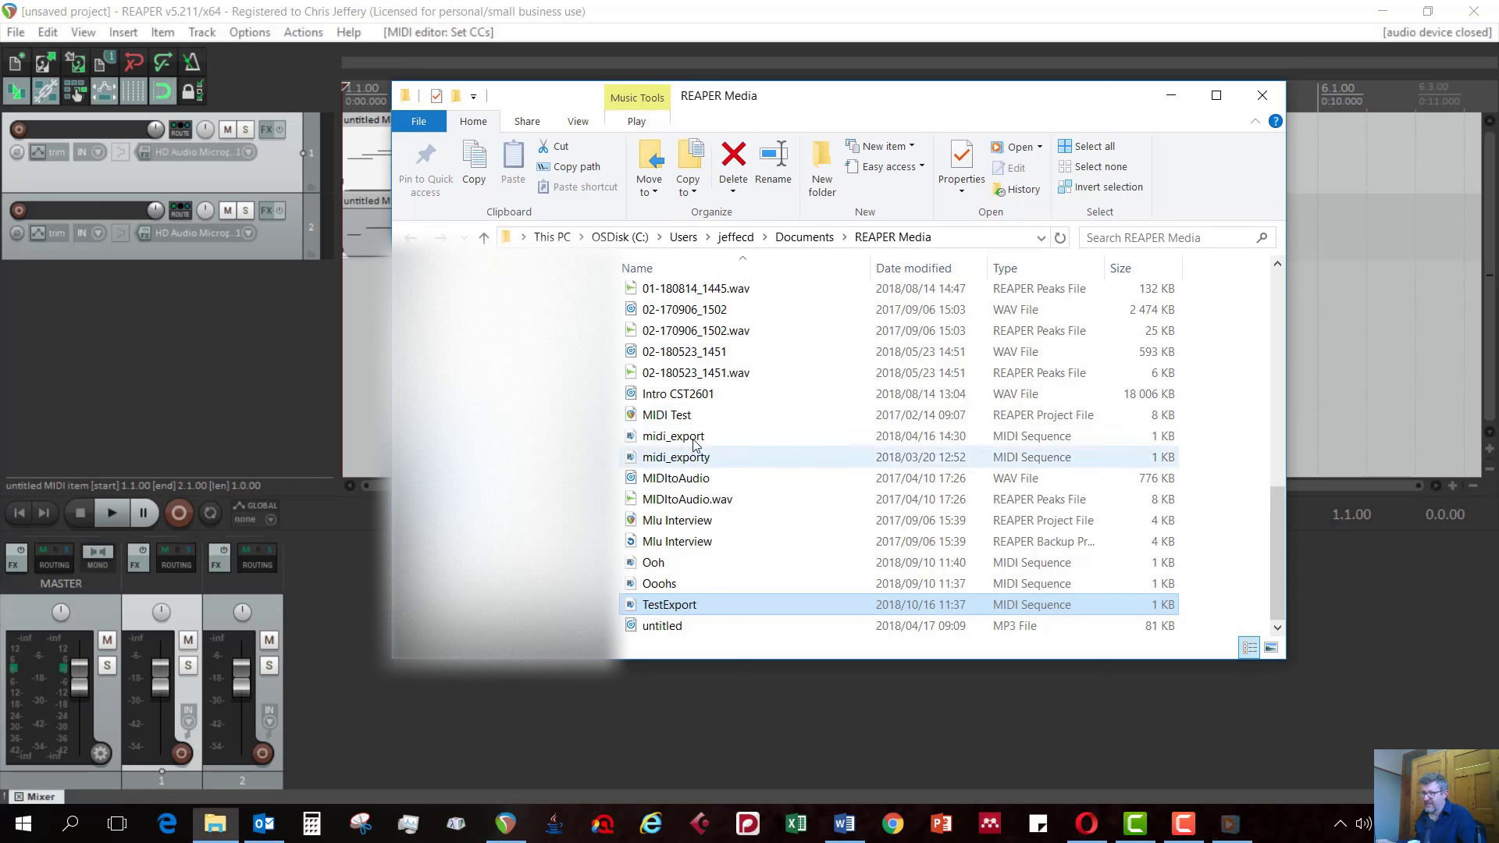
pyautogui.click(1170, 95)
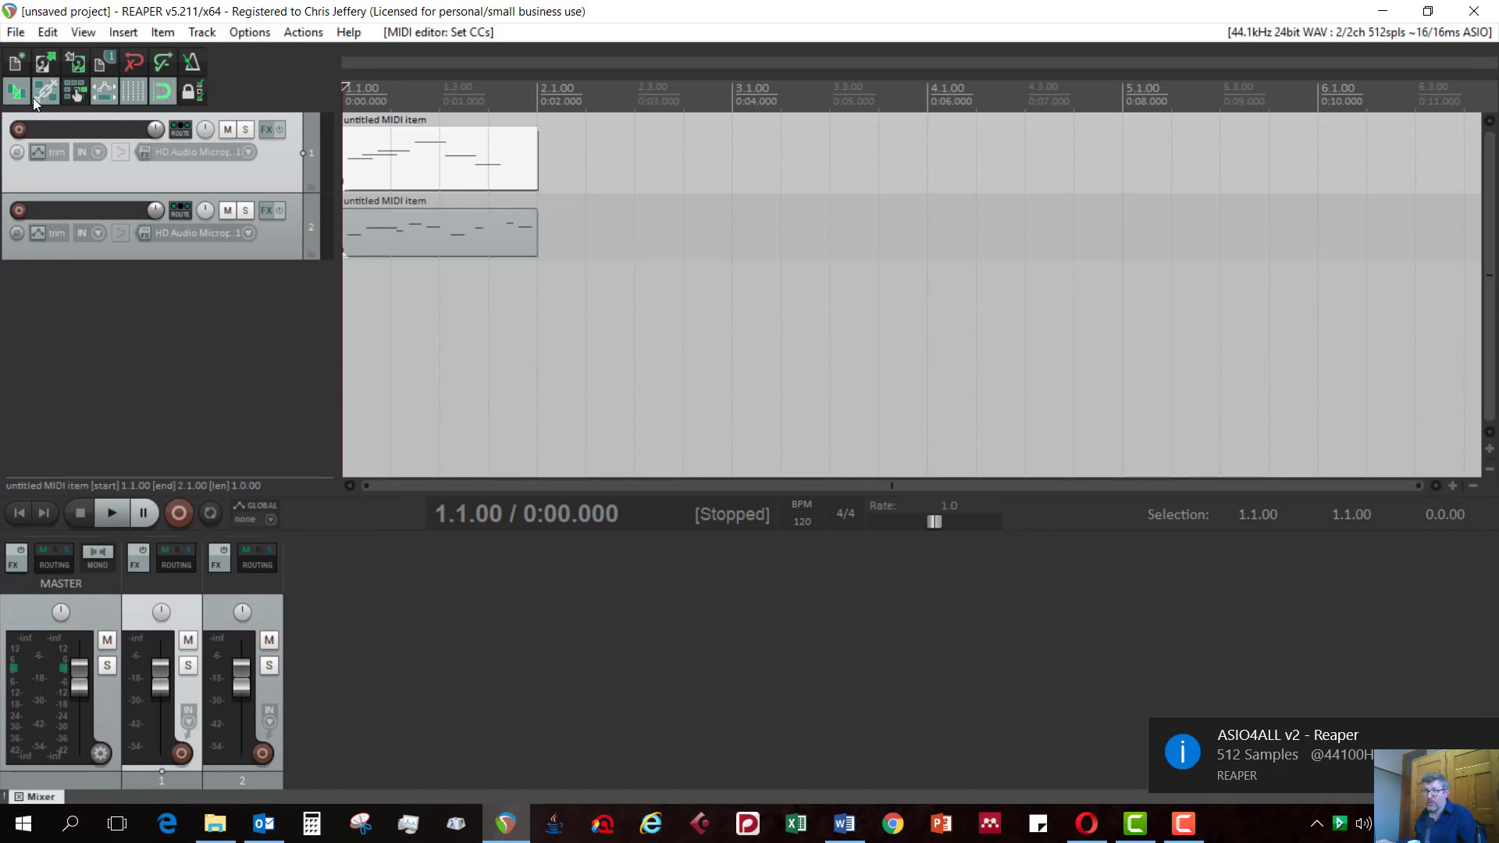
# Step: Reset the master volume to 0.00dB and open track 1's MIDI item in the editor
pyautogui.click(18, 31)
pyautogui.click(17, 32)
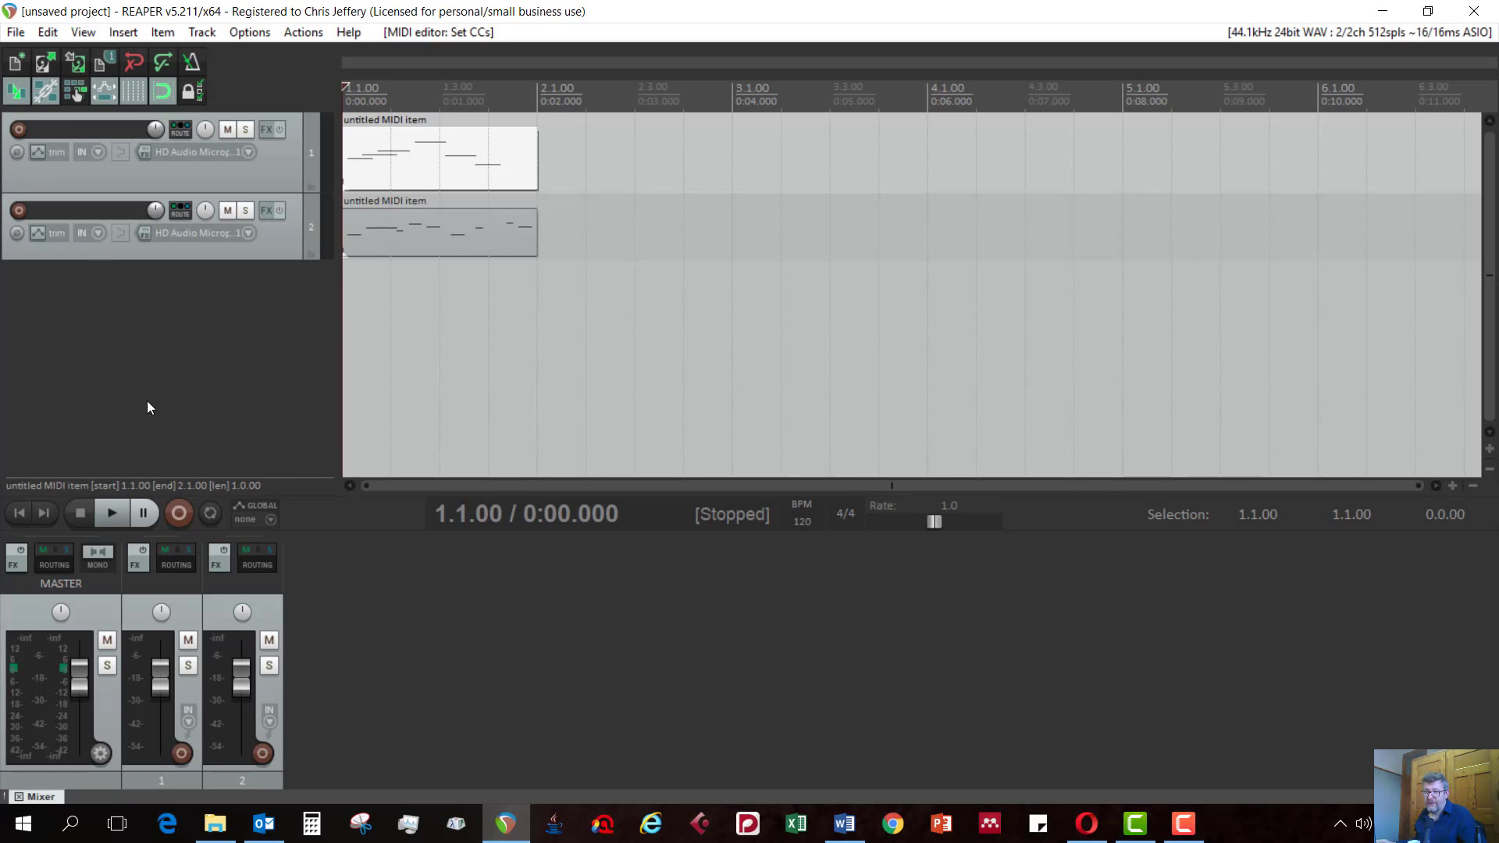
pyautogui.moveTo(79, 685)
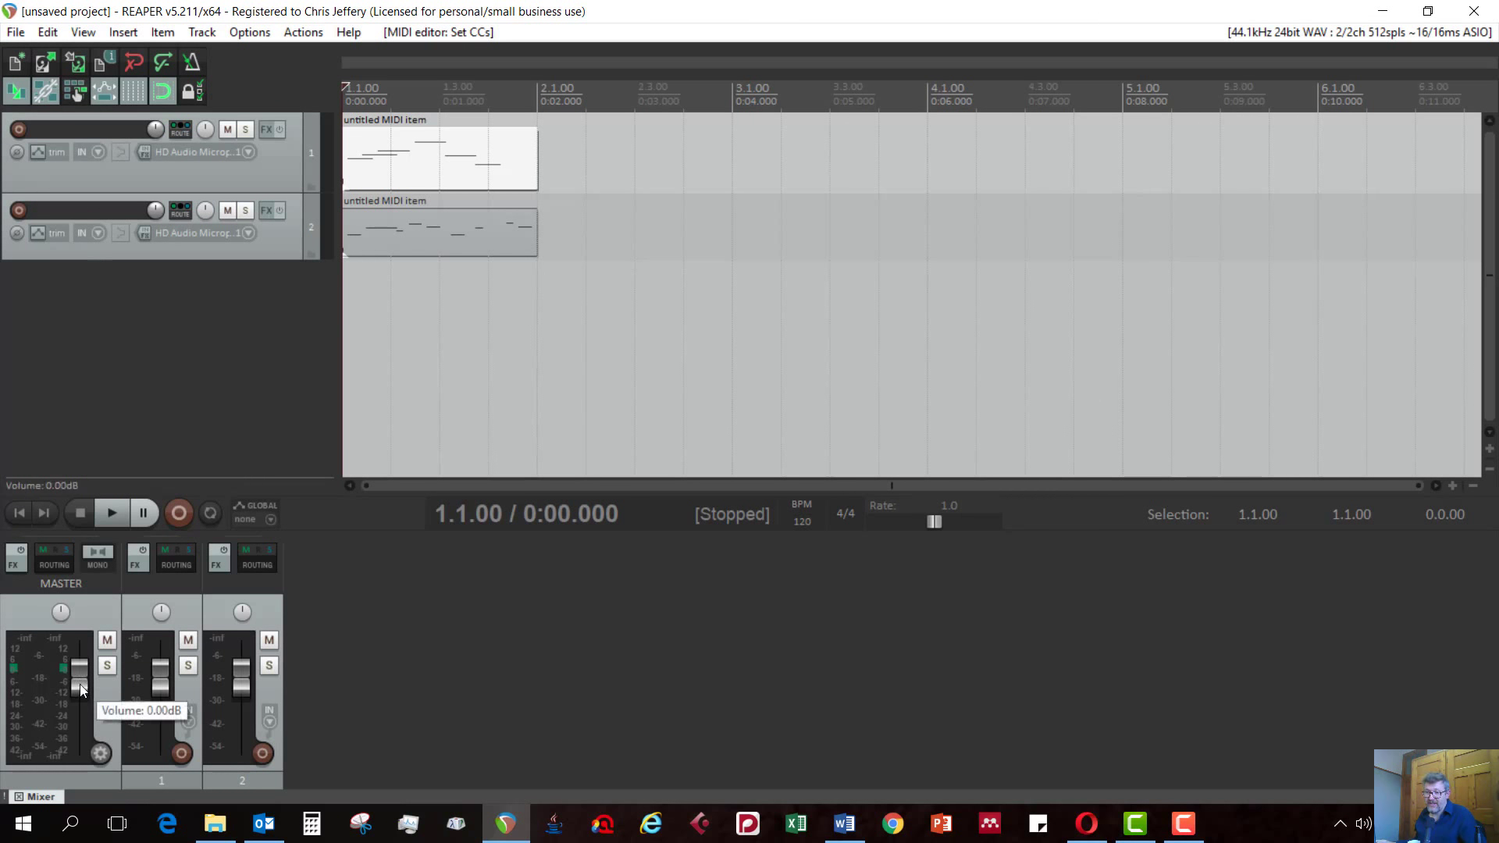
pyautogui.moveTo(80, 686)
pyautogui.mouseDown()
pyautogui.moveTo(83, 730)
pyautogui.moveTo(71, 667)
pyautogui.moveTo(70, 708)
pyautogui.moveTo(73, 683)
pyautogui.mouseUp()
pyautogui.doubleClick(71, 681)
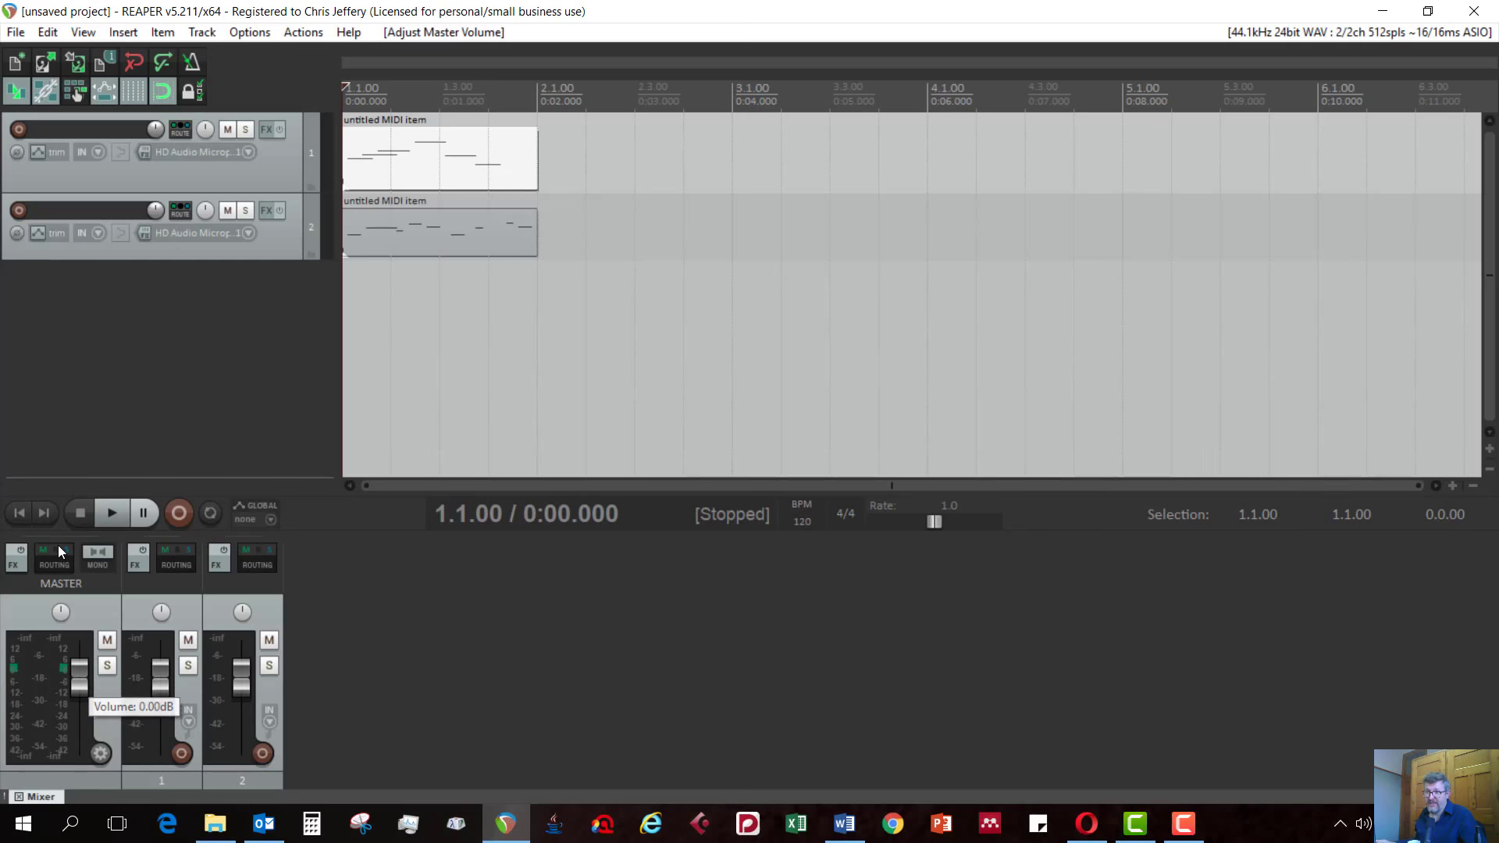
pyautogui.click(391, 177)
pyautogui.doubleClick(348, 146)
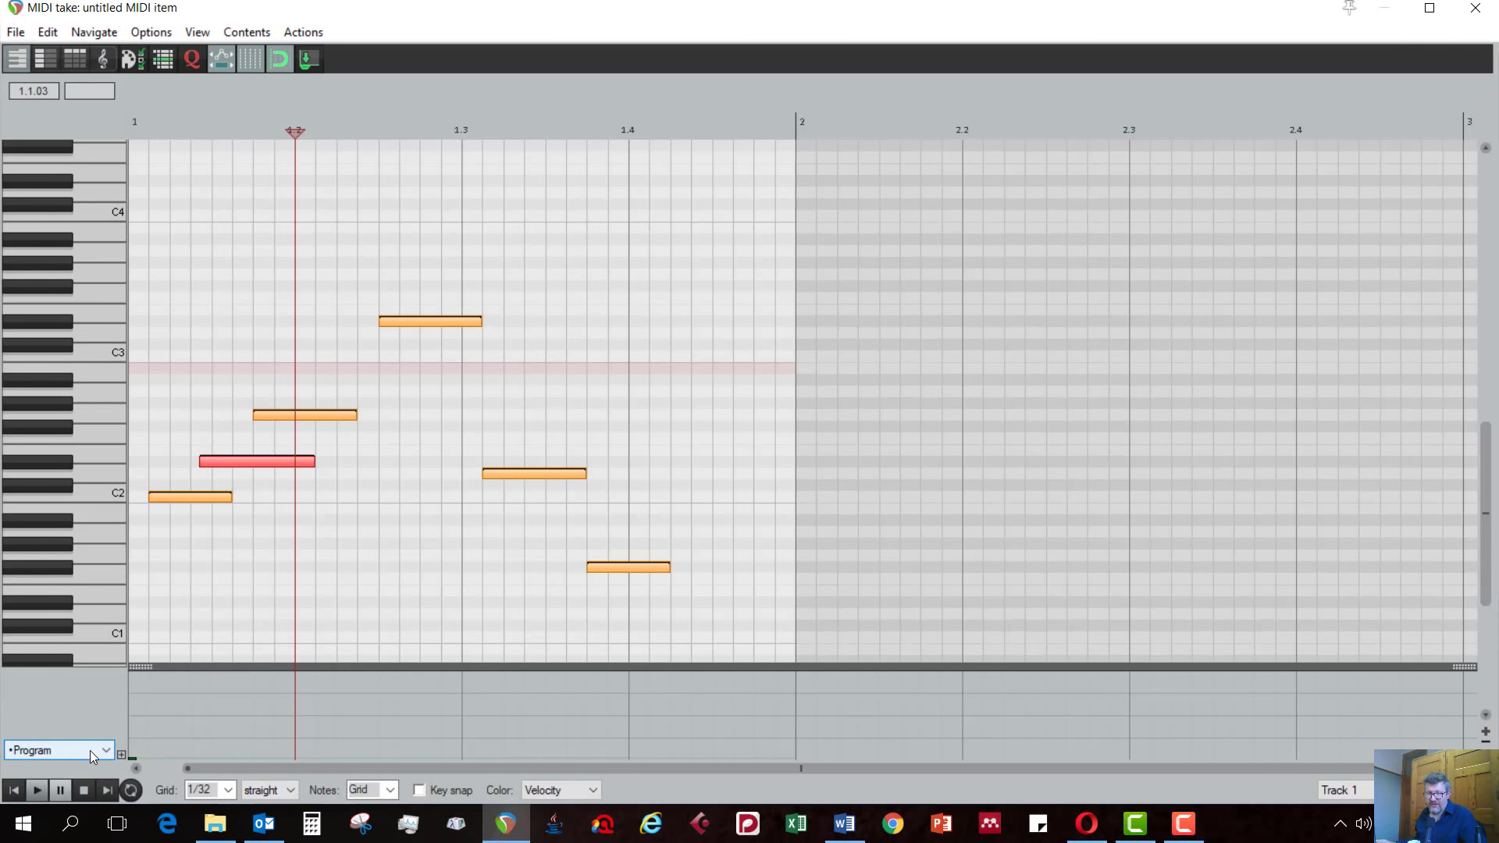
# Step: Draw CC curves in the 07 Volume, 11 Expression and 10 Pan Position lanes across bar 1
pyautogui.click(90, 752)
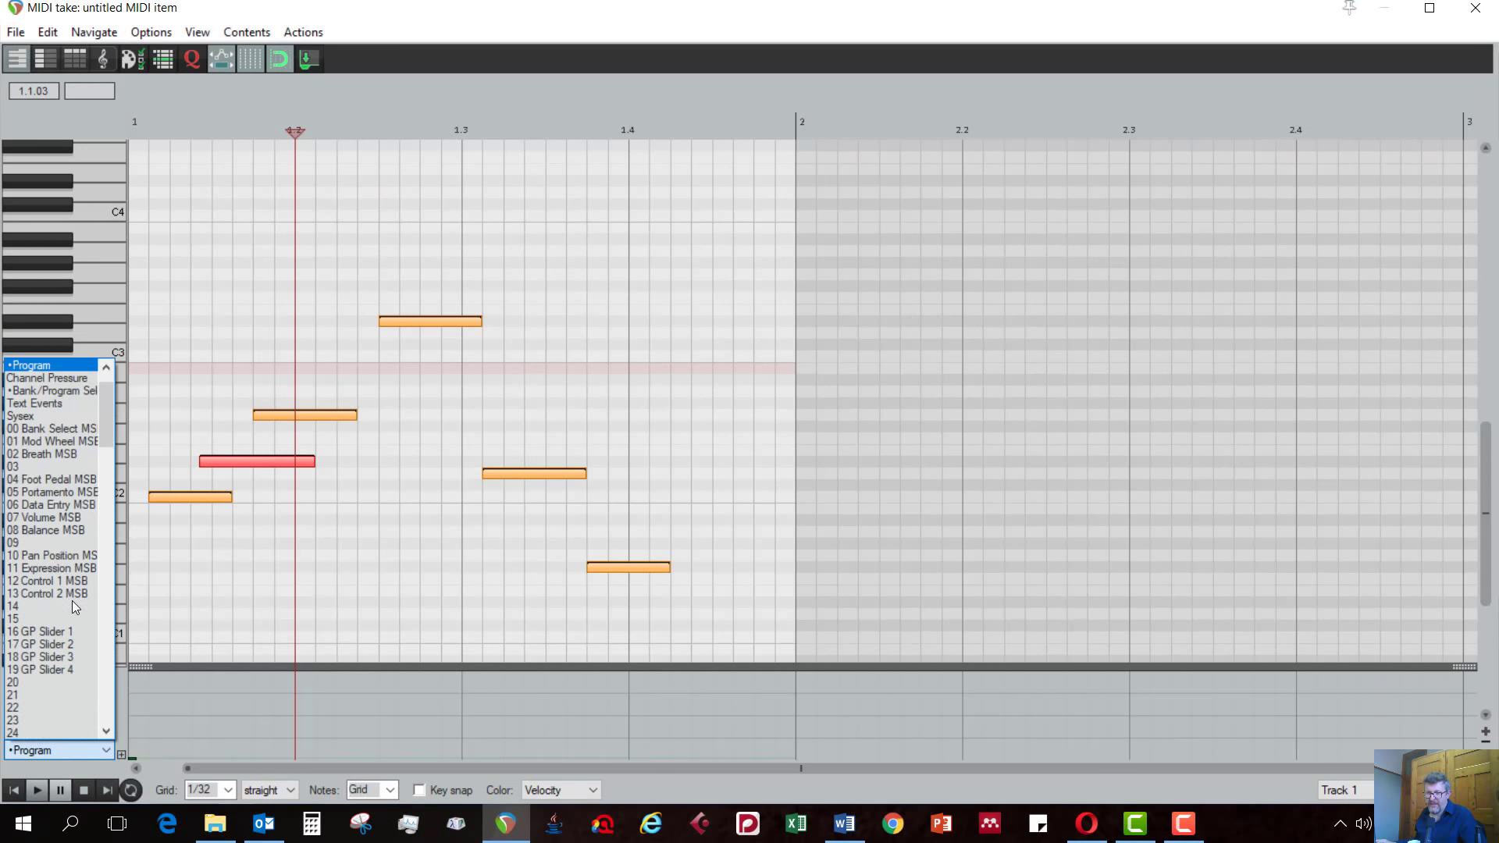
pyautogui.click(64, 518)
pyautogui.moveTo(150, 702)
pyautogui.mouseDown()
pyautogui.moveTo(167, 709)
pyautogui.moveTo(157, 568)
pyautogui.moveTo(426, 716)
pyautogui.moveTo(528, 711)
pyautogui.mouseUp()
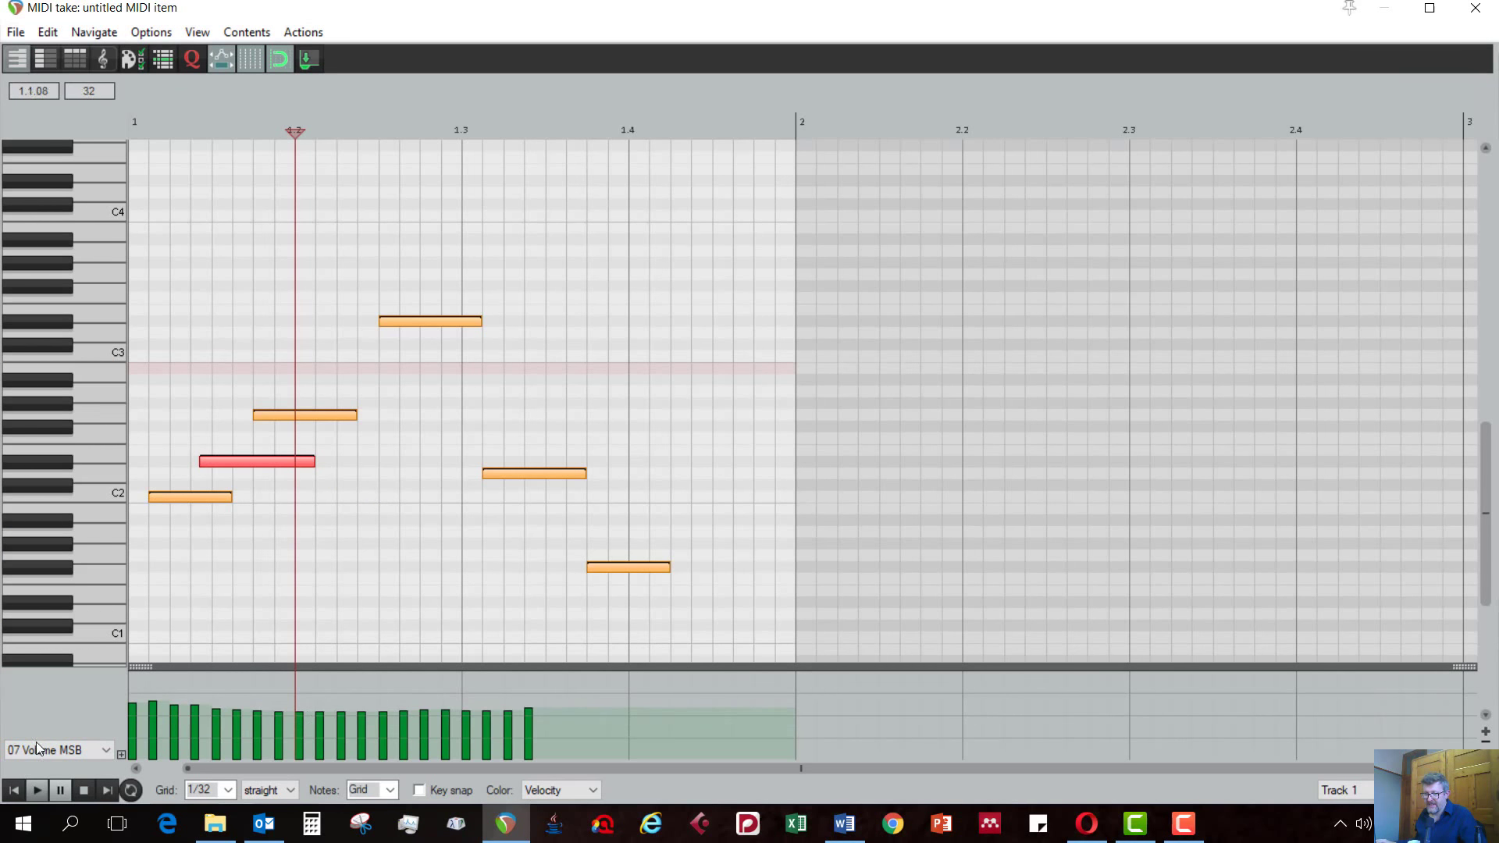
pyautogui.click(47, 750)
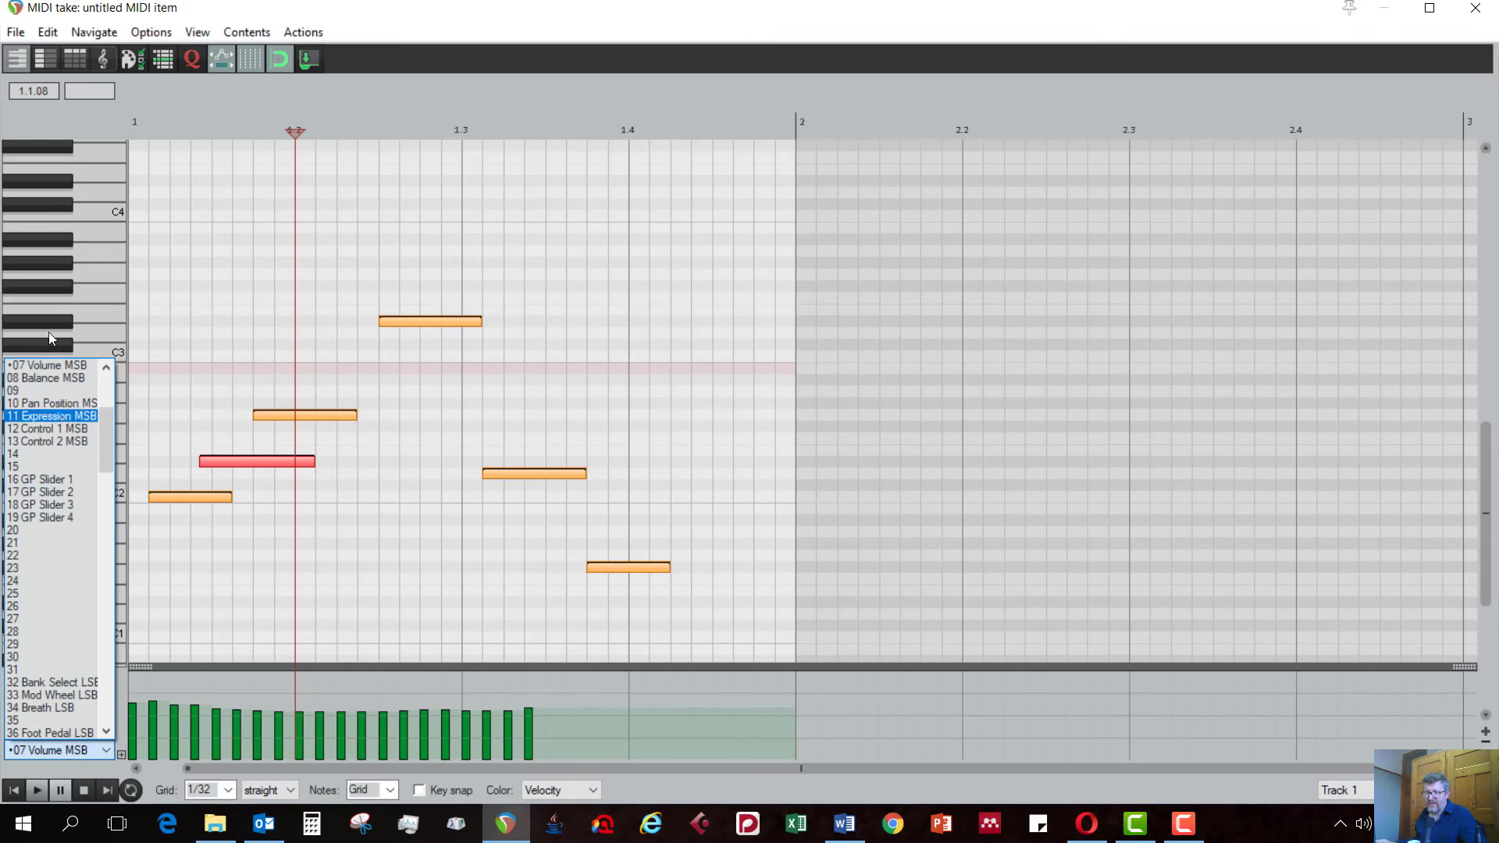
pyautogui.click(48, 415)
pyautogui.moveTo(213, 681)
pyautogui.mouseDown()
pyautogui.moveTo(306, 739)
pyautogui.moveTo(572, 705)
pyautogui.mouseUp()
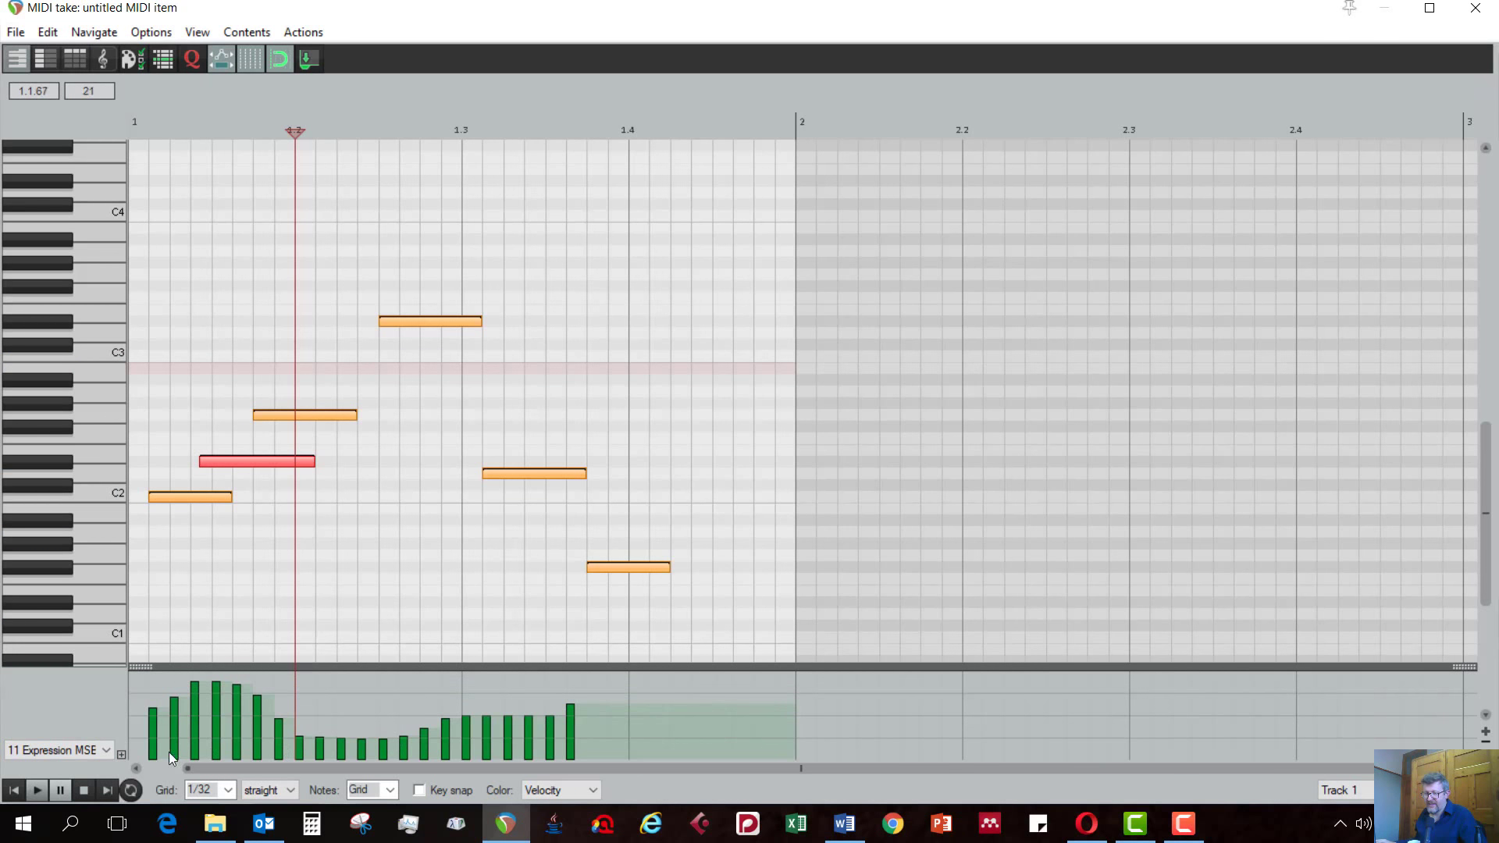
pyautogui.click(89, 750)
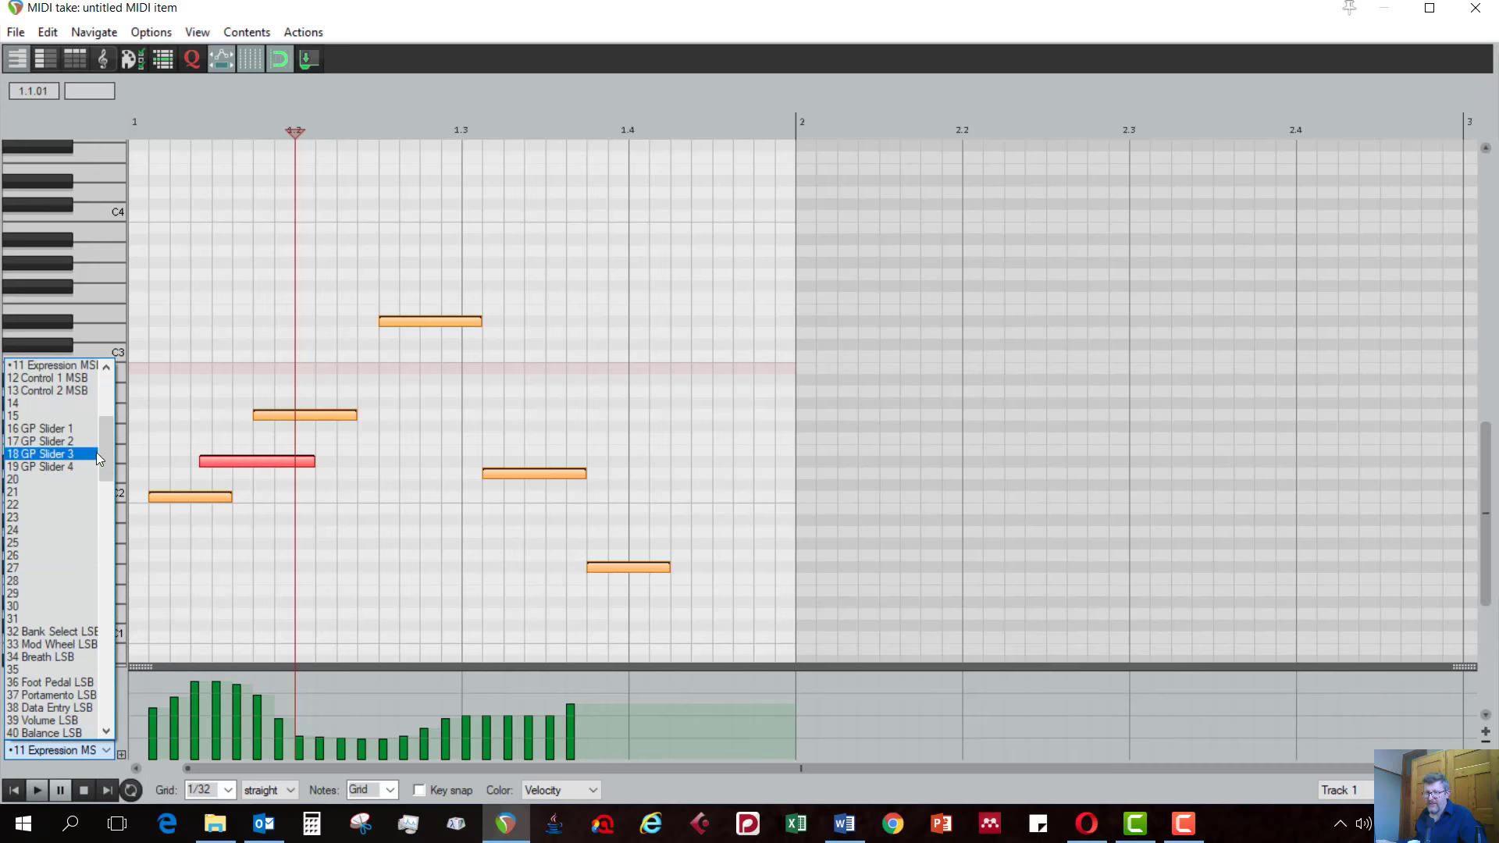
pyautogui.scroll(4, 103, 448)
pyautogui.click(52, 505)
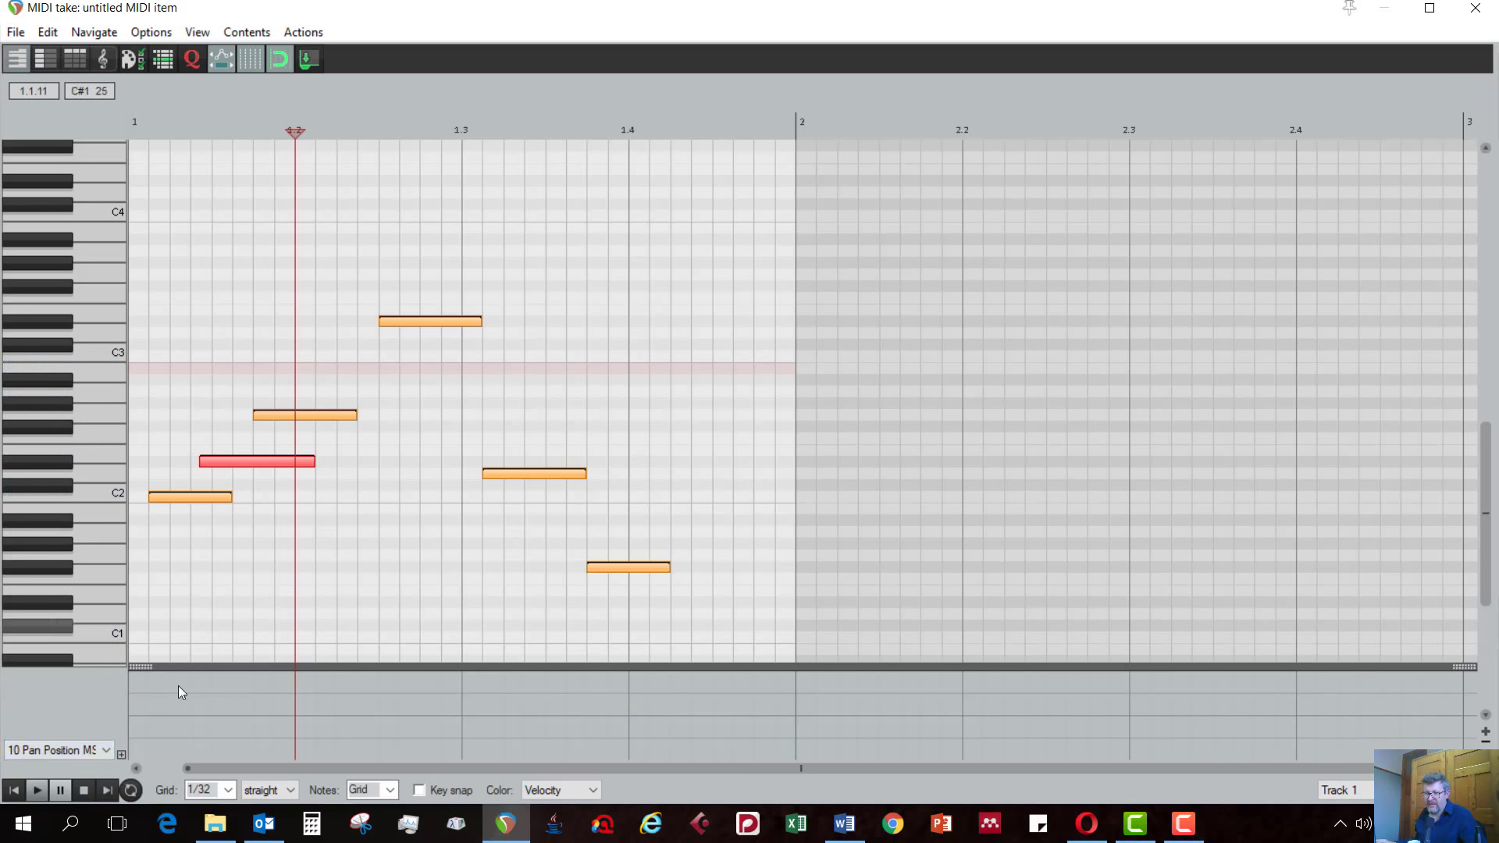
pyautogui.moveTo(154, 683)
pyautogui.mouseDown()
pyautogui.moveTo(319, 688)
pyautogui.moveTo(568, 738)
pyautogui.moveTo(719, 690)
pyautogui.mouseUp()
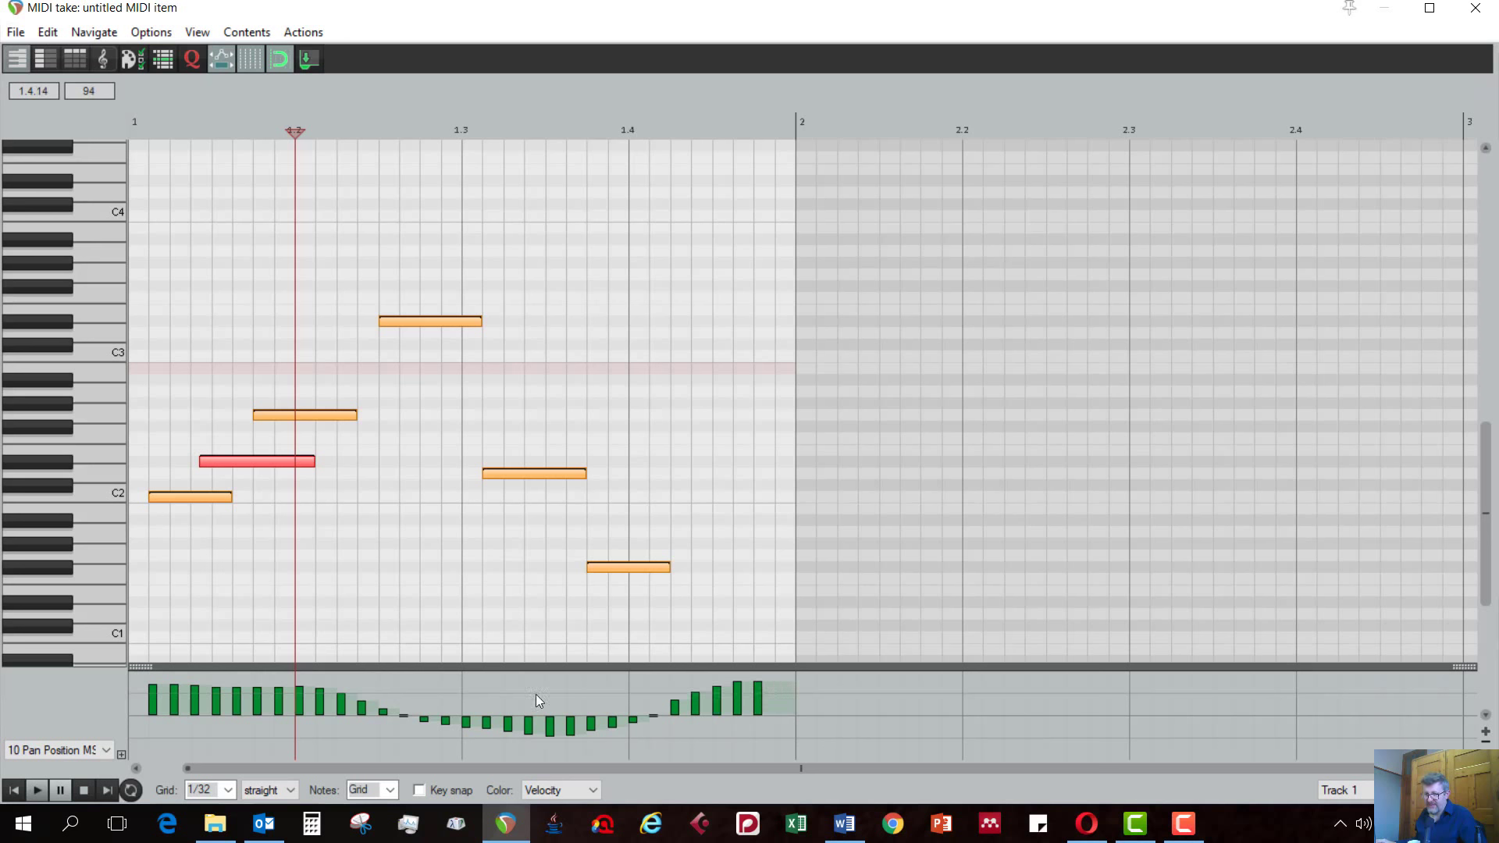